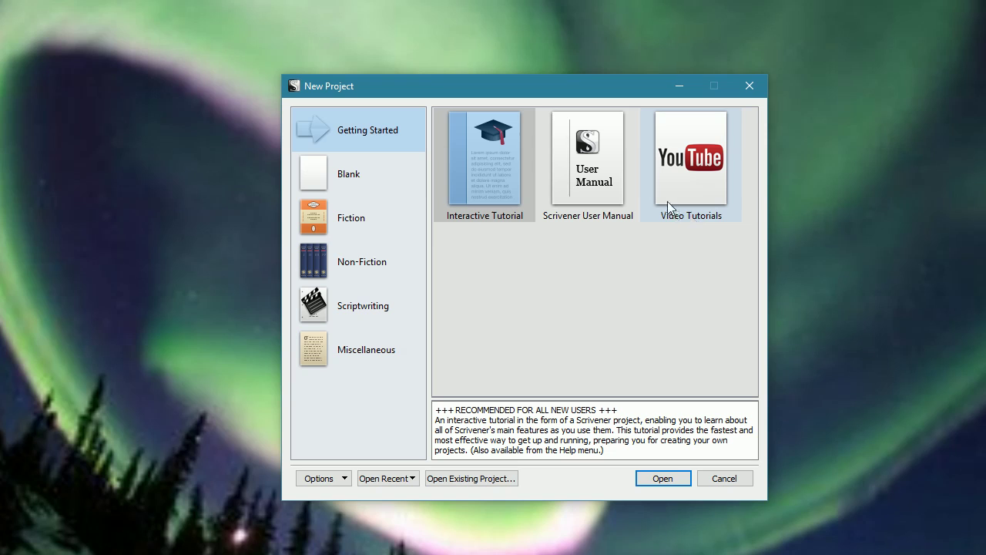
Create a new project from the Fiction Novel template, named "Demo" and saved on the Desktop.
left_click(352, 219)
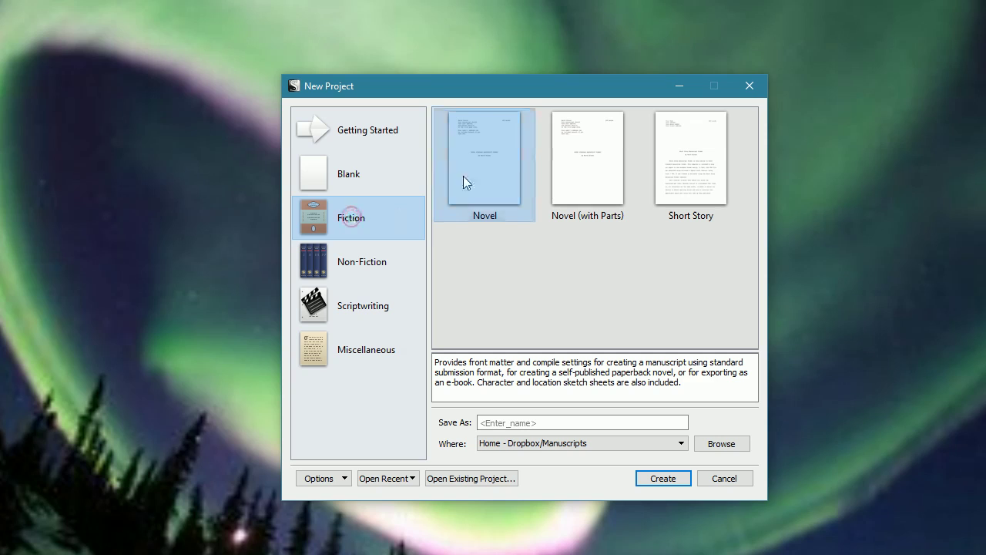
left_click(483, 158)
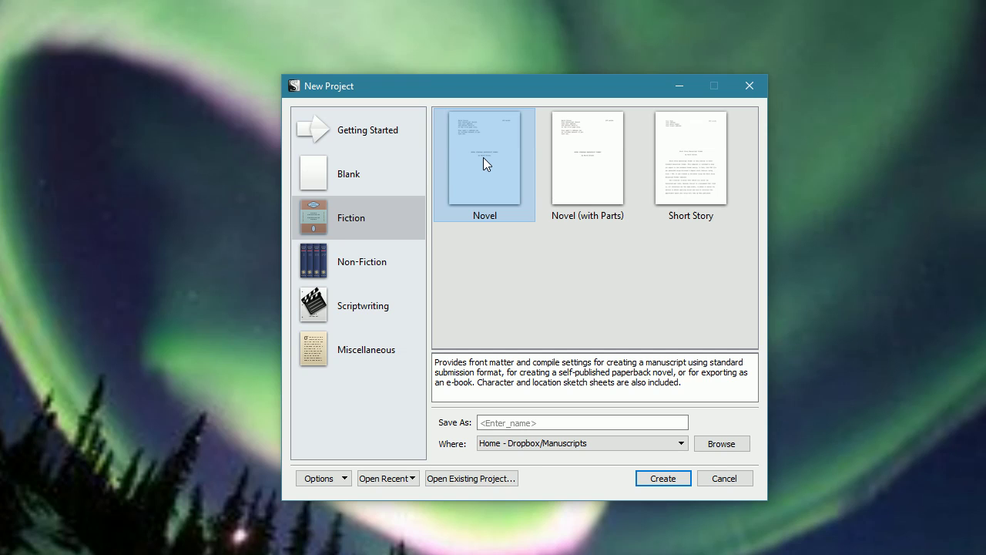
left_click(561, 450)
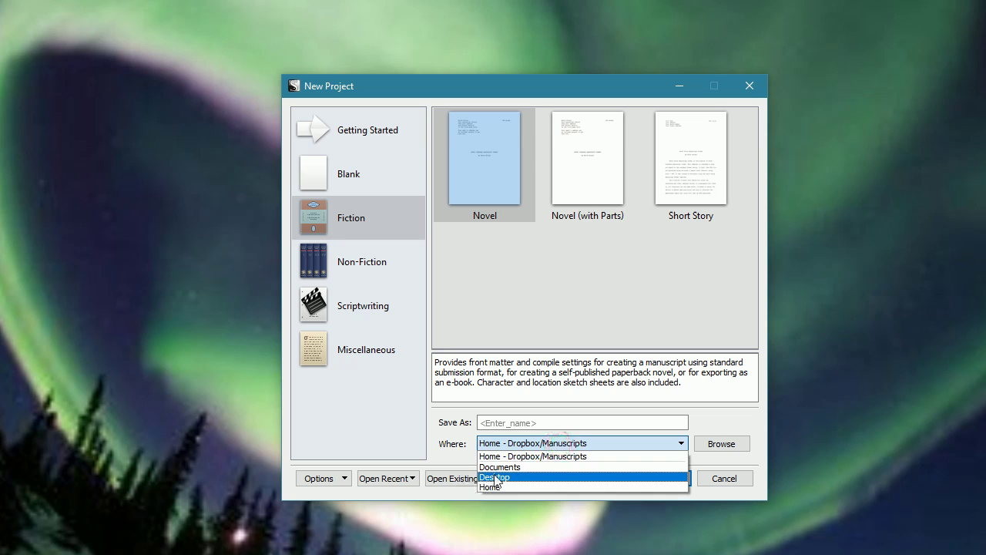
left_click(495, 477)
left_click(497, 421)
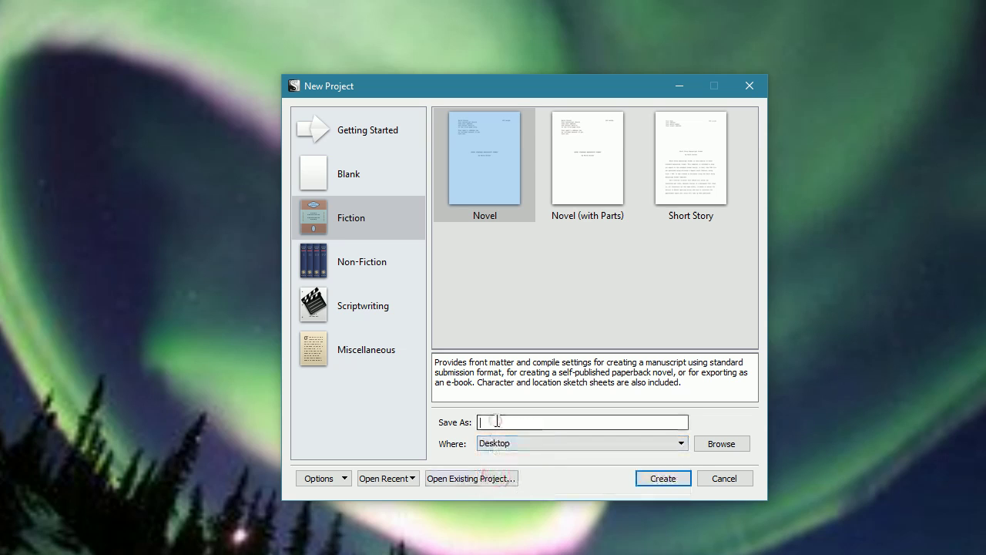
type("Demo")
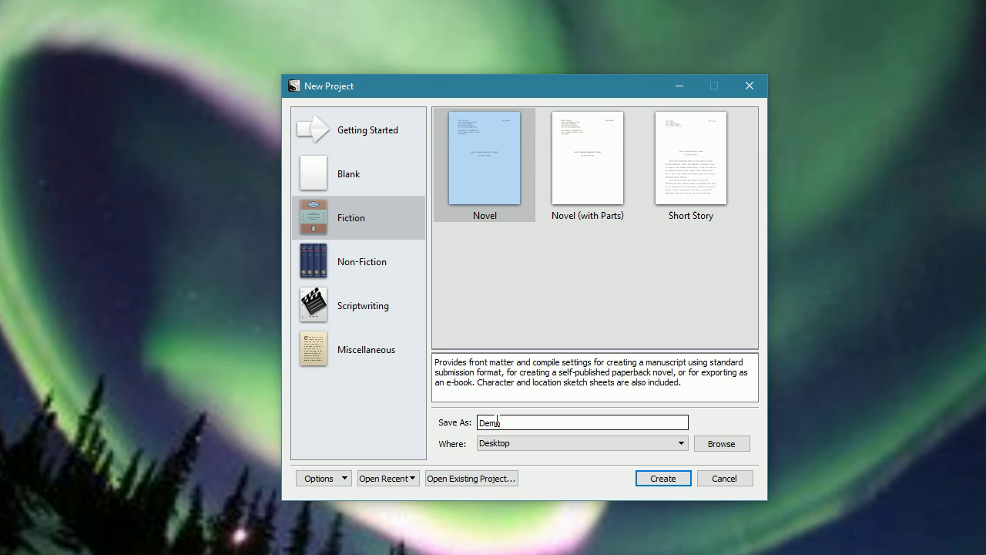
left_click(662, 478)
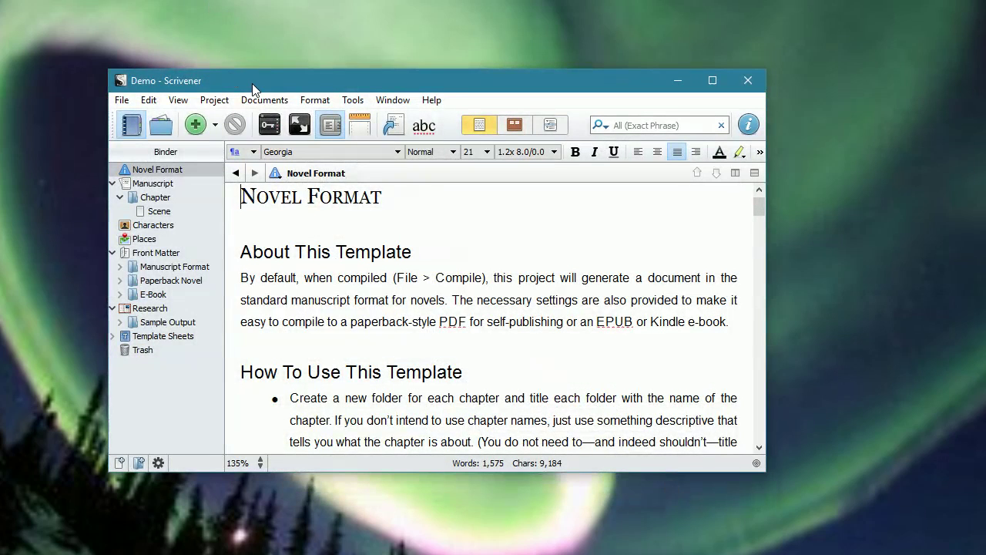
Move and enlarge the project window so it fills nearly the whole screen.
left_click_drag(251, 71, 251, 4)
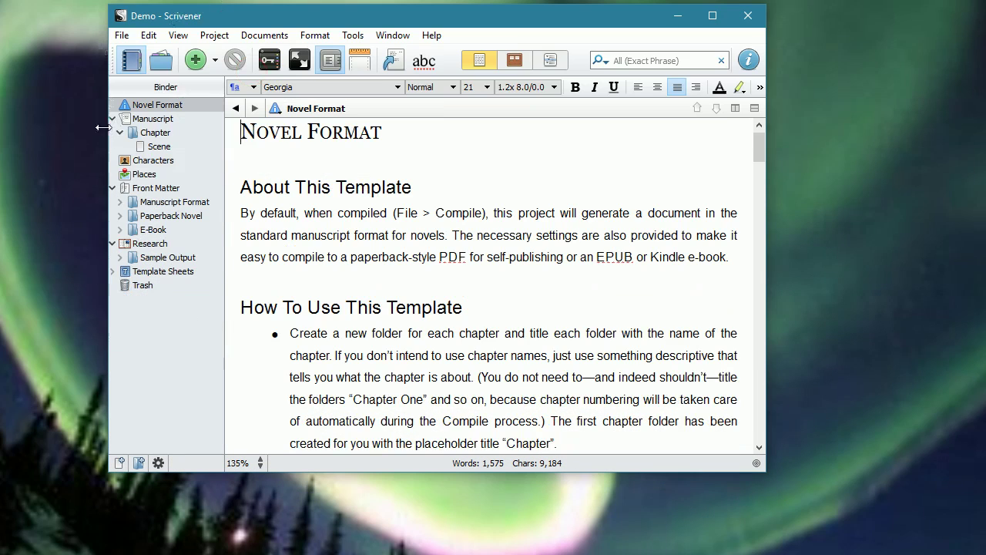
left_click_drag(109, 127, 1, 154)
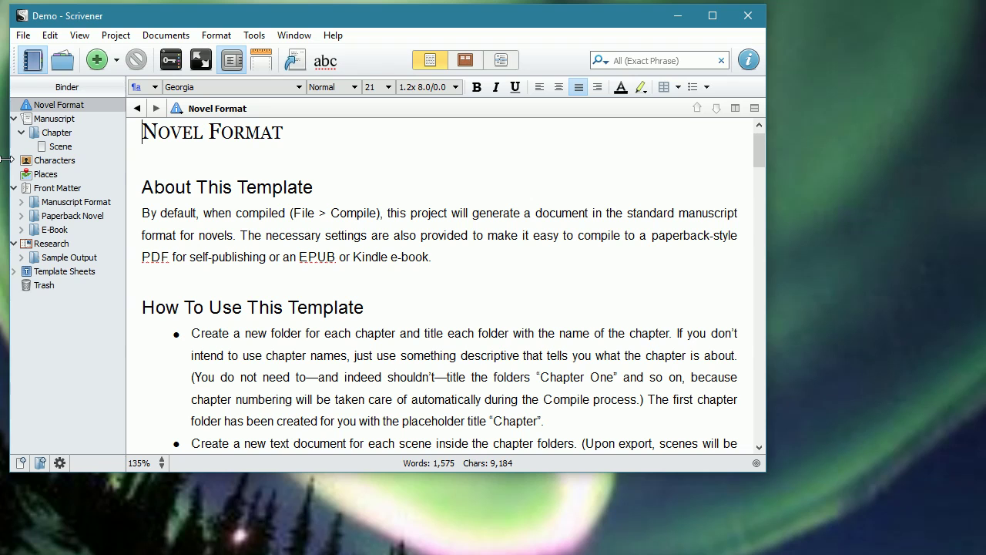
left_click_drag(766, 223, 974, 250)
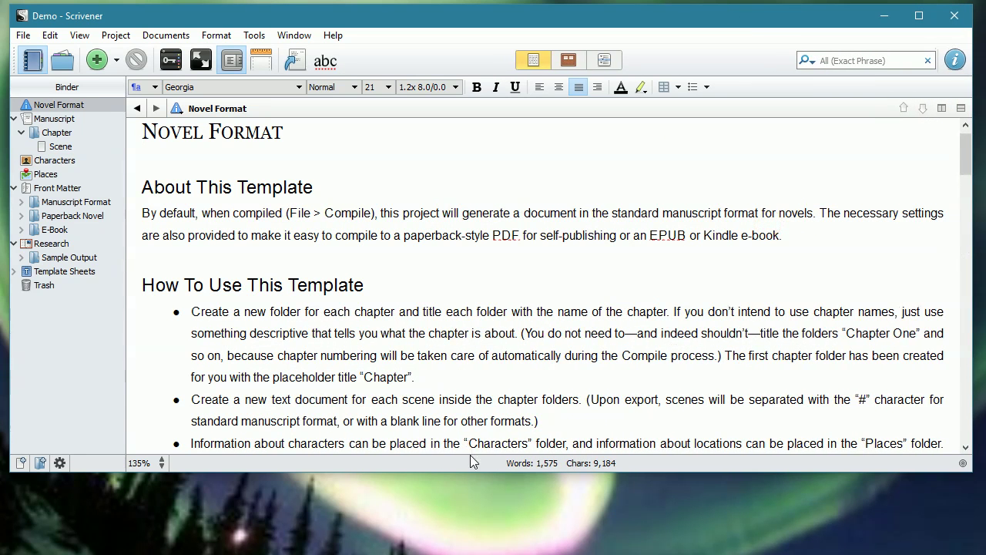
left_click_drag(465, 473, 450, 544)
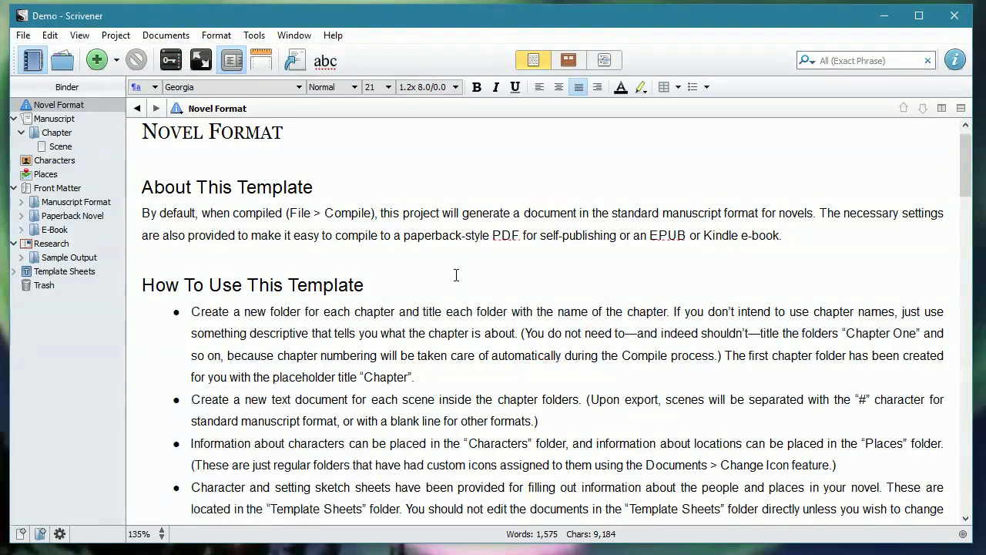
Read through the Novel Format document's guidance on using, compiling and changing the template, and return to its beginning.
scroll(456, 275, "down", 1)
scroll(456, 275, "down", 10)
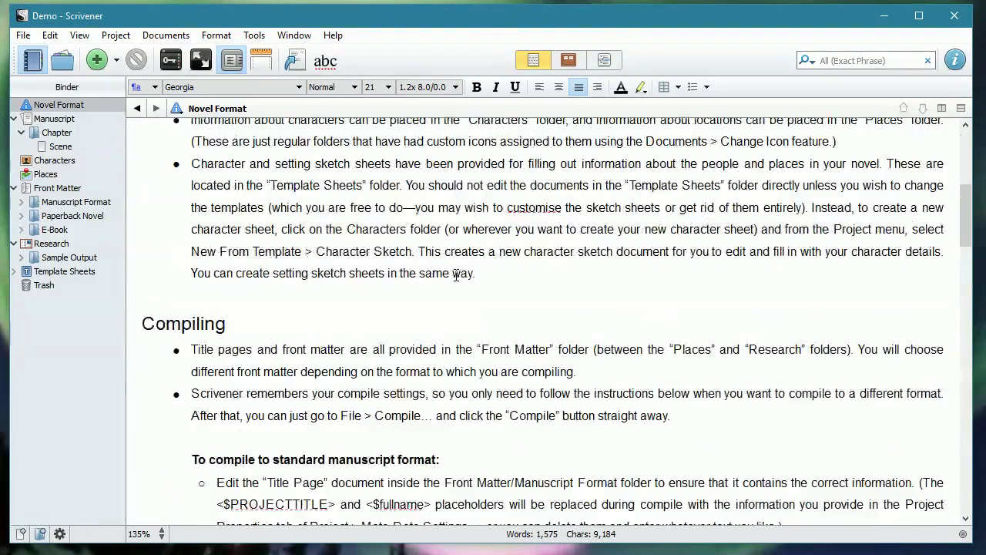
scroll(456, 275, "down", 2)
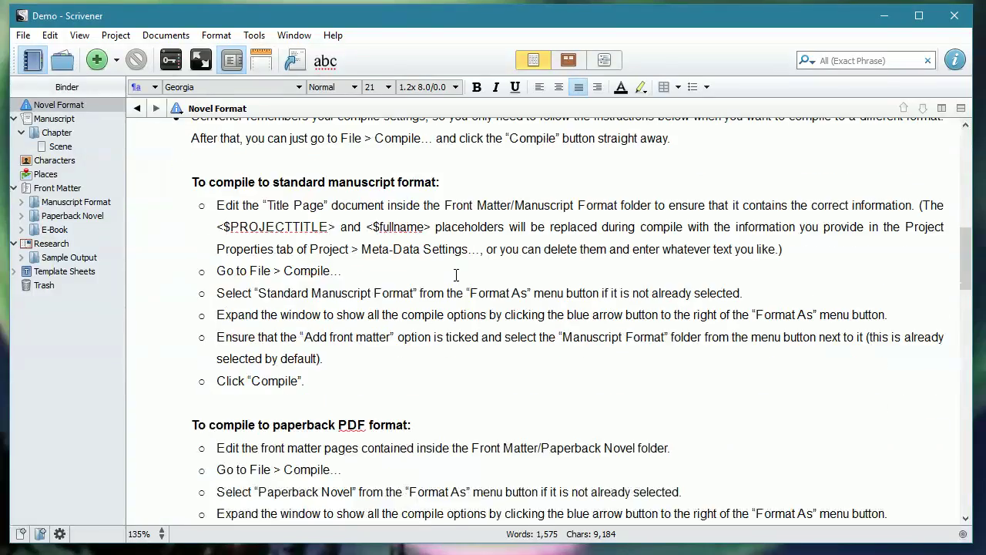
scroll(456, 275, "down", 7)
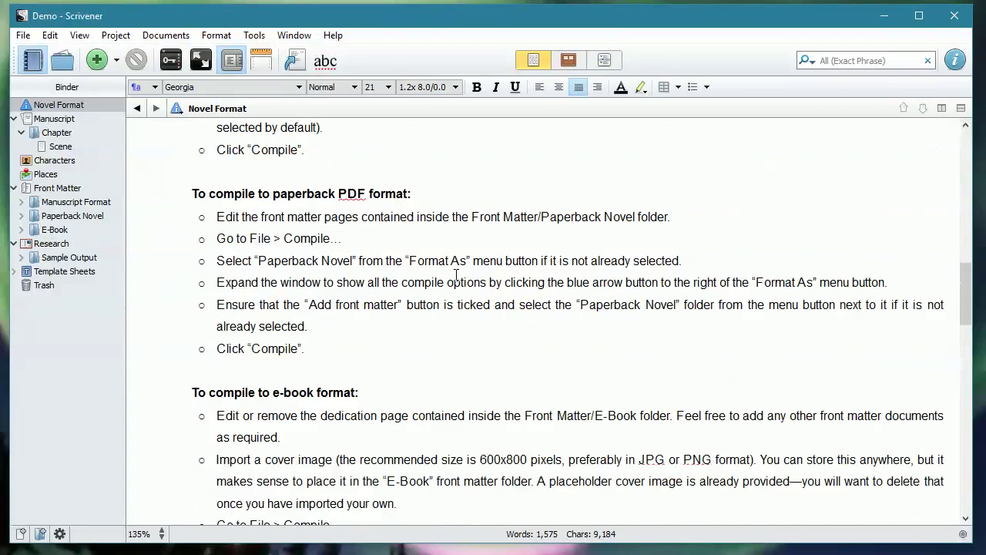
scroll(456, 275, "down", 9)
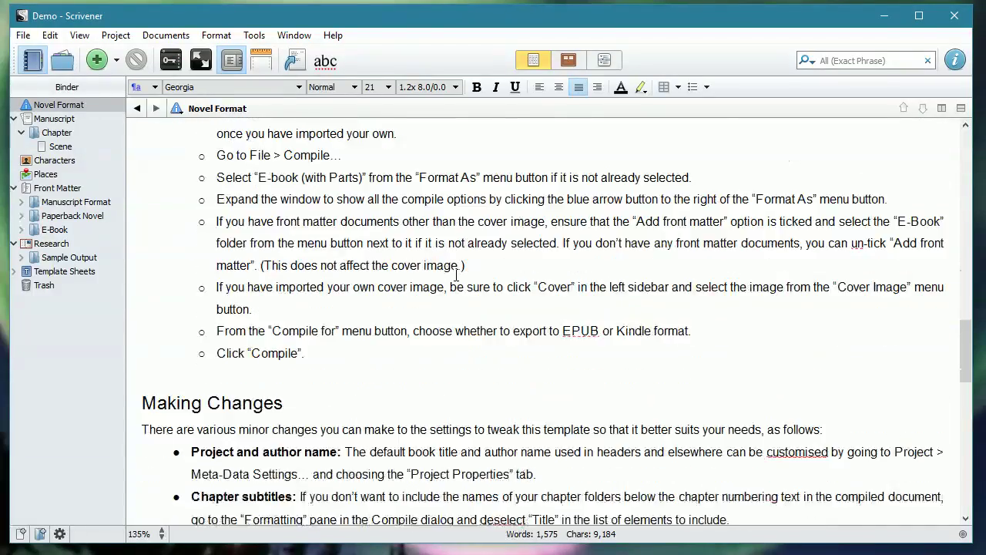
scroll(456, 275, "down", 4)
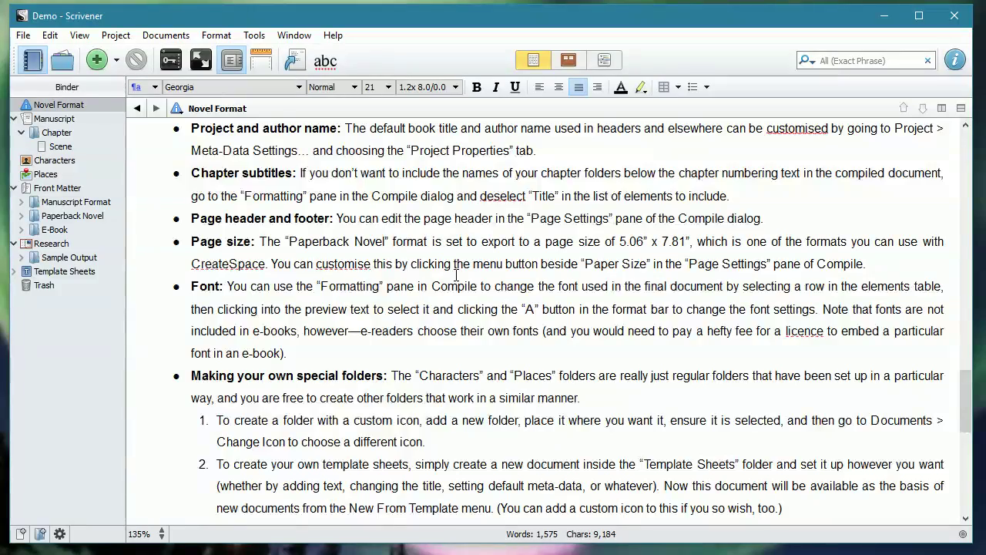
scroll(456, 275, "down", 4)
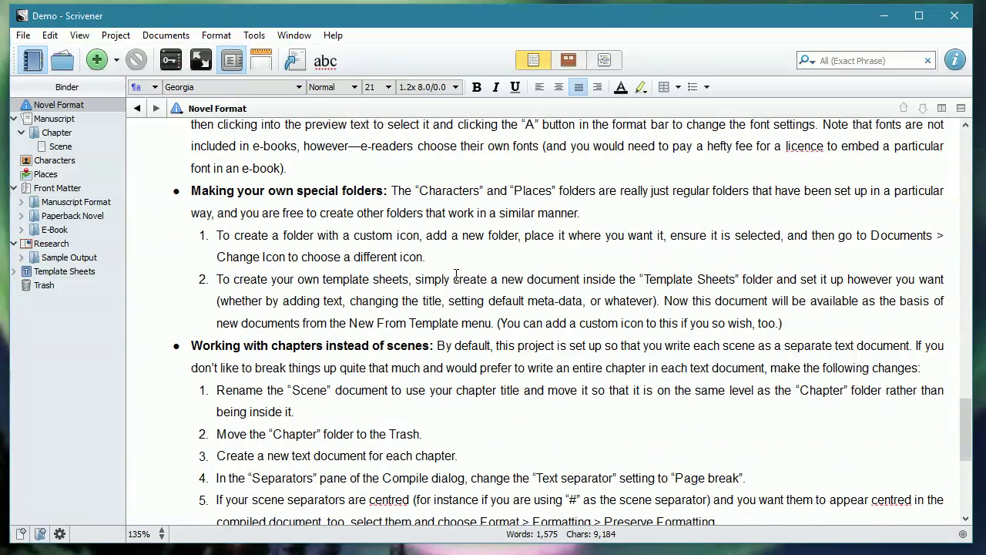
scroll(456, 275, "up", 20)
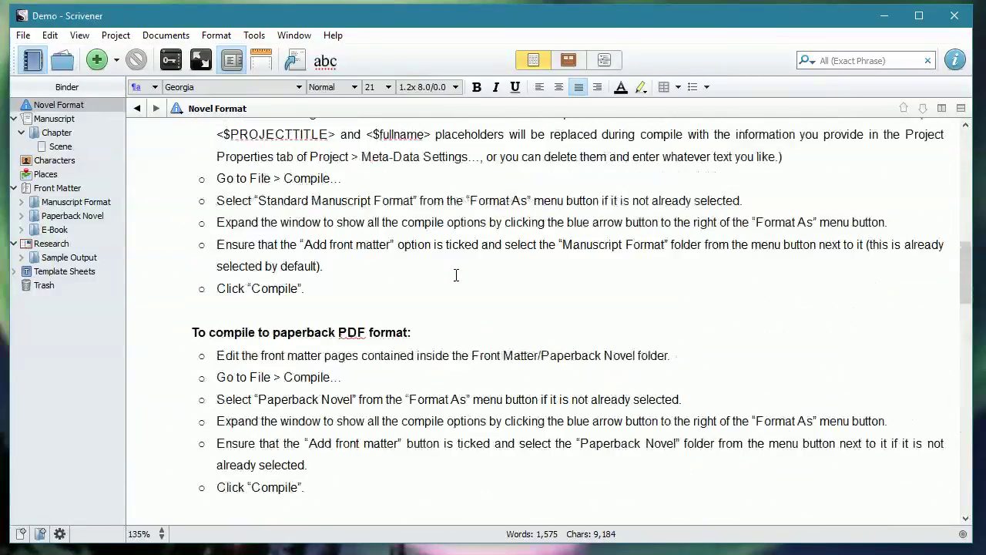
scroll(456, 275, "up", 10)
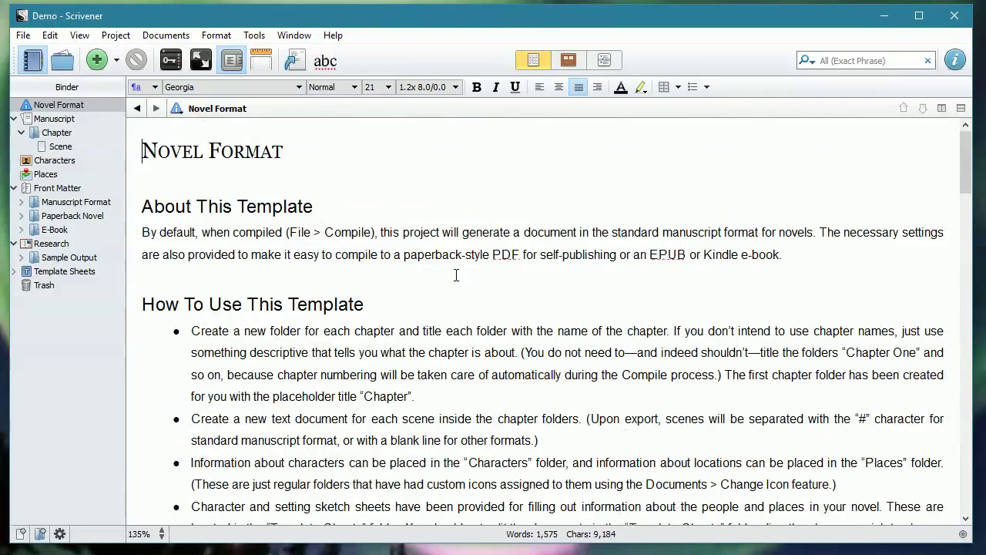
View the Manuscript folder as a corkboard, as an outline and as combined Scrivenings text.
left_click(56, 120)
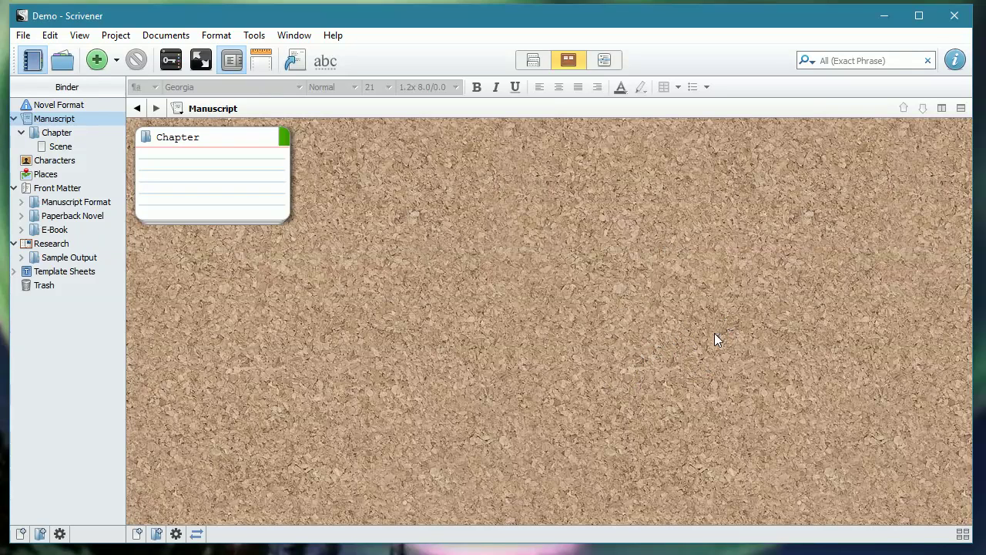
left_click(605, 60)
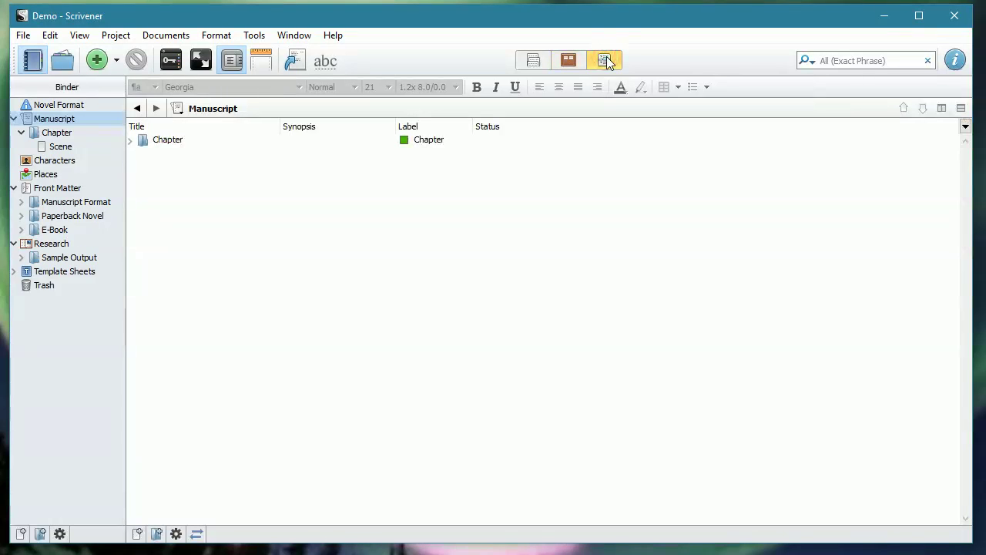
left_click(533, 61)
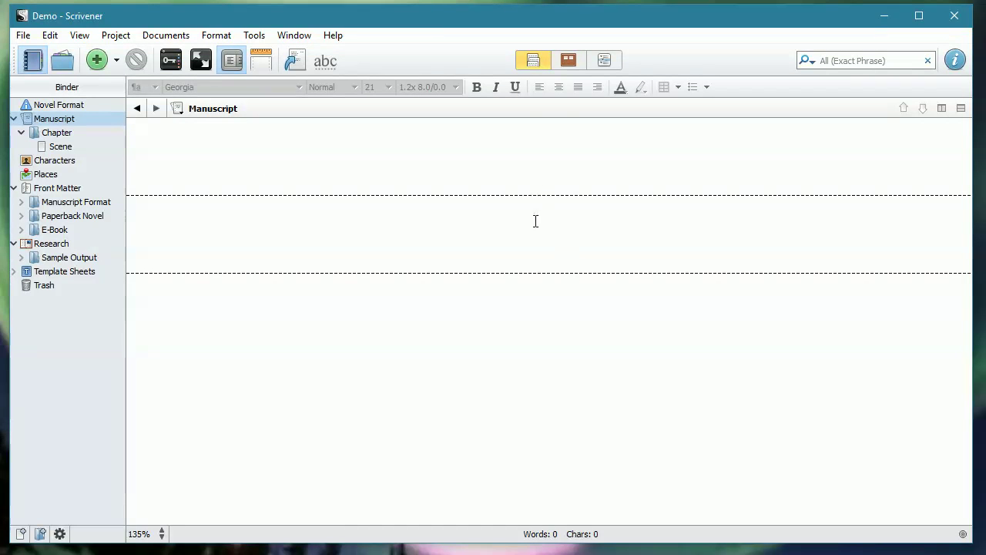
Rename the Chapter folder in the Manuscript as "Bob Meet Bunny".
left_click(48, 135)
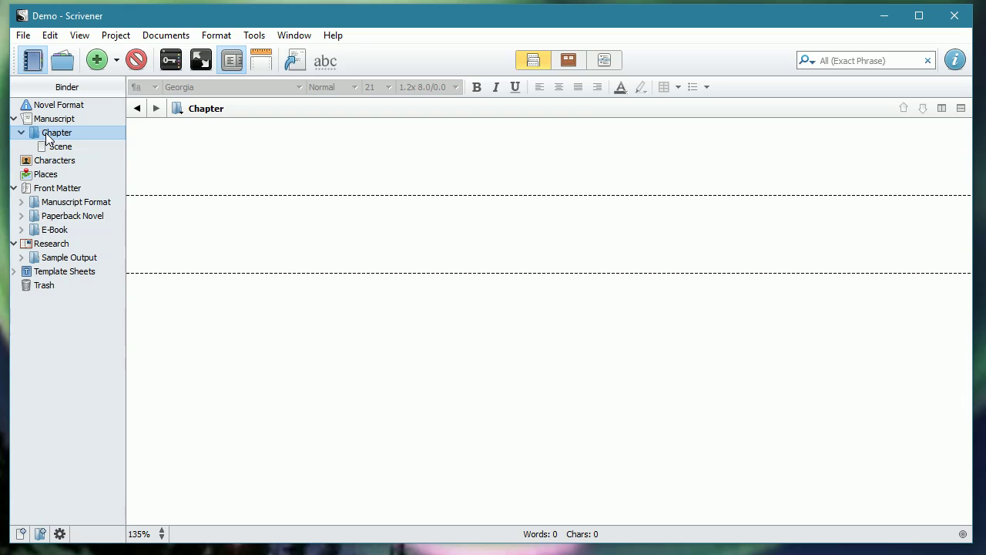
left_click_drag(248, 113, 186, 103)
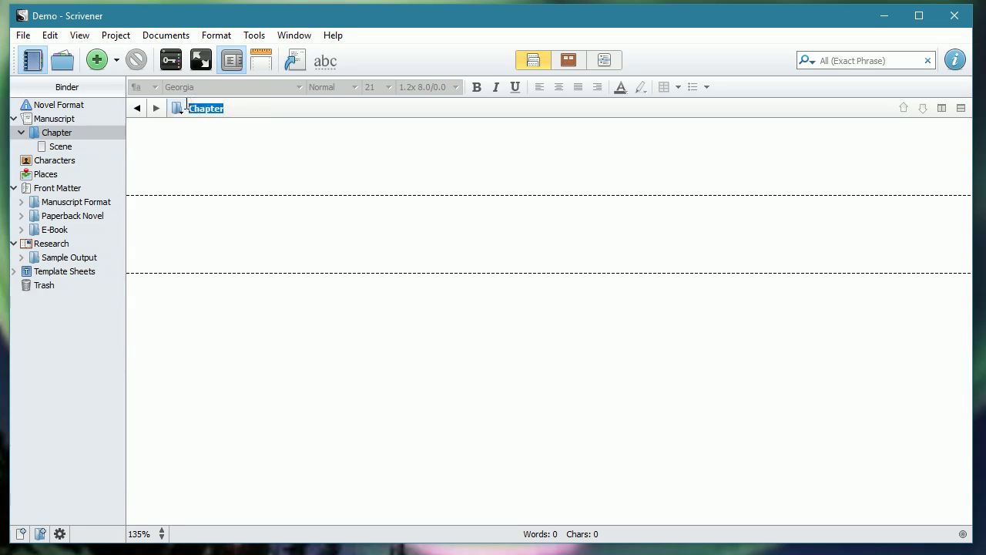
type("Bob")
type(" F")
type("mee")
type("t bunn")
left_click(205, 138)
key("BackSpace")
key("BackSpace")
key("BackSpace")
key("BackSpace")
key("BackSpace")
key("BackSpace")
key("BackSpace")
key("BackSpace")
key("BackSpace")
key("BackSpace")
type("Meet Bunny")
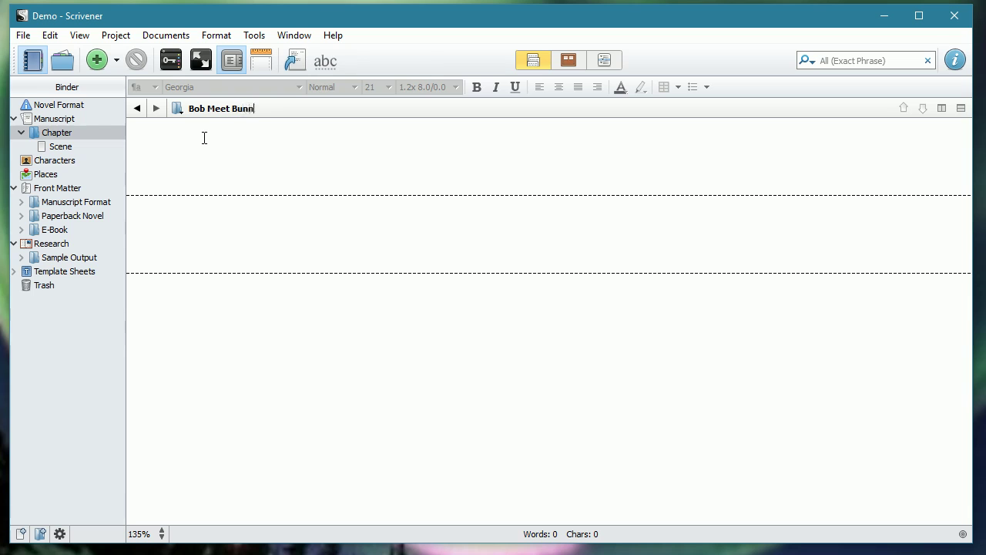
key("Return")
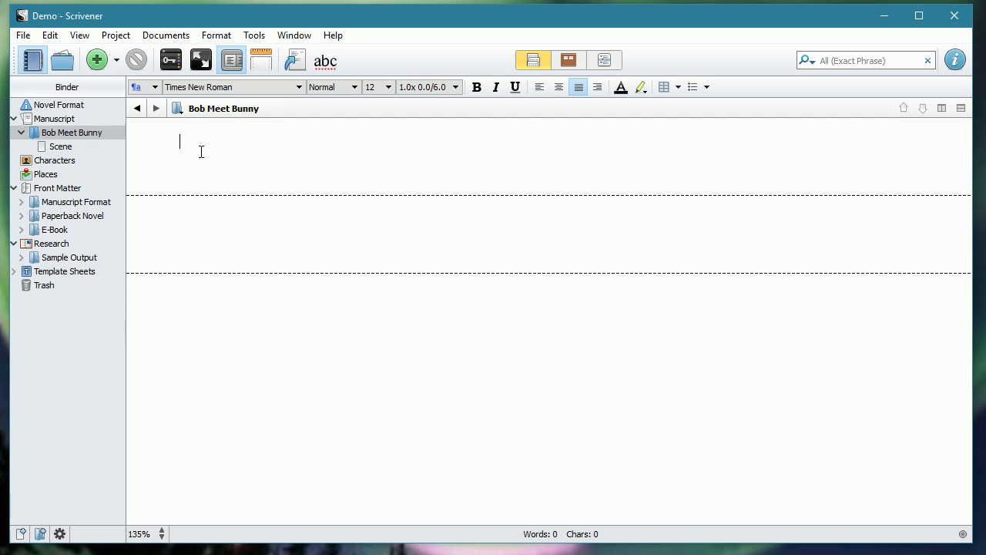
Write "This is a chapter where Bob will meet Bunny." in the chapter folder's text and show that text without its subdocuments.
type("This is a chapter where Bob will meet Bunny.")
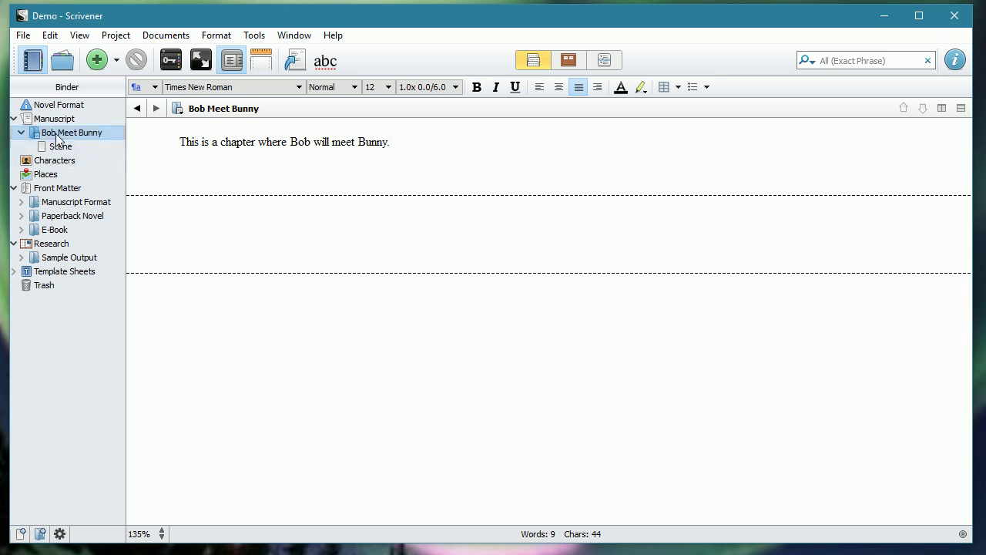
left_click(533, 60)
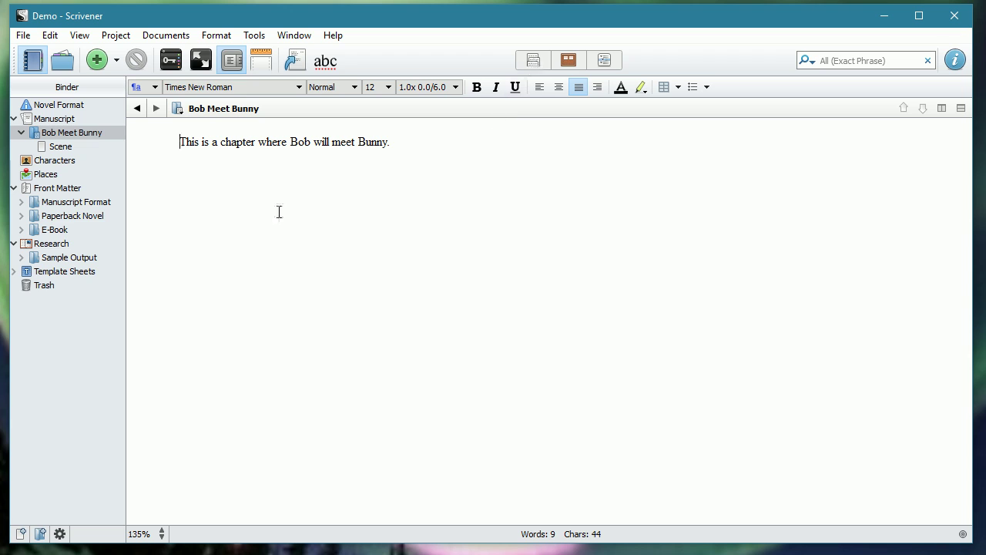
left_click(69, 134)
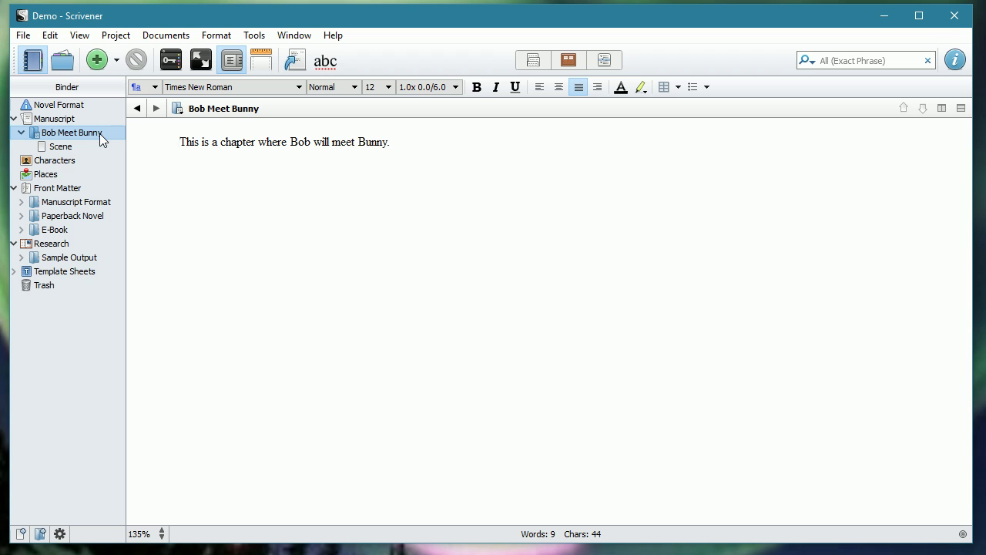
left_click(154, 127)
Write "This is a scene." in the Scene document inside the Bob Meet Bunny chapter.
left_click(59, 147)
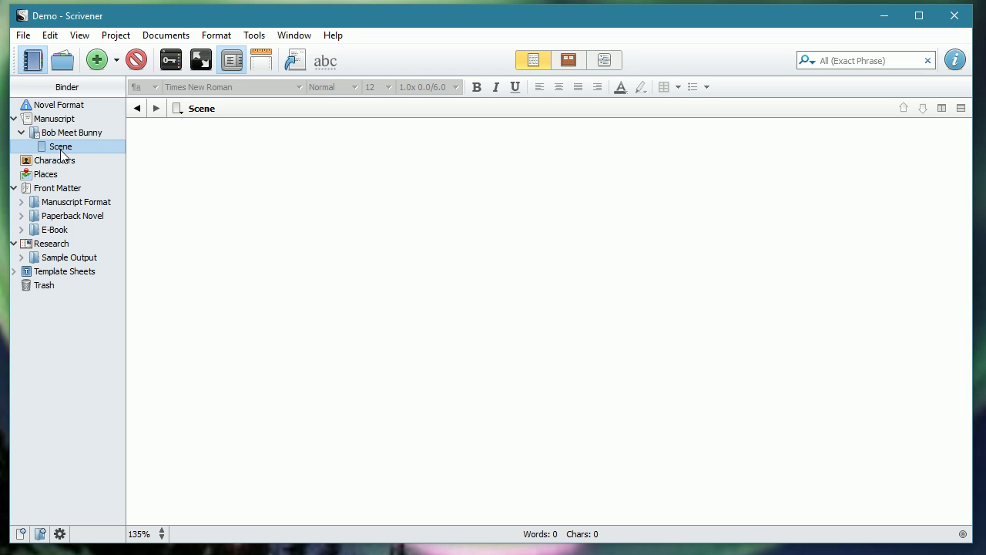
left_click(267, 146)
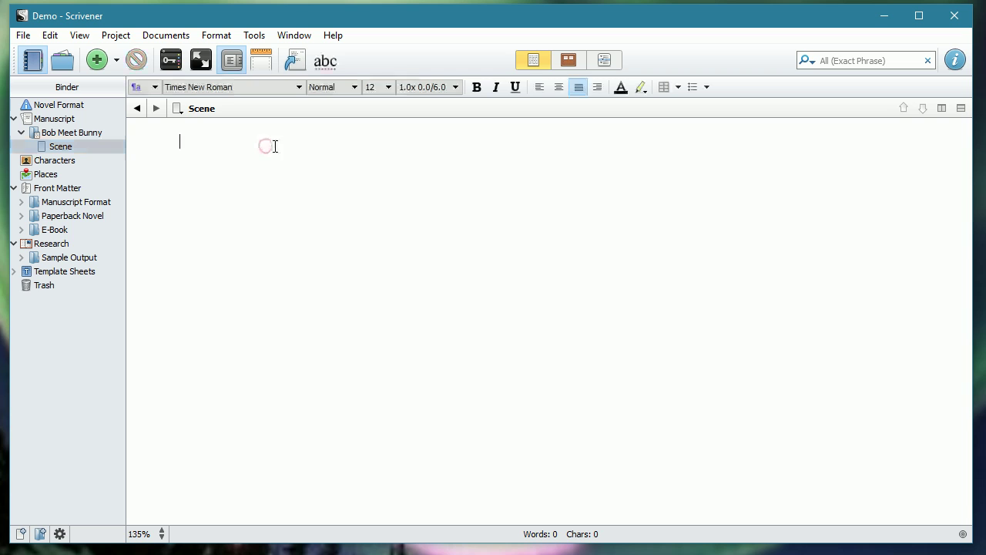
type("This is a ")
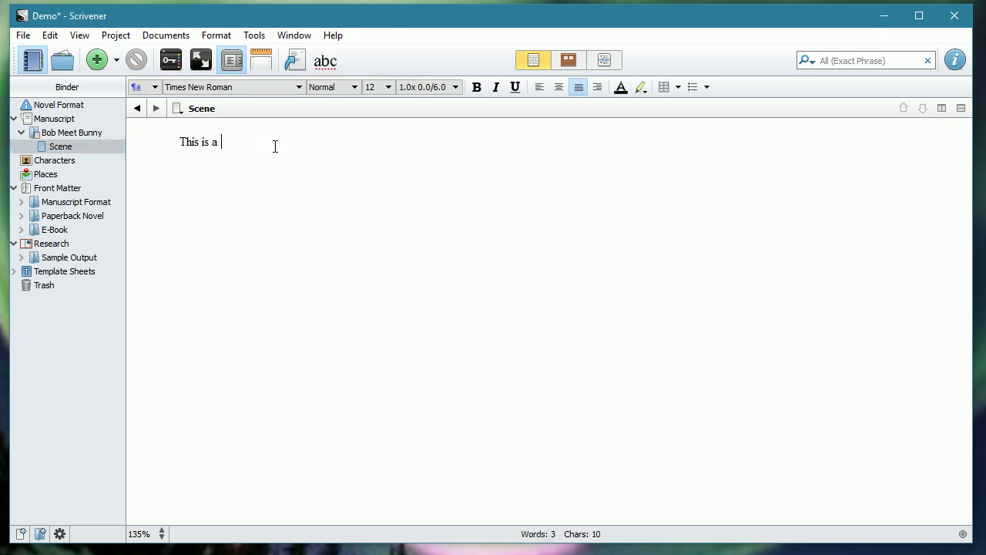
type("scene.")
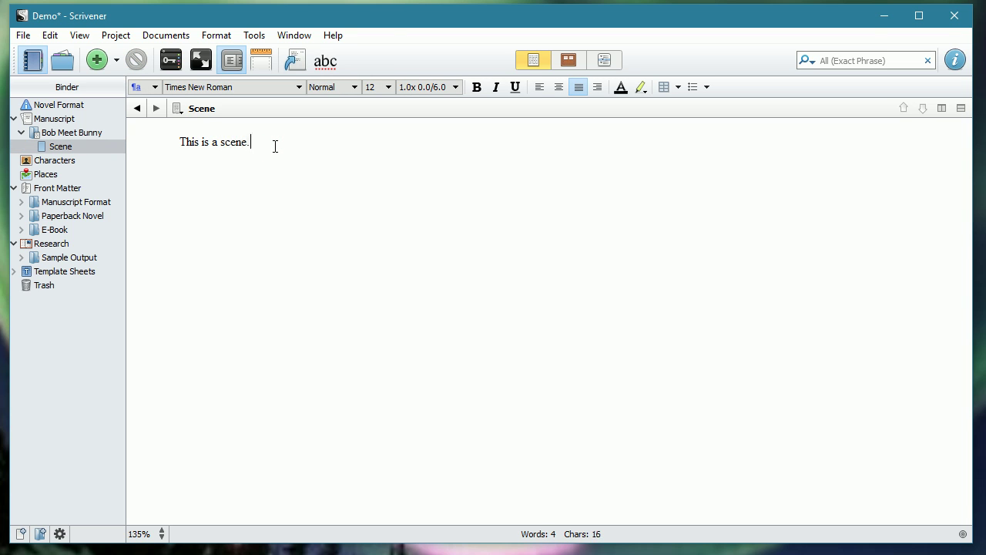
View the Bob Meet Bunny chapter together with its scene in Scrivenings mode, and the whole Manuscript the same way.
left_click(66, 133)
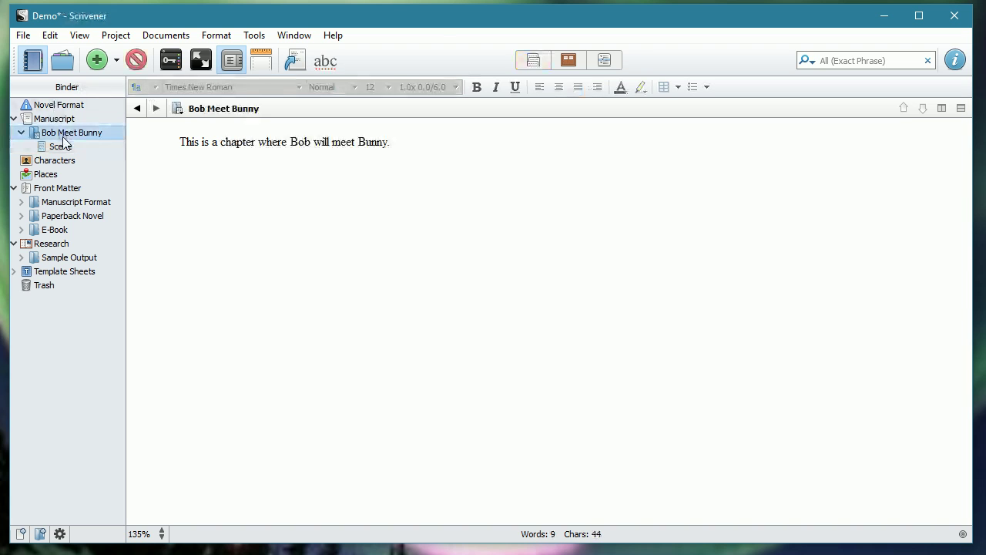
left_click(533, 61)
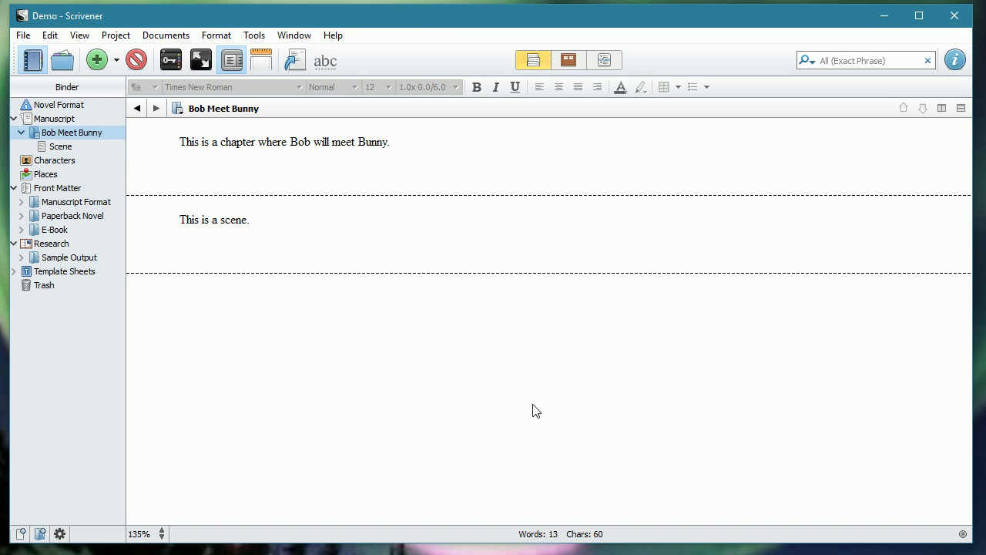
left_click(50, 120)
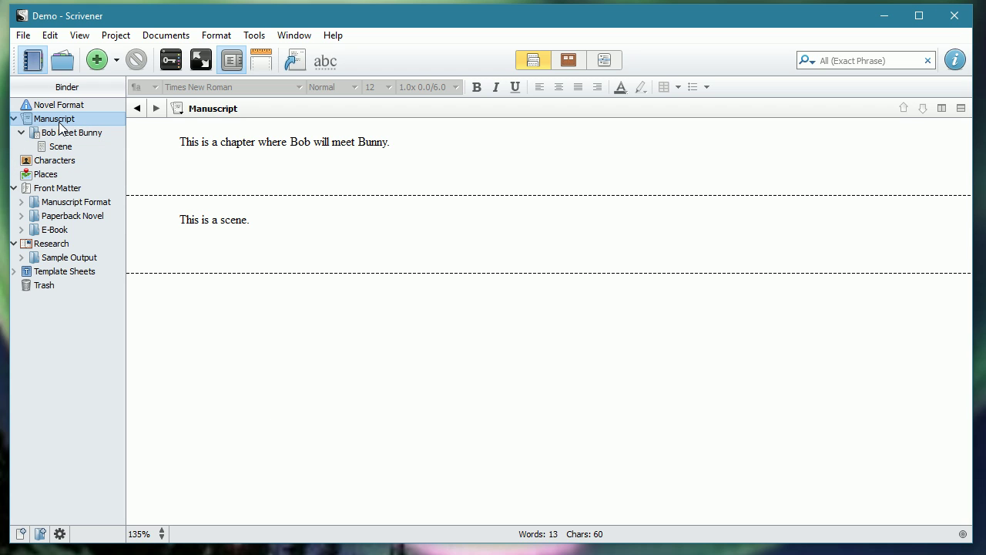
Add a new chapter folder named "Bunny Runs Away" to the Manuscript.
left_click(116, 60)
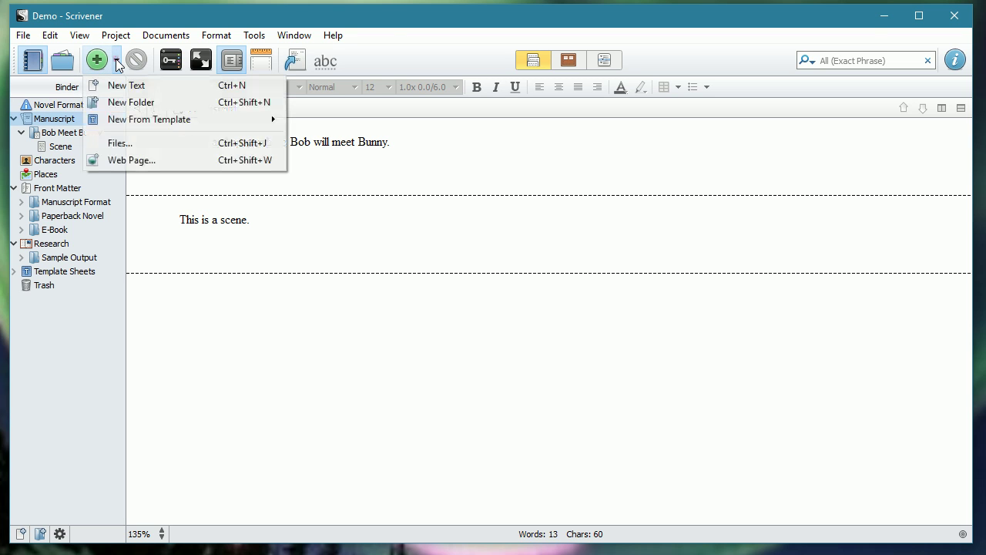
left_click(131, 102)
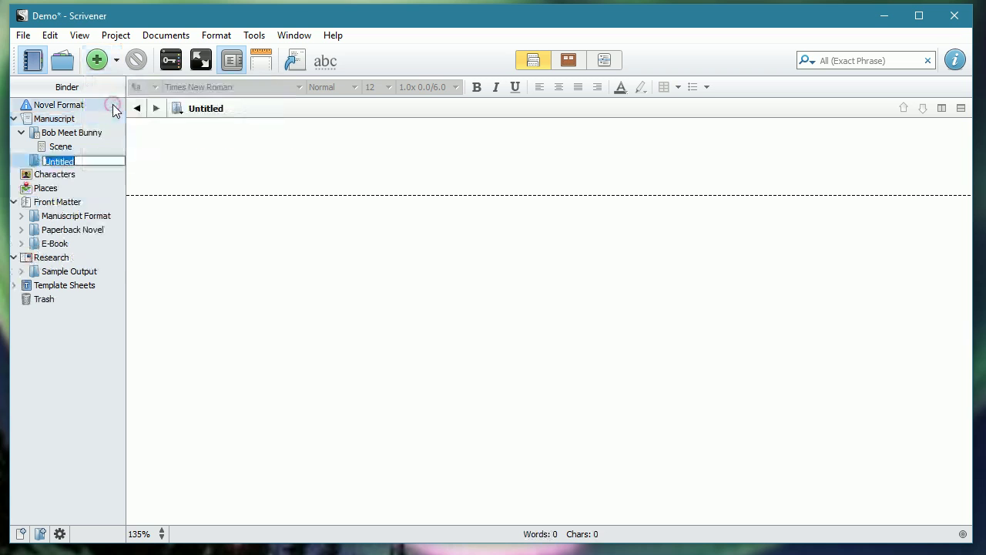
type("Bunny Ru")
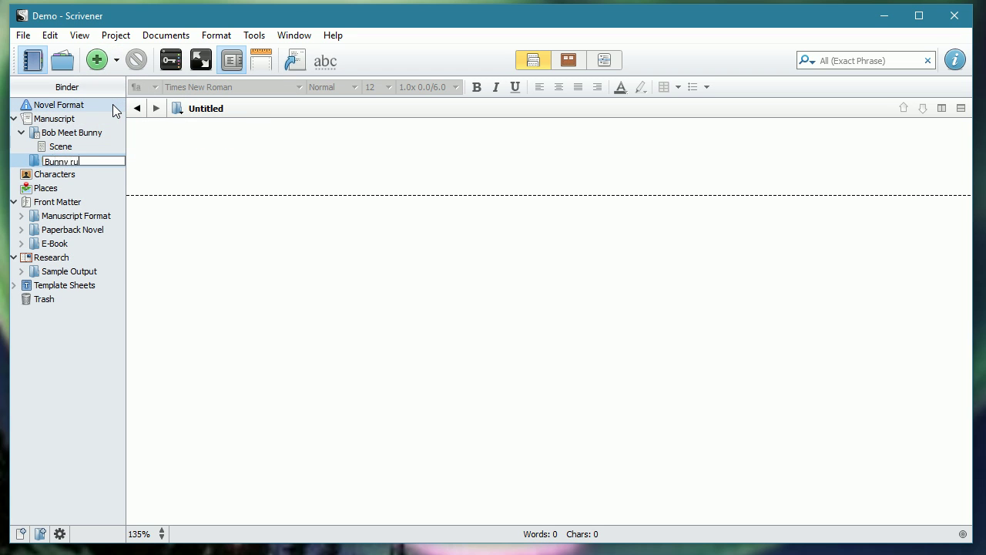
type("ns away")
key("Return")
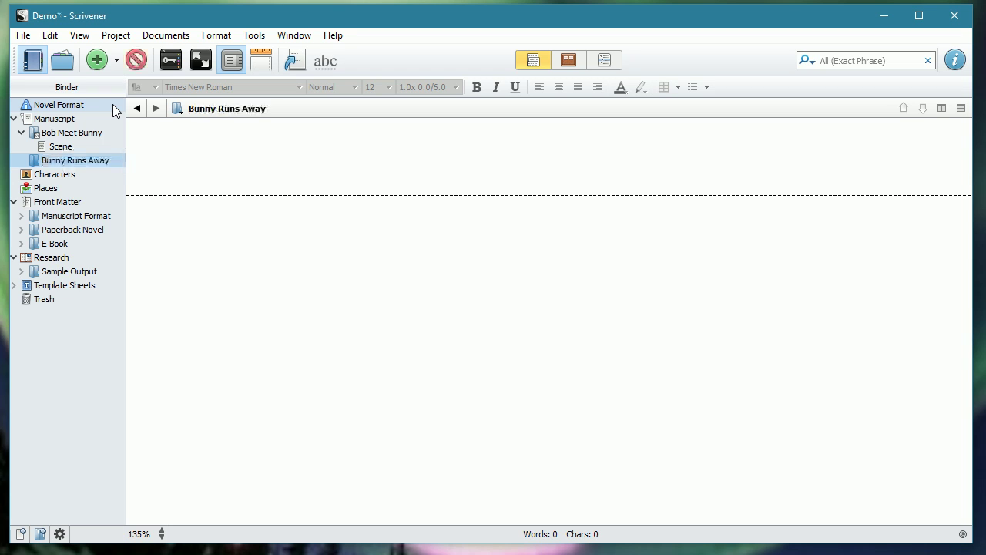
Write "In this chapter, Bunny runs away from Bob." in the text of the Bunny Runs Away folder.
left_click(230, 159)
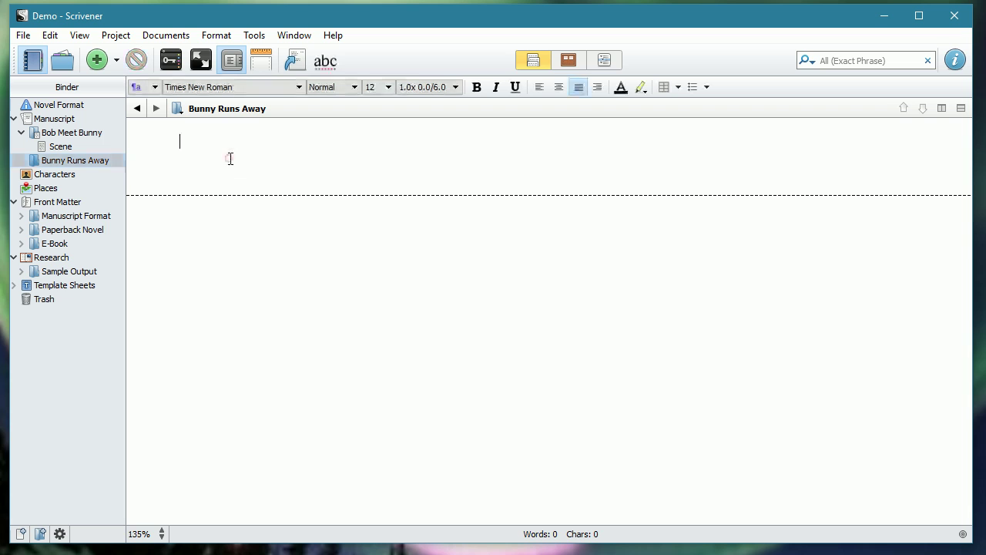
type("In this chapter, ")
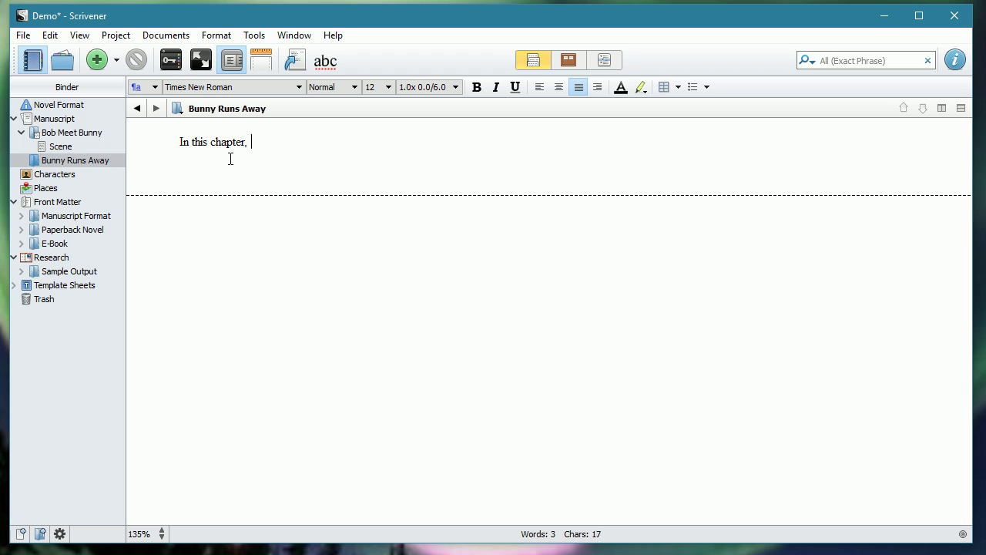
type("Bunny runs away from Bob.")
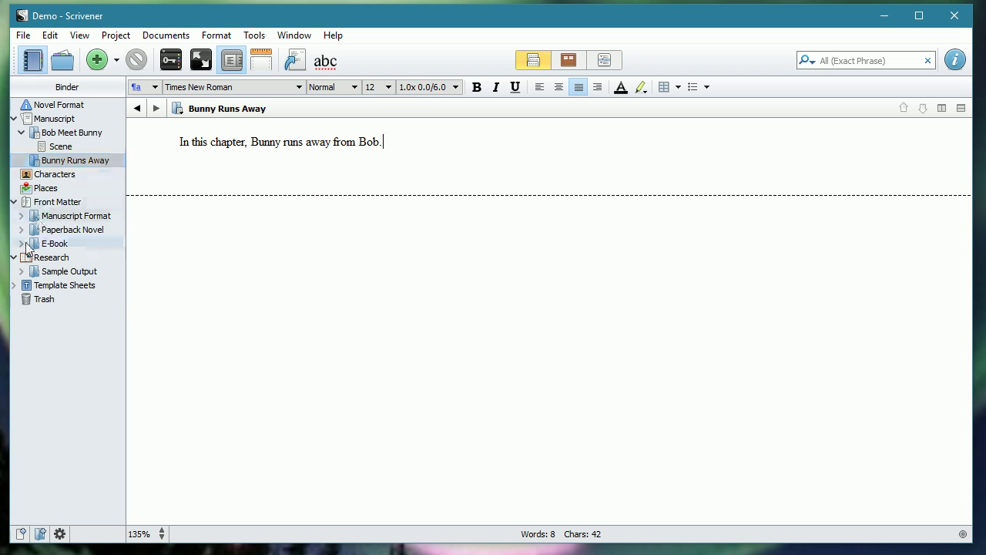
Add a new chapter folder named "Bob Chases Bunny" after the Bunny Runs Away chapter.
left_click(40, 533)
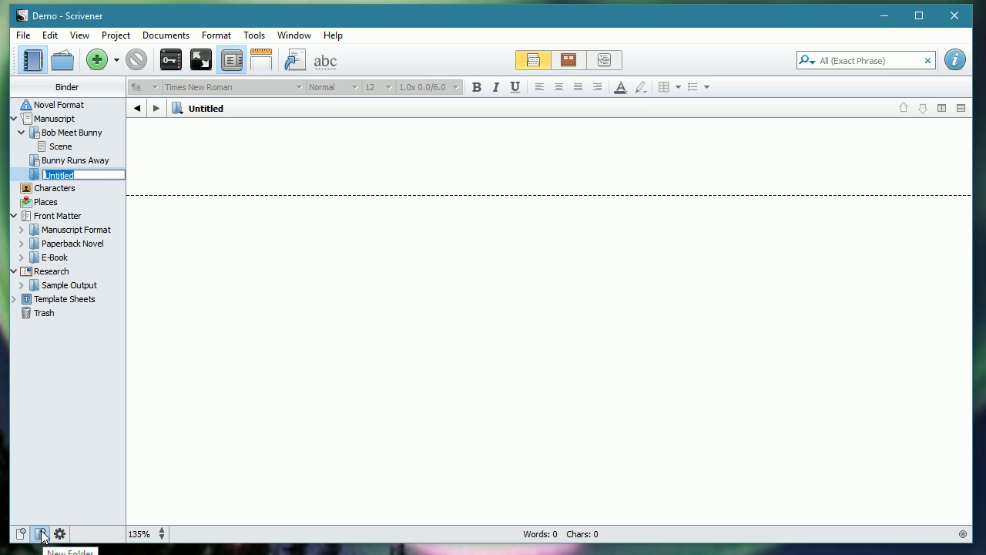
type("Bob")
type(" cha")
type("Chases Bunn")
type("y")
key("Return")
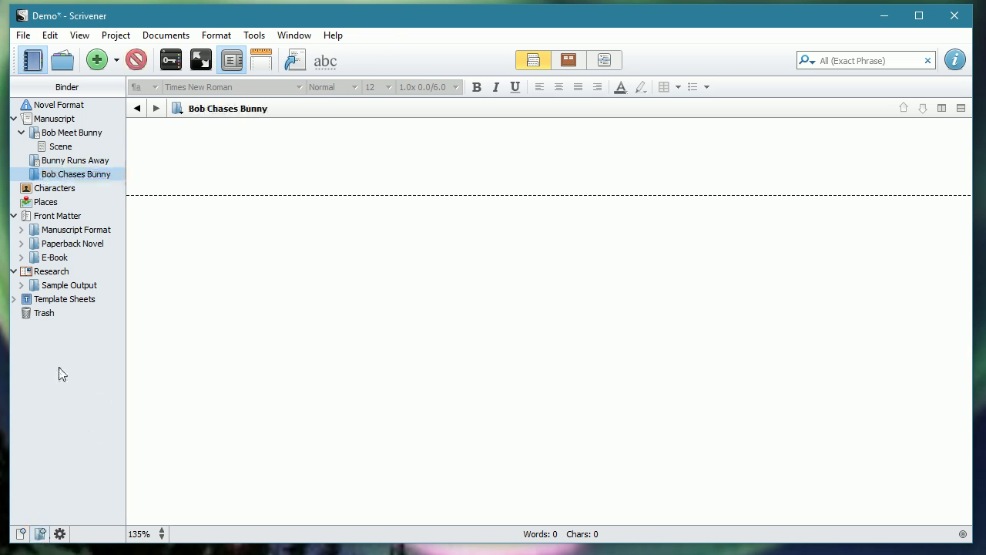
Write "In this chapter, Bob is chasing after Bunny." in the text of the Bob Chases Bunny folder.
left_click(244, 141)
type("In this")
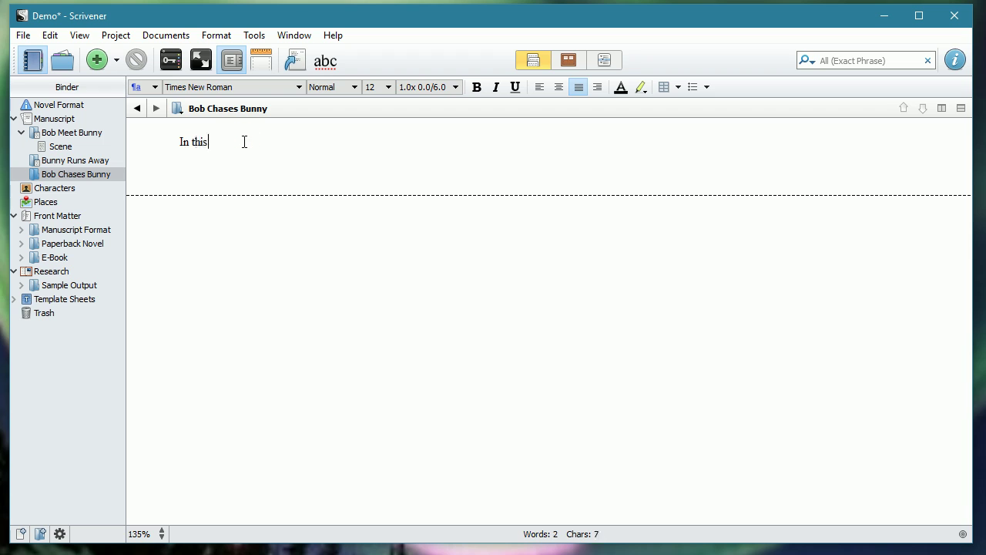
type(" chapter , bo")
key("BackSpace")
key("BackSpace")
type("Boby")
key("BackSpace")
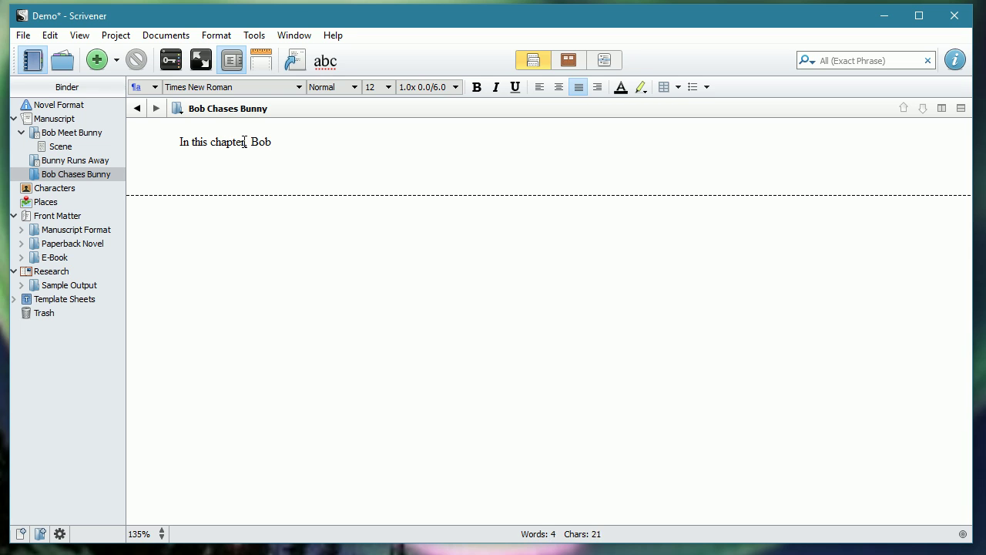
type("is chasing after Bunny.")
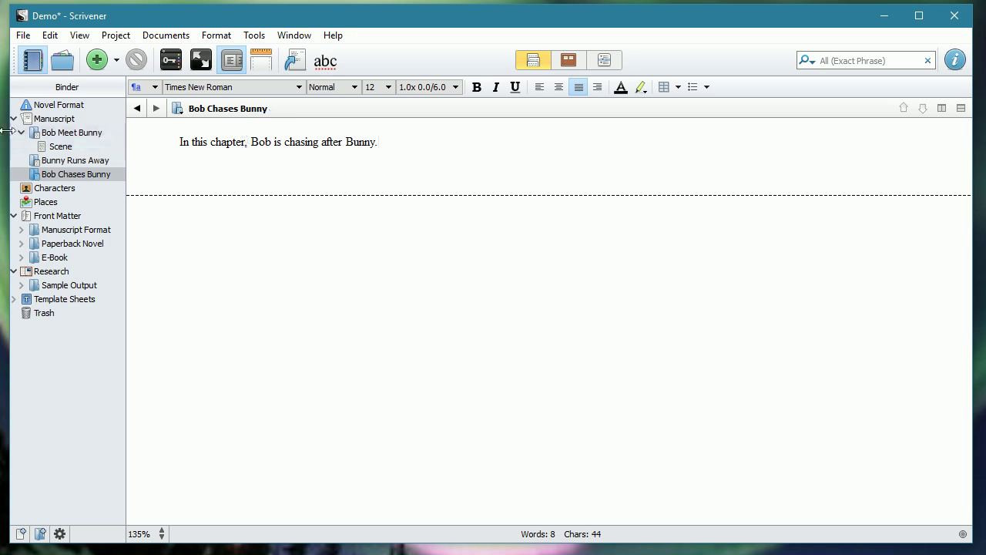
View the whole Manuscript as an outline with the Bob Meet Bunny chapter expanded, and return it to Scrivenings mode.
left_click(54, 120)
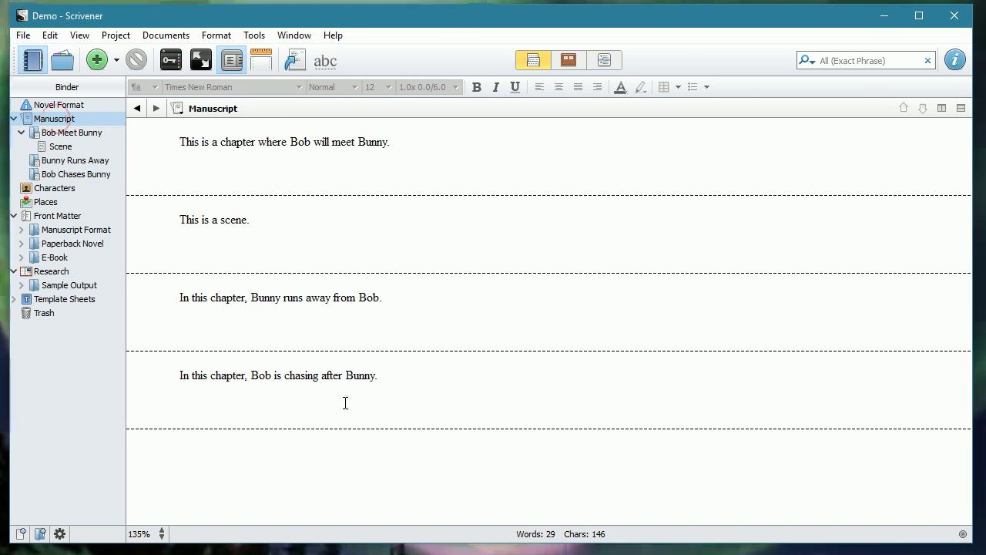
left_click(607, 65)
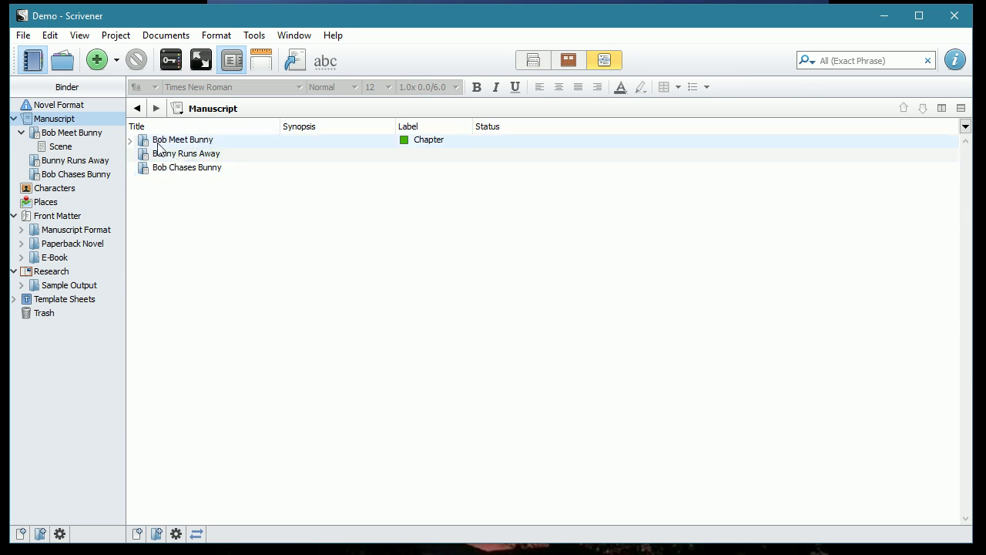
left_click(129, 141)
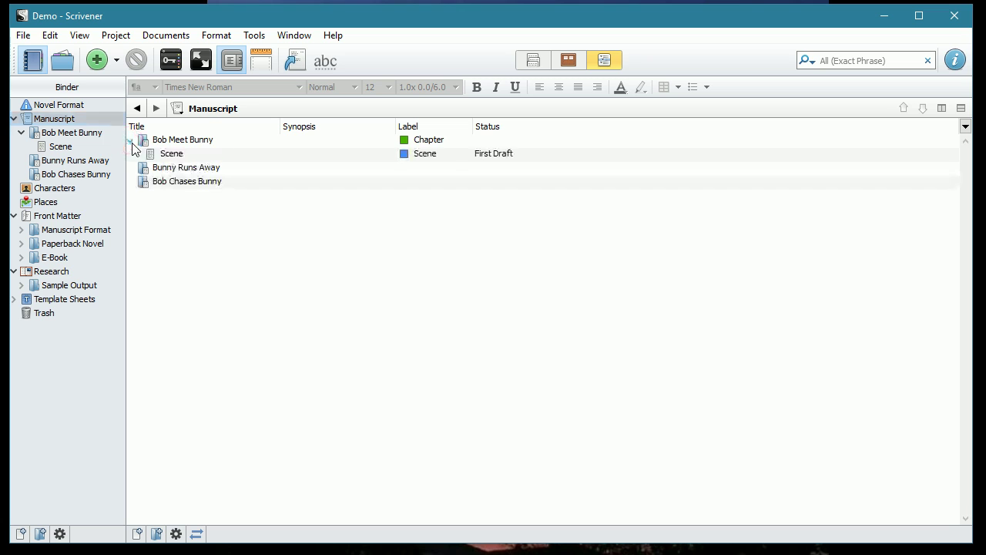
left_click(174, 154)
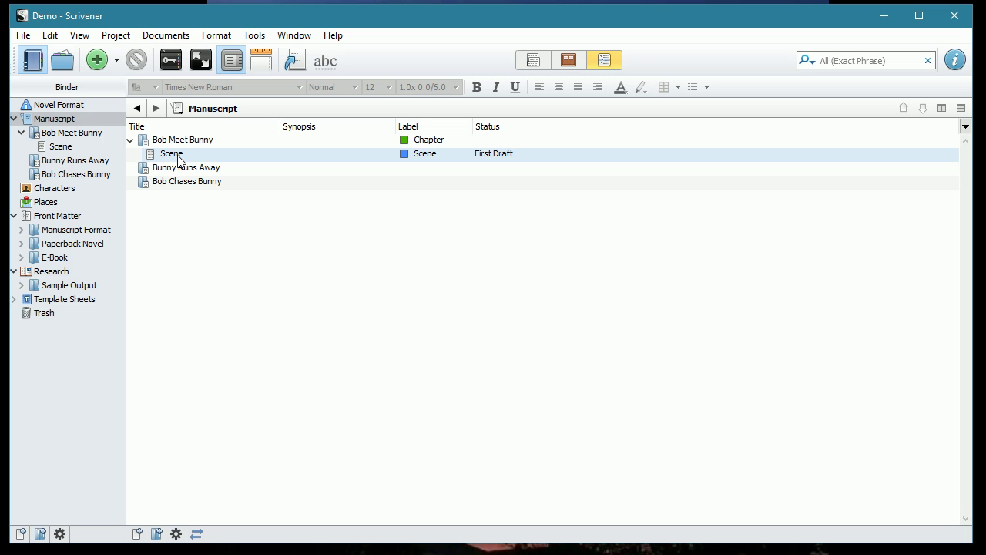
left_click_drag(172, 157, 537, 66)
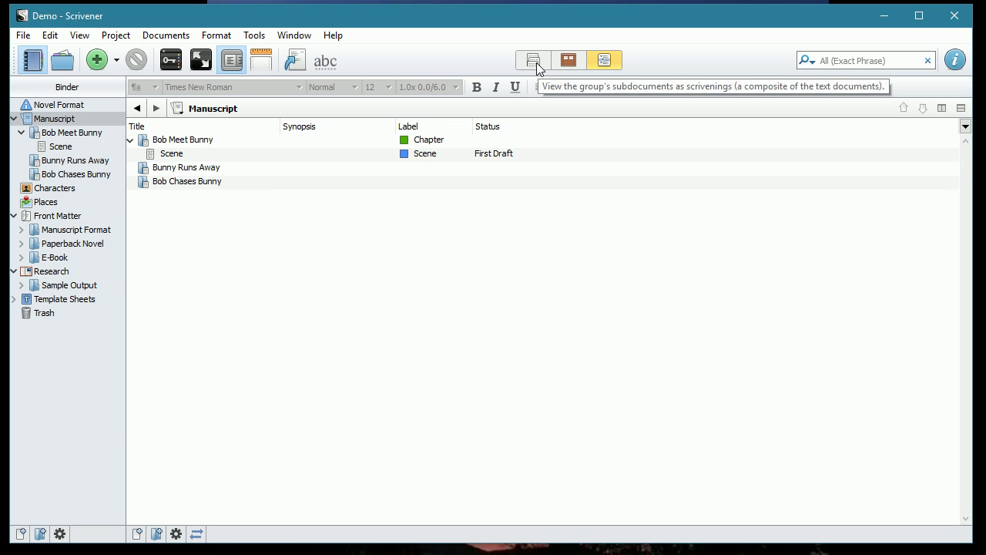
left_click(537, 66)
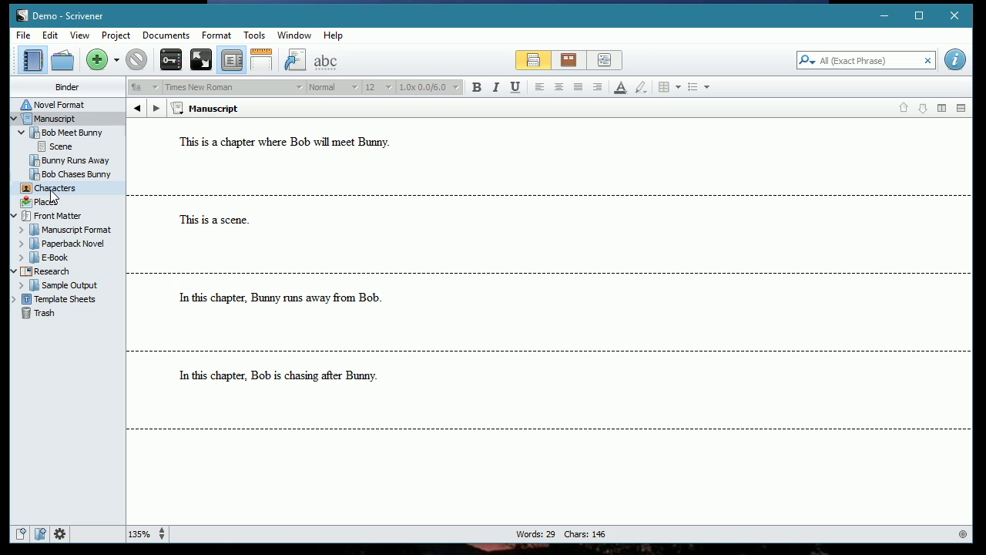
Add a document named "Bob" to the Characters folder from the Character Sketch template.
left_click(50, 191)
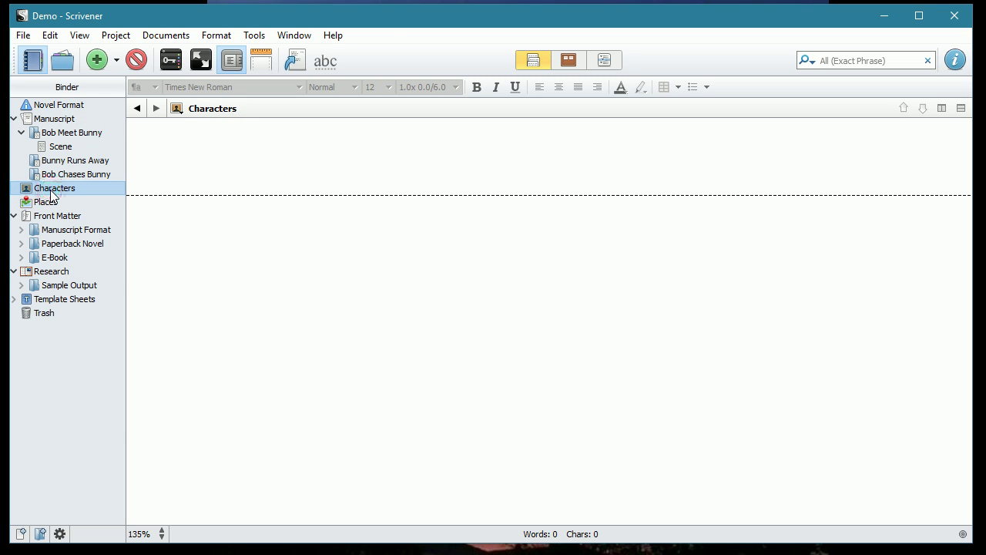
left_click(117, 61)
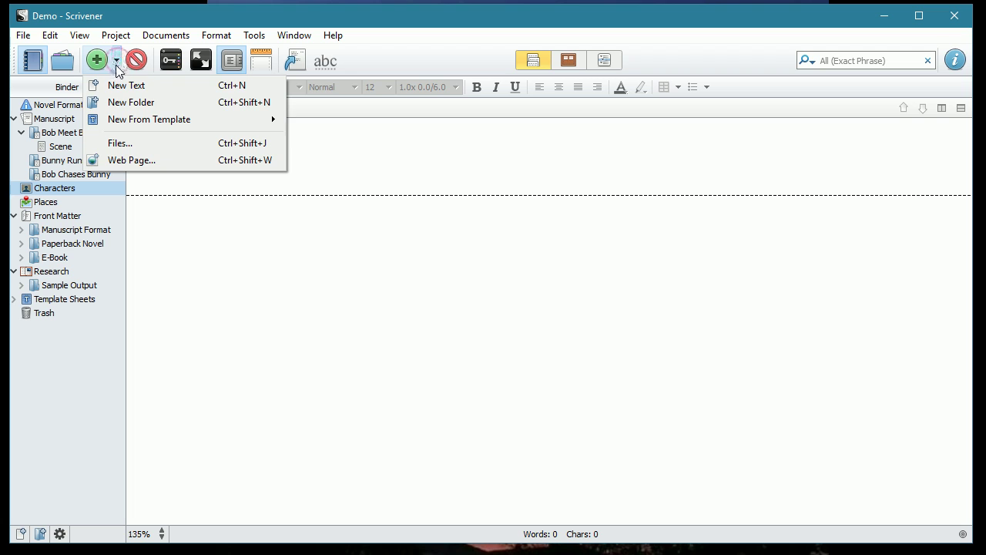
mouse_move(125, 121)
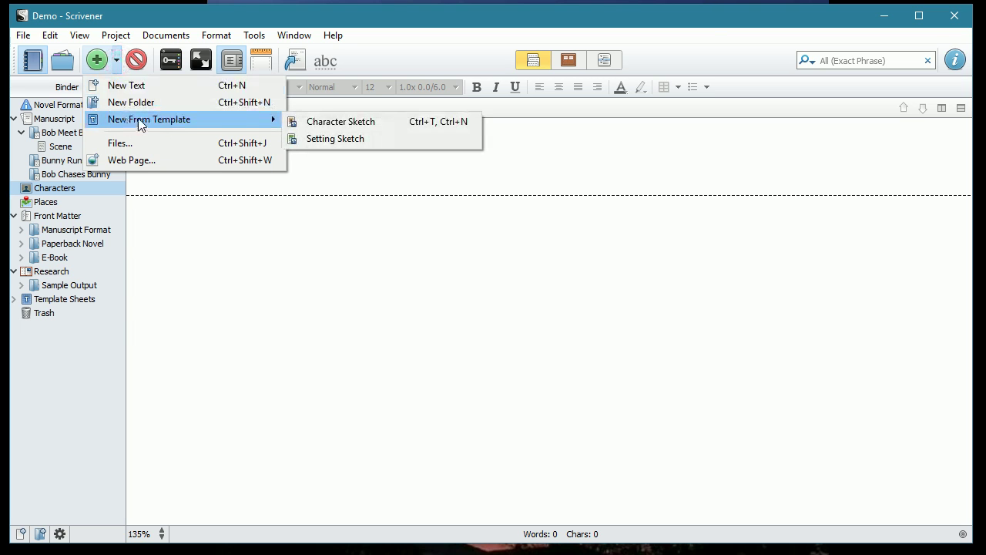
left_click(339, 123)
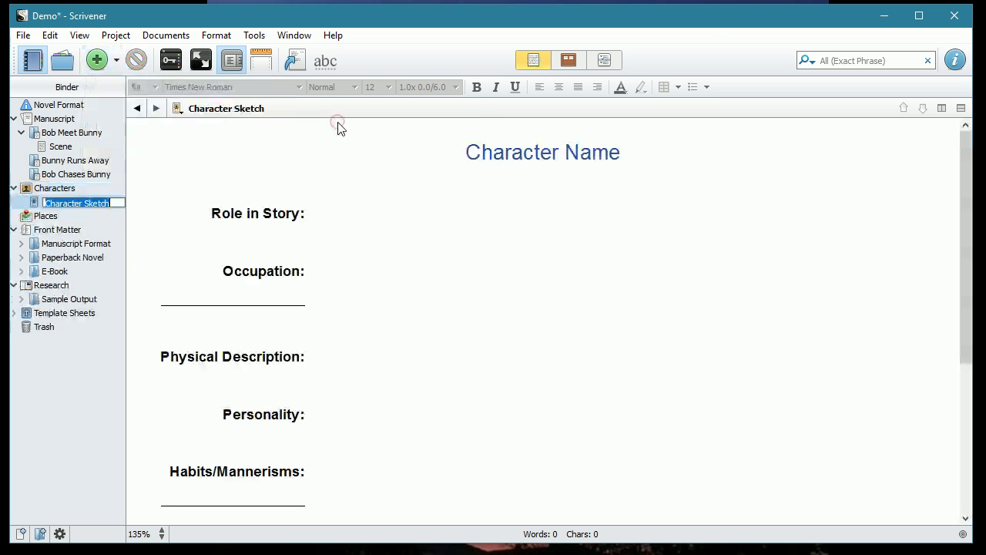
type("Bob")
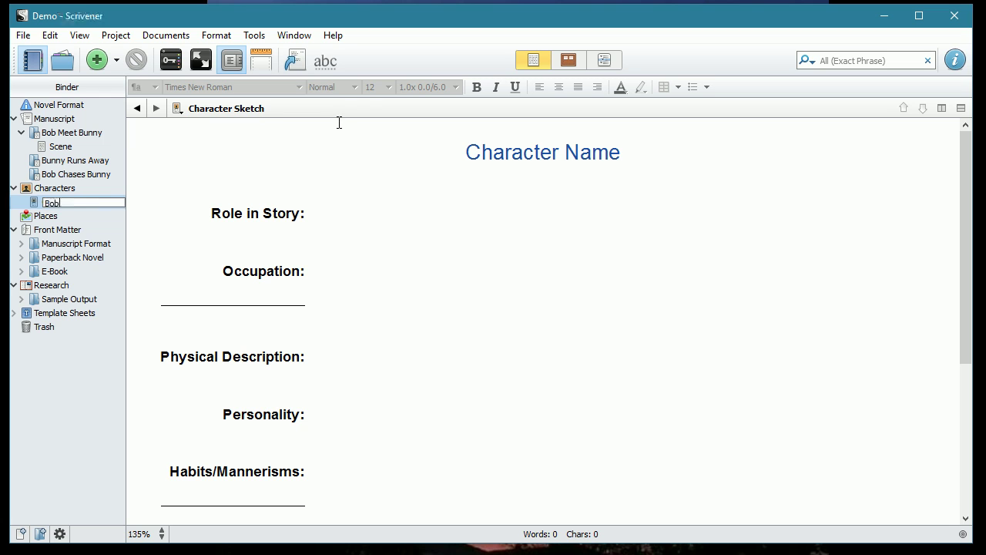
key("Return")
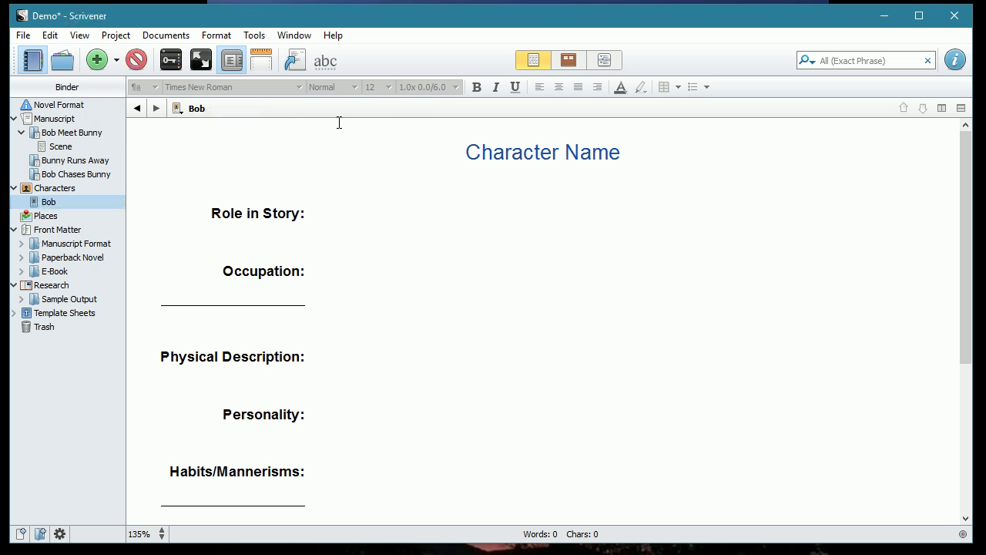
Replace the Character Name heading of the sketch with "Bob" and enter "Chase after Bunny" as the Role in Story.
left_click(469, 154)
left_click_drag(469, 158, 623, 143)
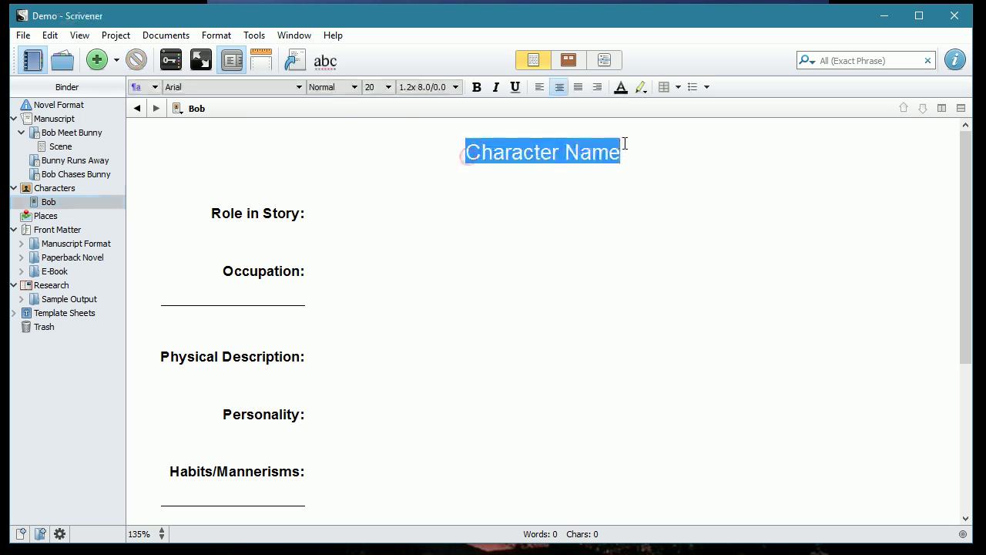
type("Bob")
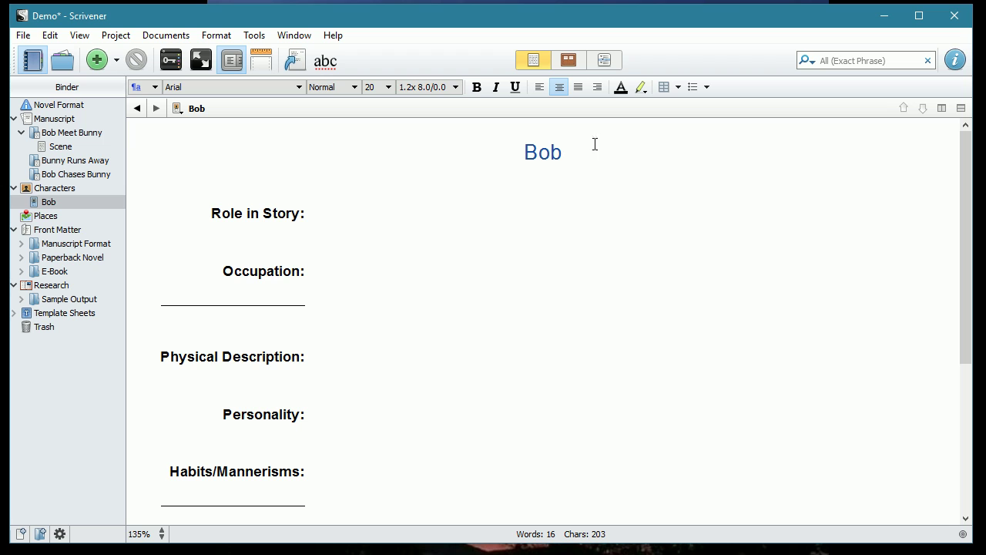
left_click(350, 219)
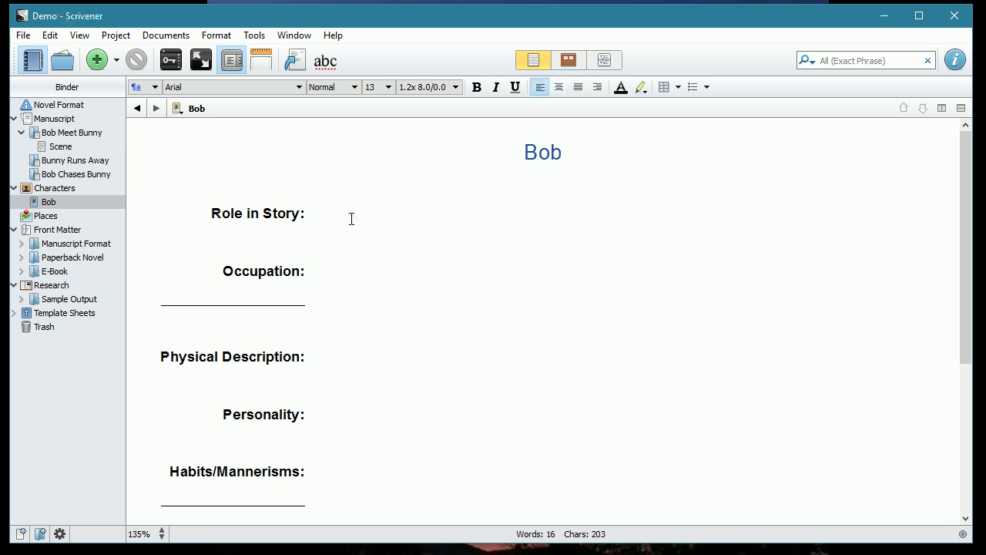
type("Chase after Bunny")
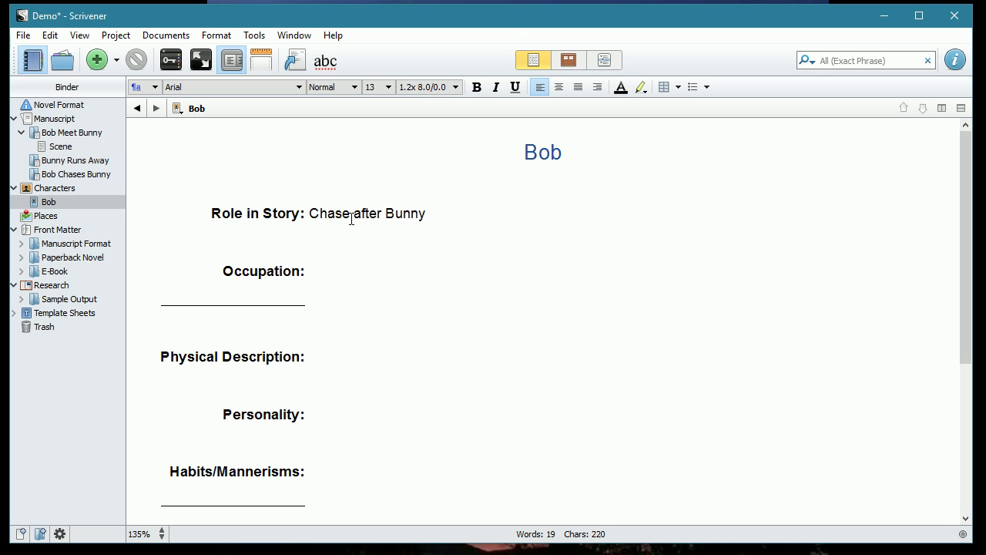
left_click(341, 279)
scroll(338, 267, "down", 4)
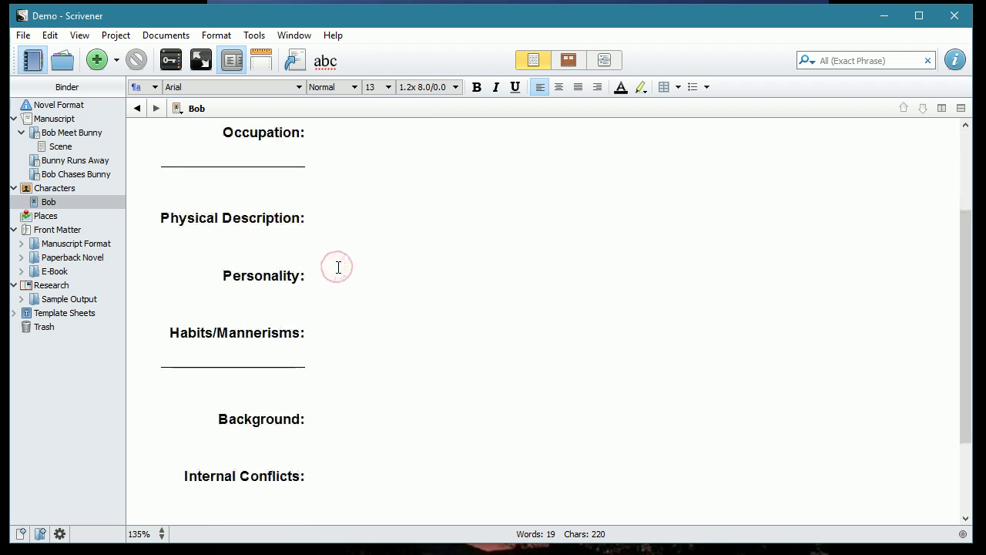
scroll(338, 267, "down", 2)
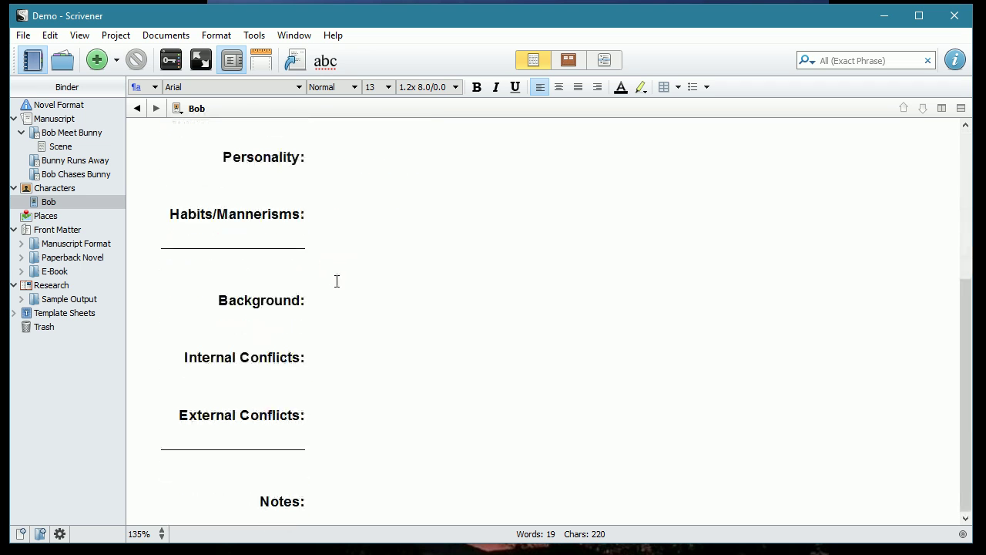
scroll(385, 428, "up", 6)
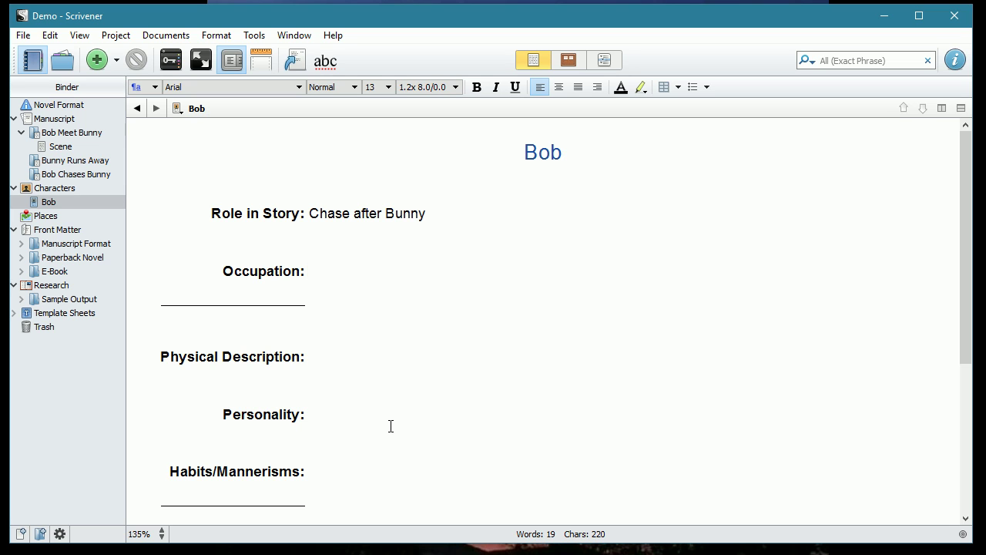
Show the inspector for Bob's character sketch and widen it to enlarge the synopsis image area.
left_click(955, 60)
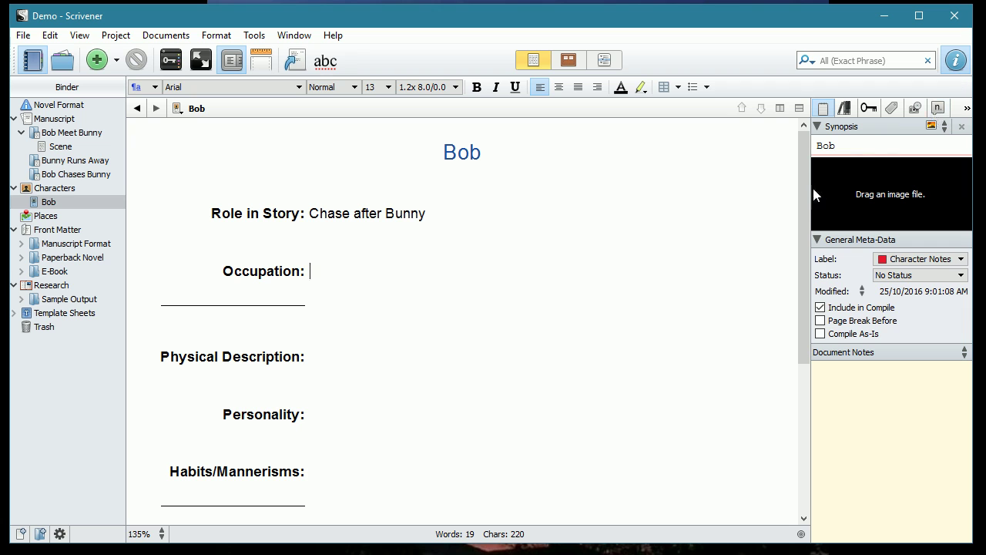
left_click_drag(811, 194, 728, 205)
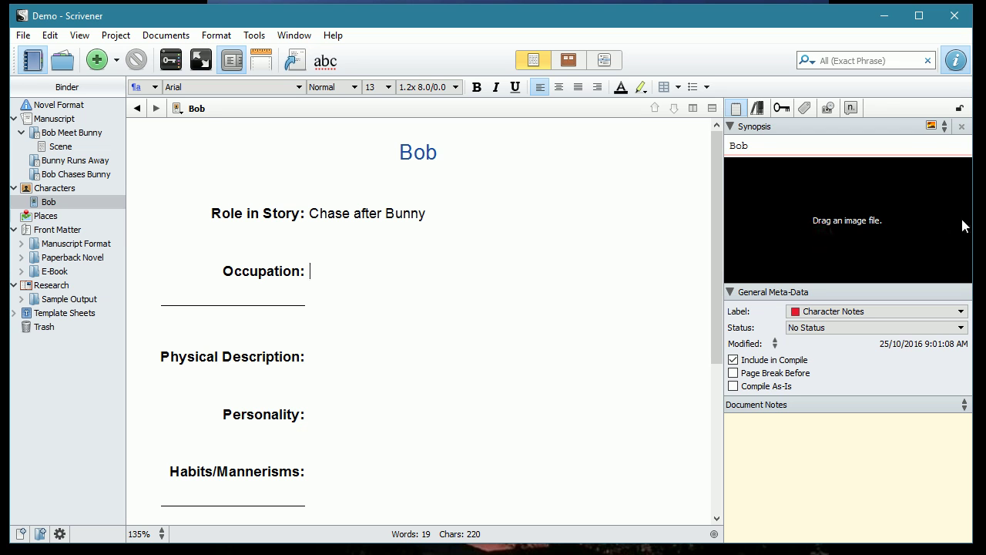
Set banana_river_florida_man.jpg from the Pictures For Scrivener Demo folder as the synopsis image of Bob's character sketch.
key("alt+Tab")
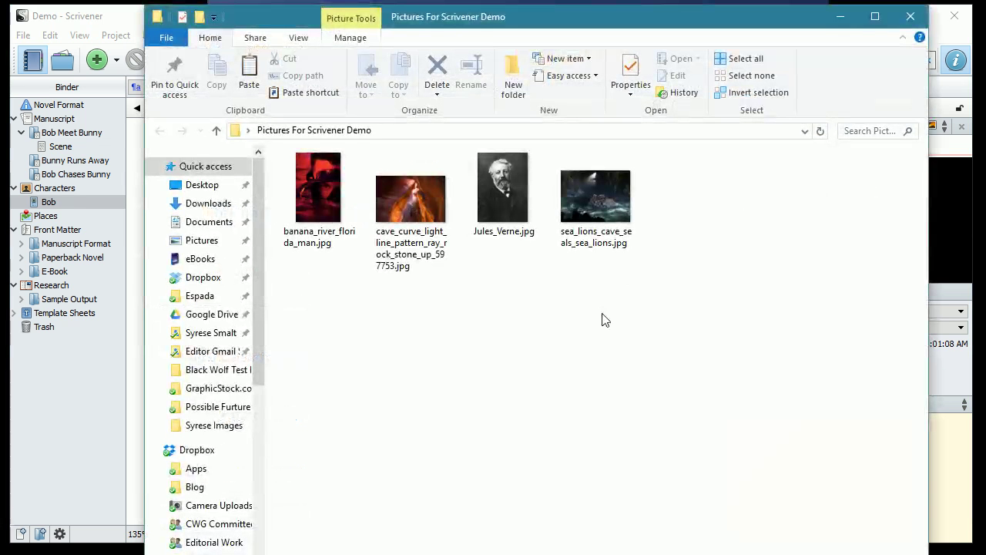
left_click_drag(441, 20, 368, 216)
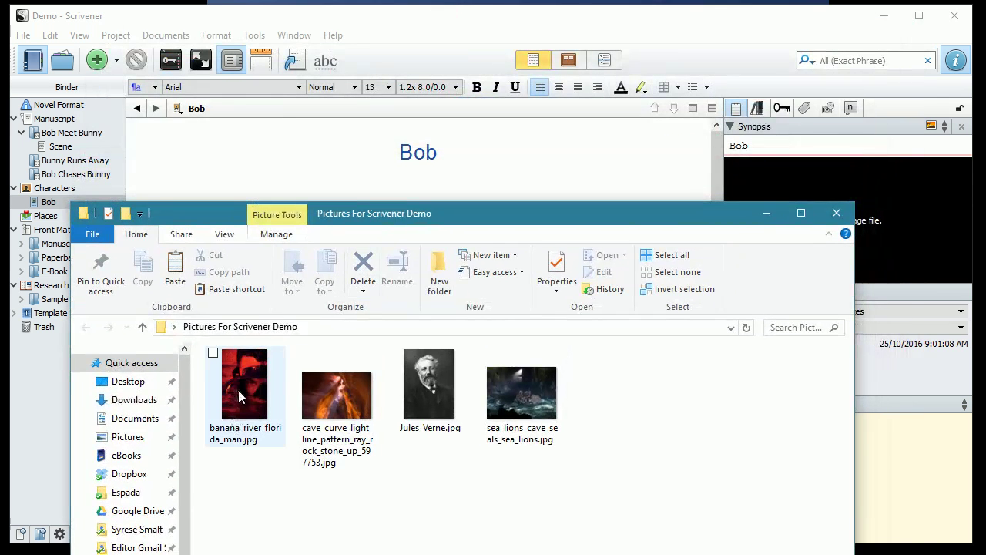
left_click(238, 393)
left_click_drag(238, 393, 881, 241)
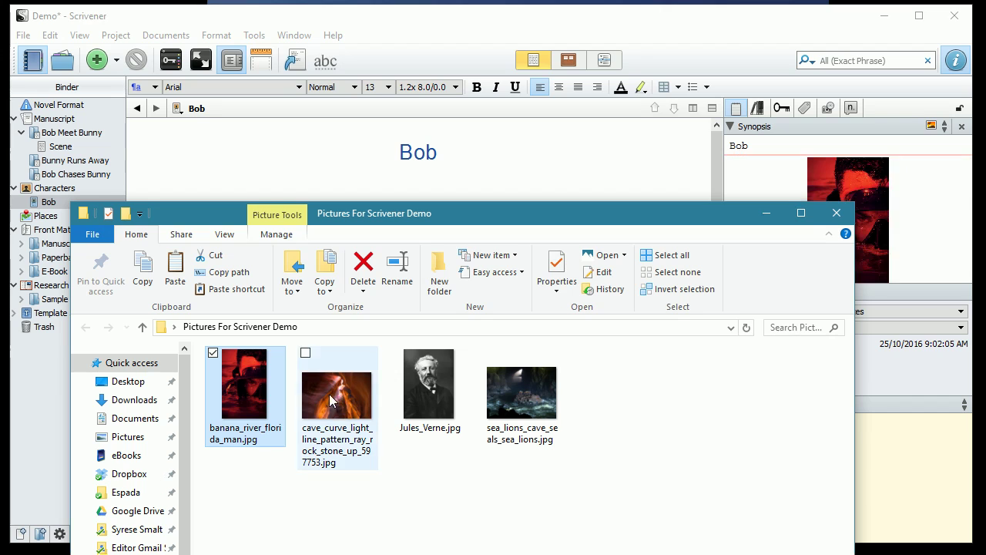
left_click(766, 214)
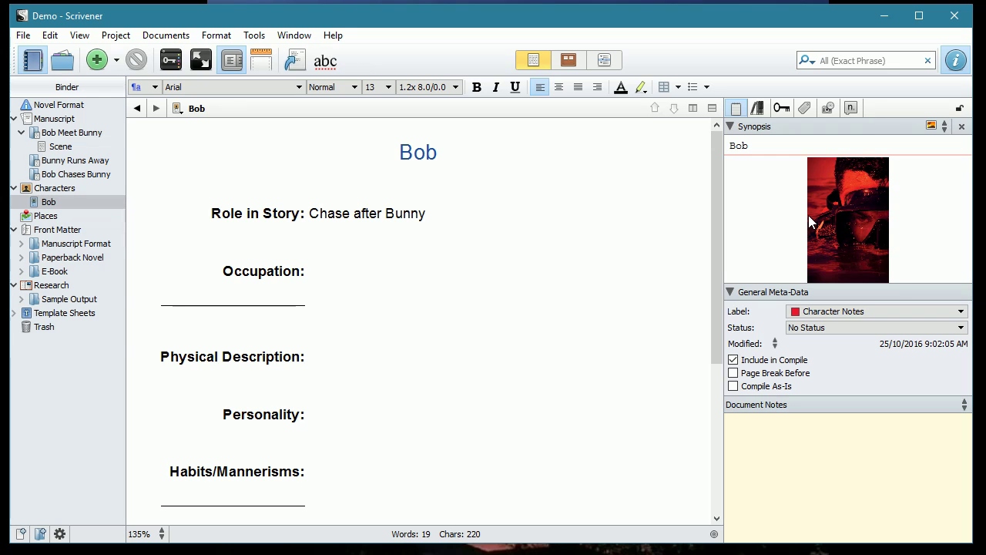
Import the file banana_river_florida_man.jpg into the binder directly after the Bob document in the Characters folder.
left_click(49, 202)
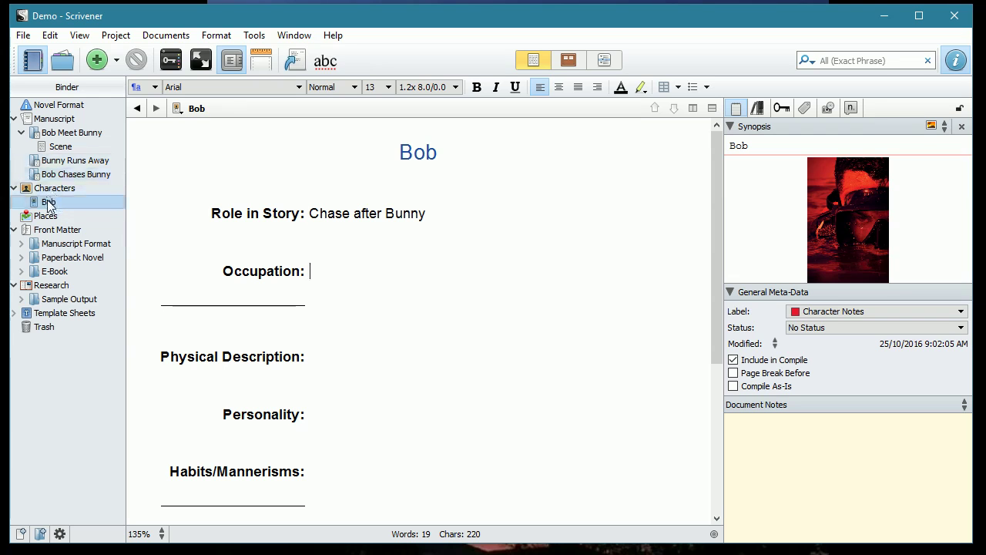
right_click(49, 202)
mouse_move(154, 211)
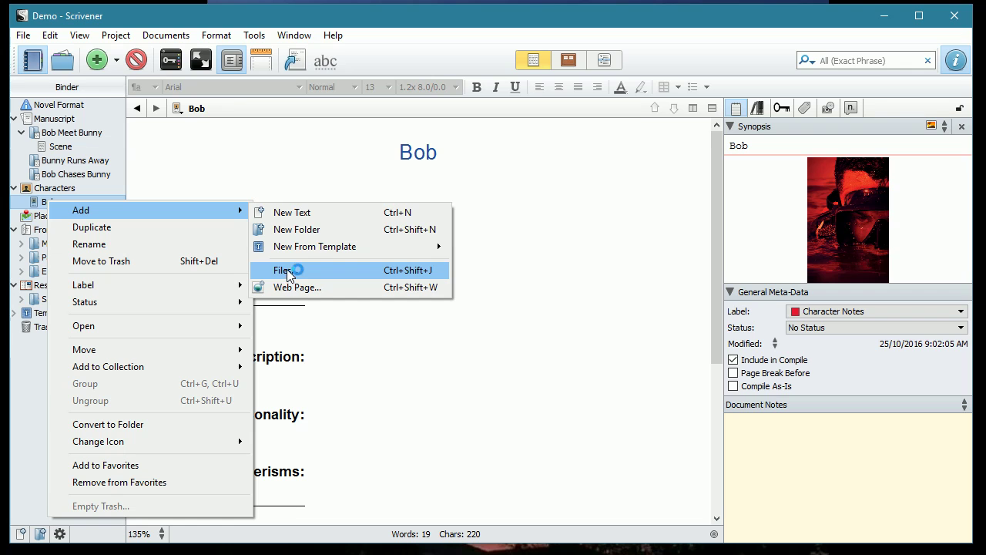
left_click(116, 60)
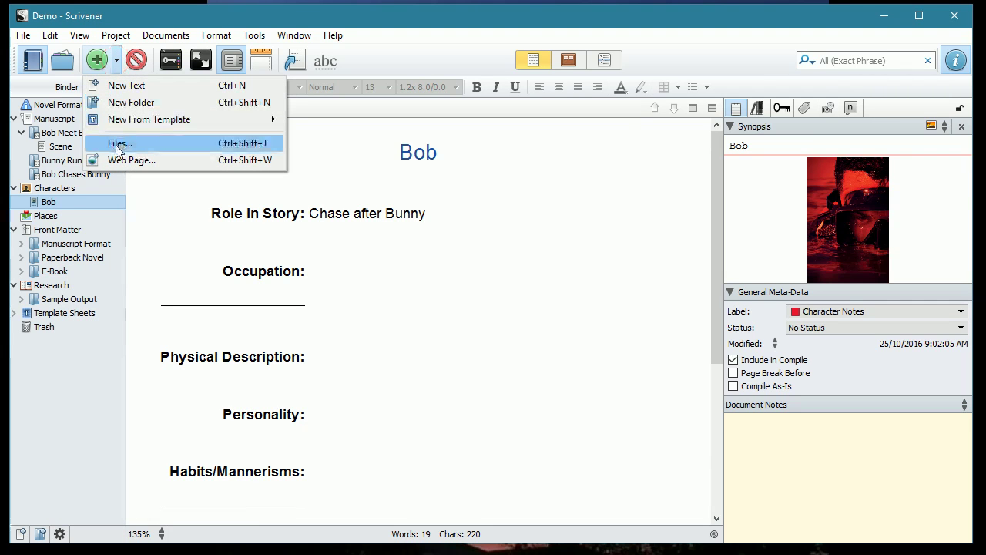
left_click(118, 146)
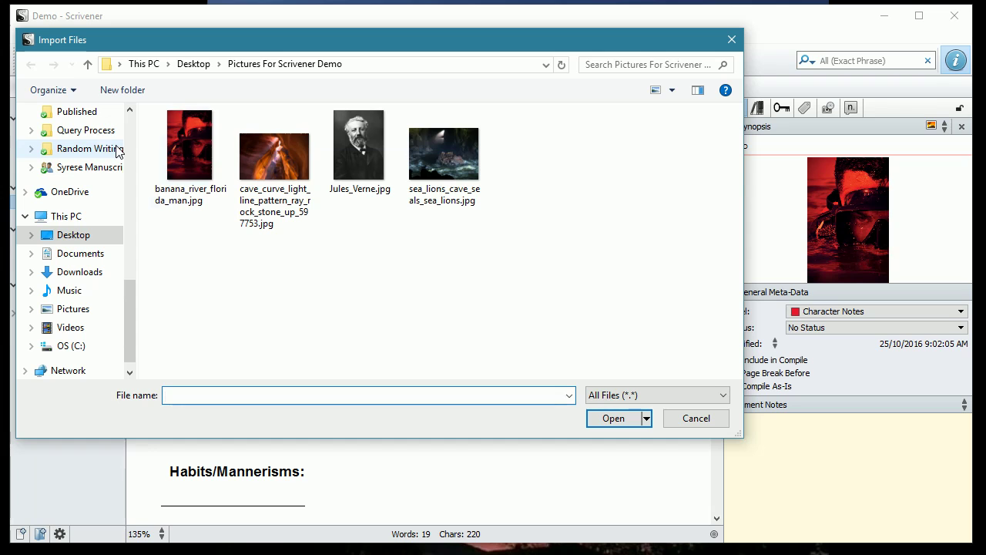
left_click(191, 132)
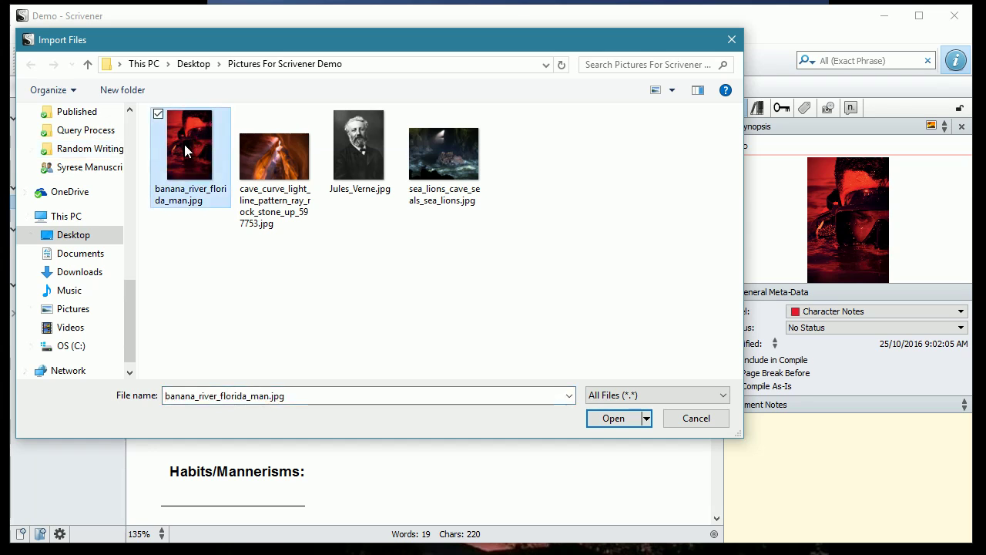
left_click(614, 419)
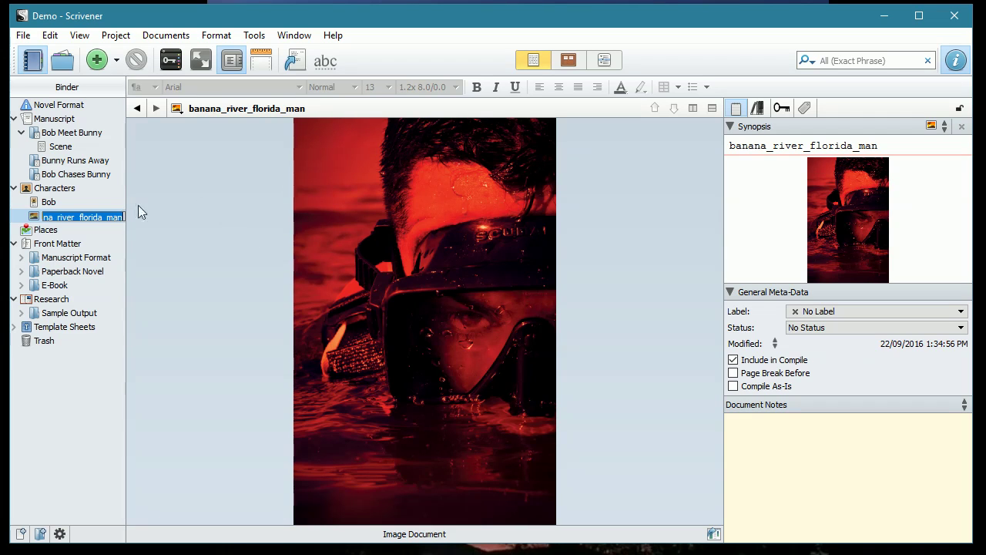
Nest the imported banana_river_florida_man image under Bob in the binder, trying the indent and the collapsing of Bob's group, and leave it expanded.
left_click(34, 221)
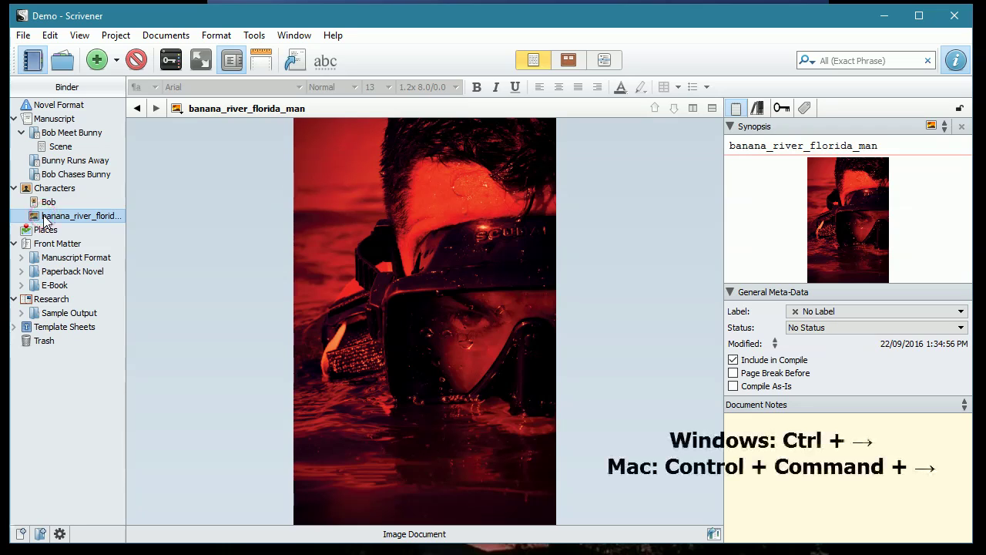
key("ctrl+Right")
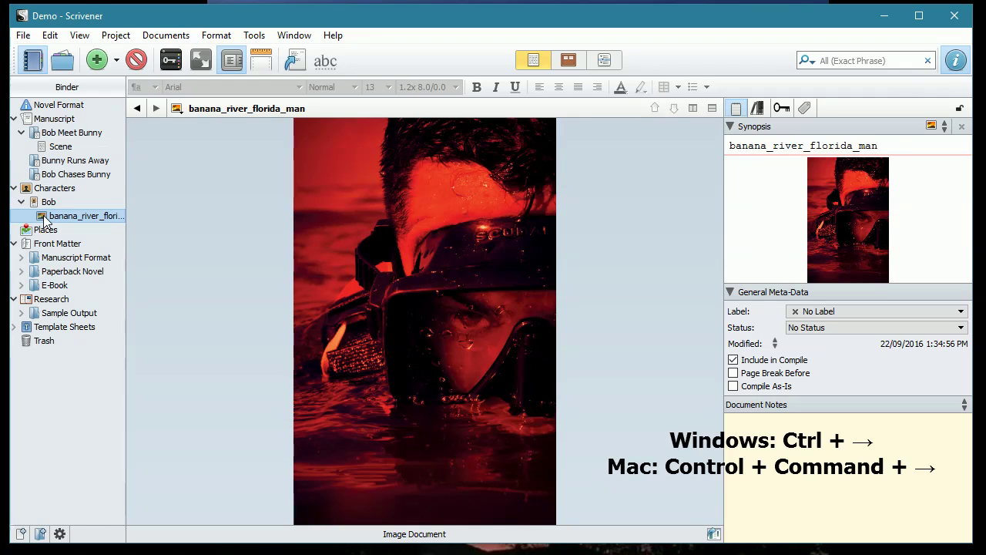
key("ctrl+Left")
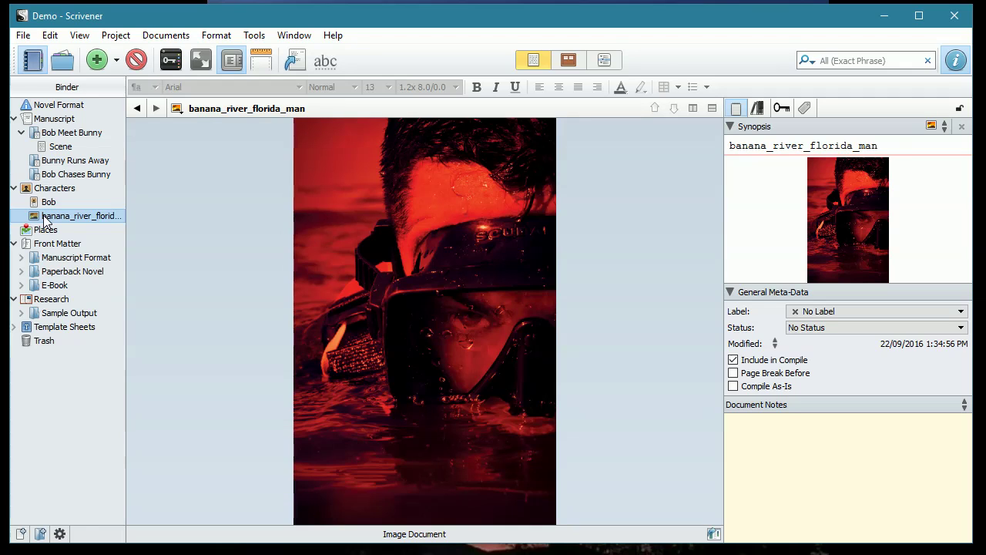
key("ctrl+Right")
left_click(22, 202)
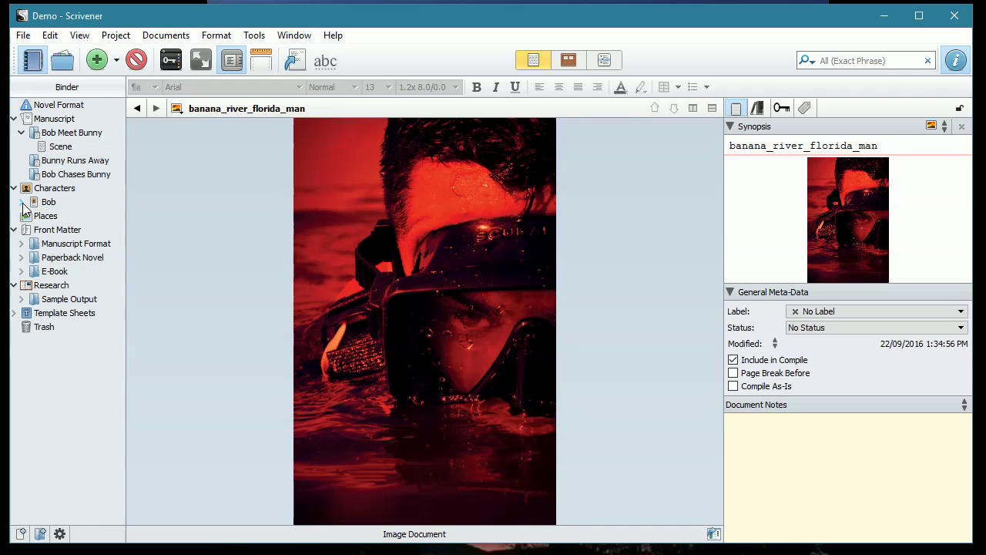
left_click(21, 202)
left_click(22, 202)
left_click(22, 203)
left_click(22, 203)
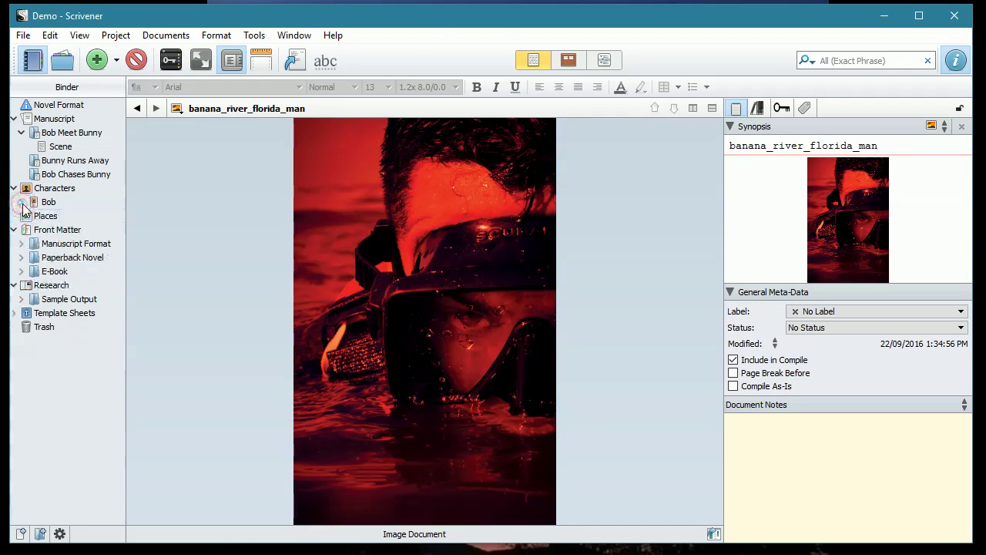
left_click(22, 202)
Add a document from the Character Sketch template to the Characters folder and replace its Character Name heading with "Bunny".
left_click(50, 189)
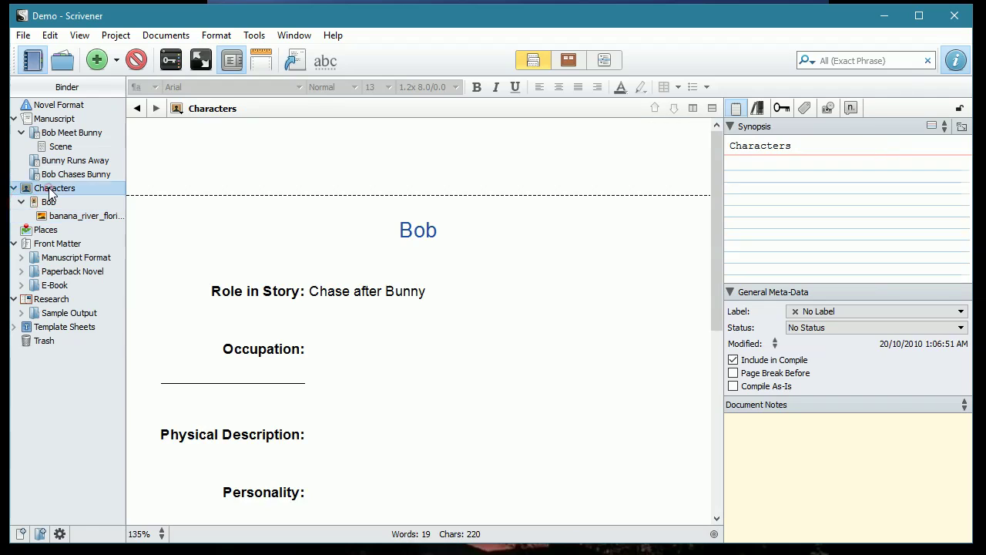
left_click(116, 61)
mouse_move(130, 121)
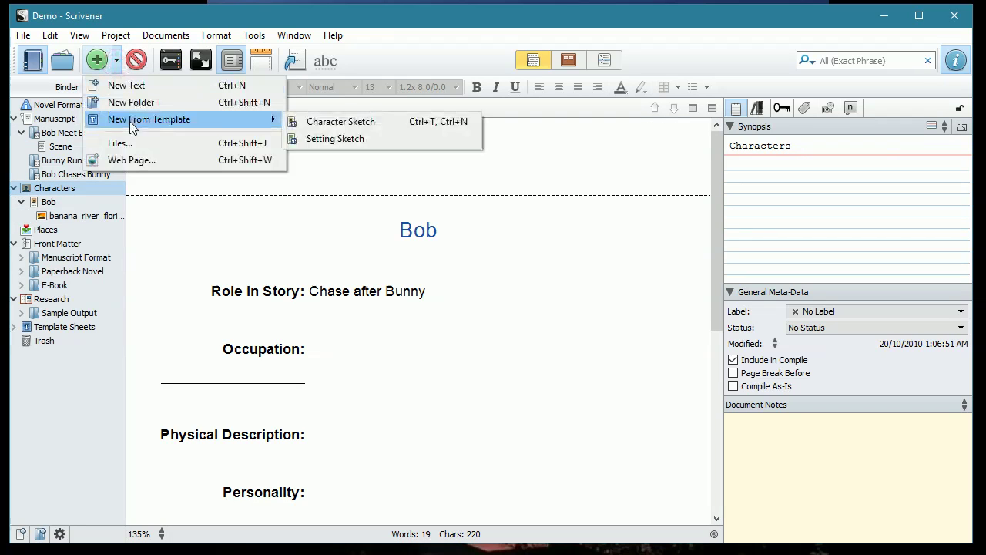
left_click(339, 124)
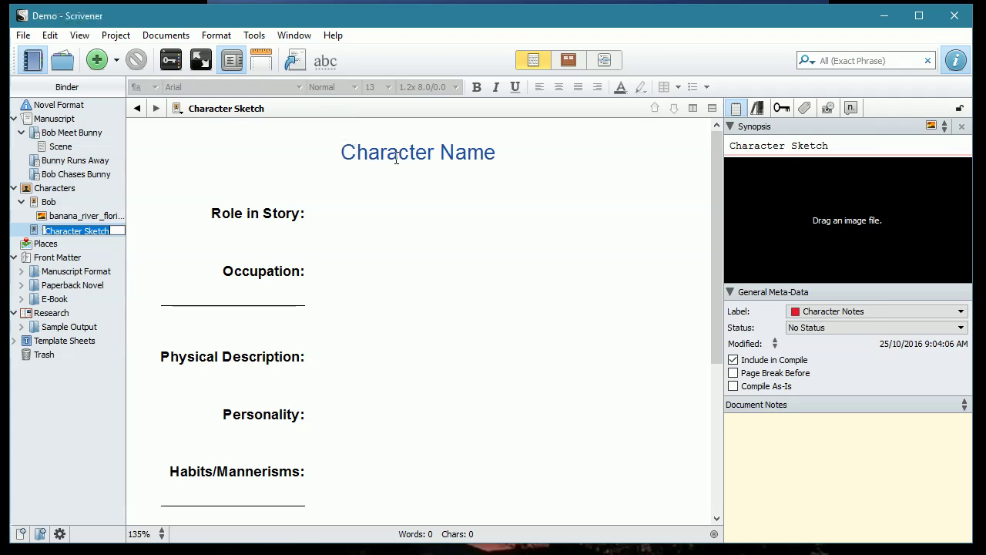
left_click_drag(340, 152, 500, 143)
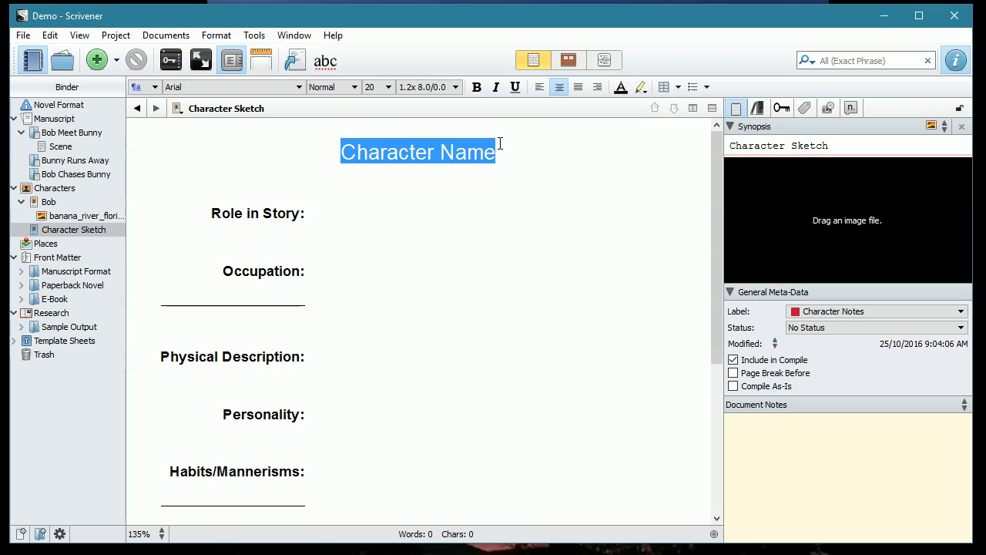
type("Bunny")
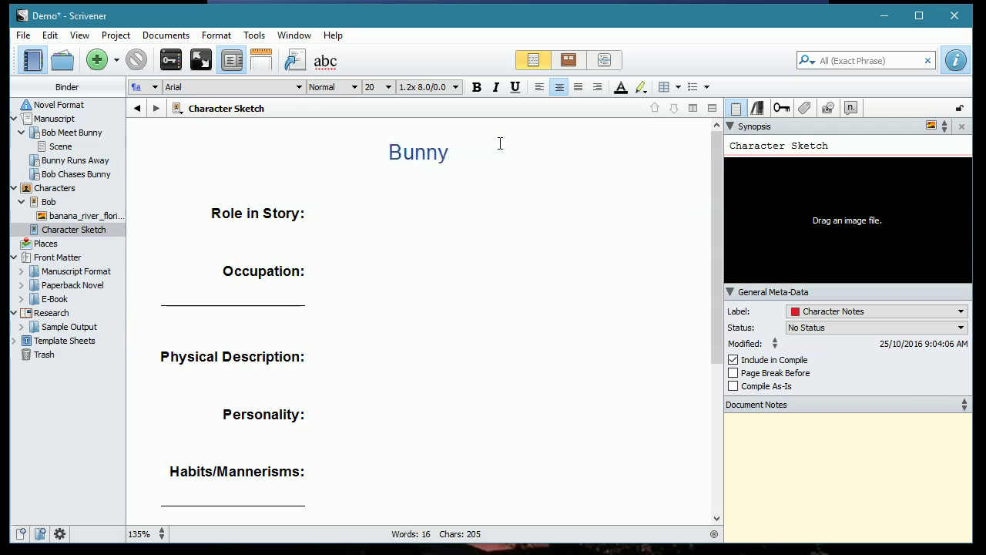
Rename the new character sketch document as "Bunny" and enter "Chased by Bob" as its Role in Story.
left_click(265, 108)
mouse_move(265, 108)
left_mouse_down()
mouse_move(143, 104)
mouse_move(290, 108)
left_mouse_up()
type("Bunny")
key("Return")
left_click(342, 211)
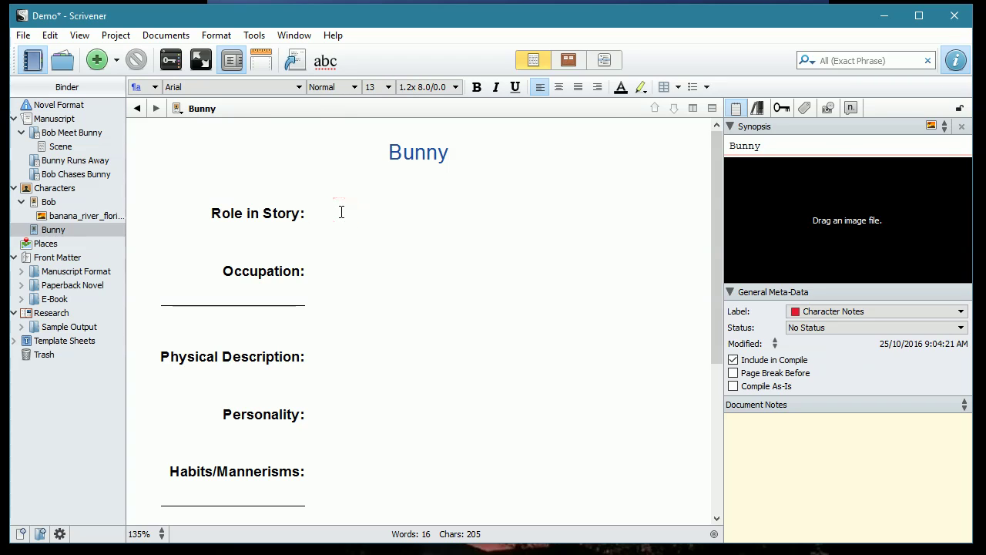
type("Chased by Bob")
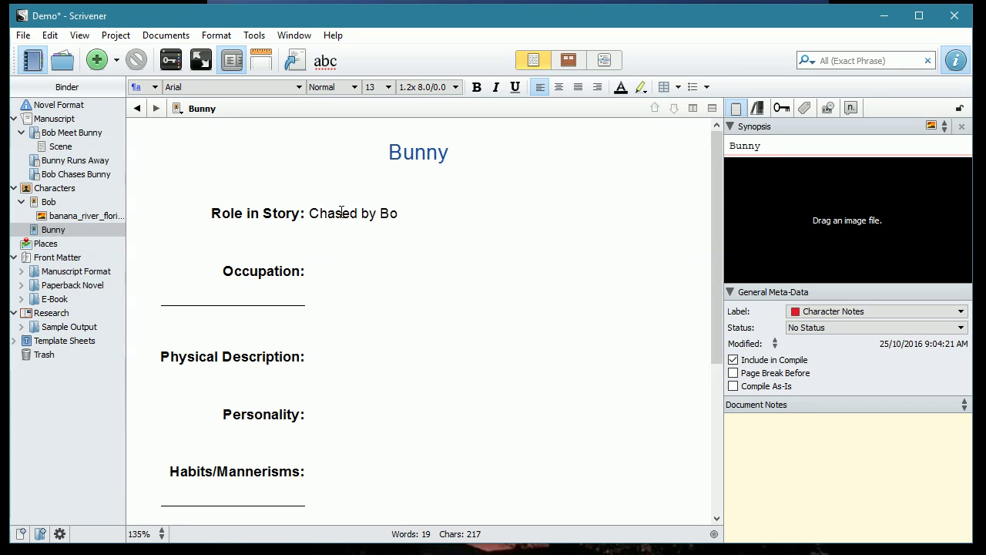
left_click(524, 316)
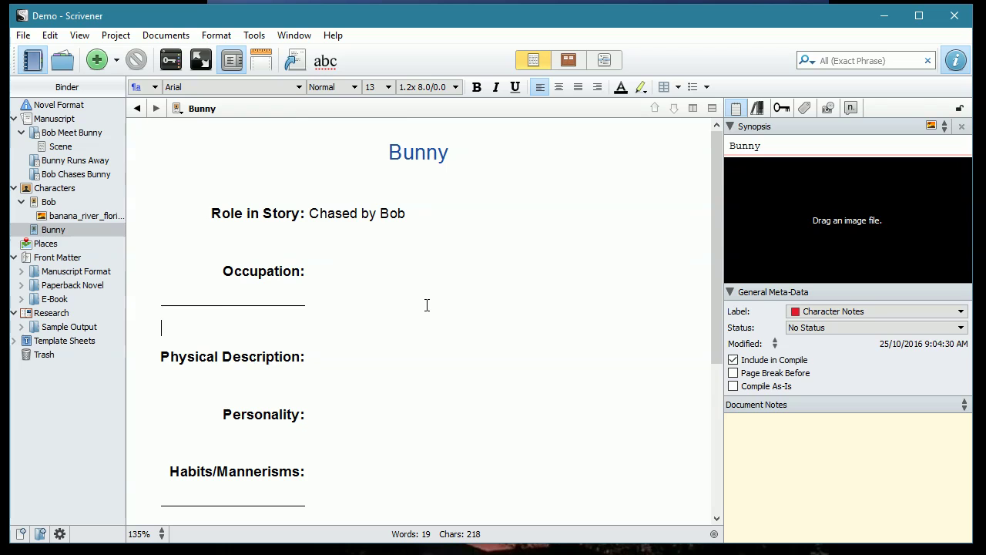
scroll(427, 305, "down", 5)
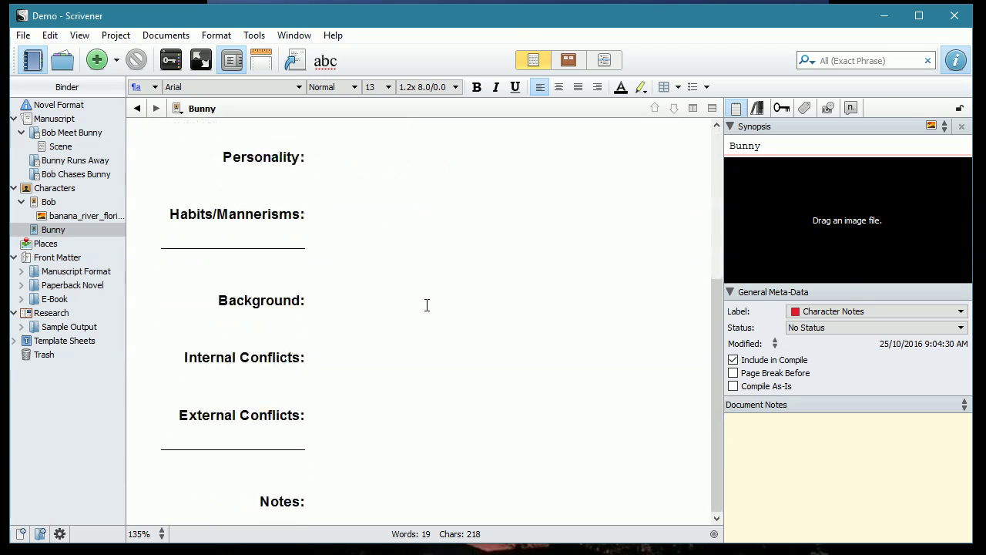
scroll(426, 306, "up", 5)
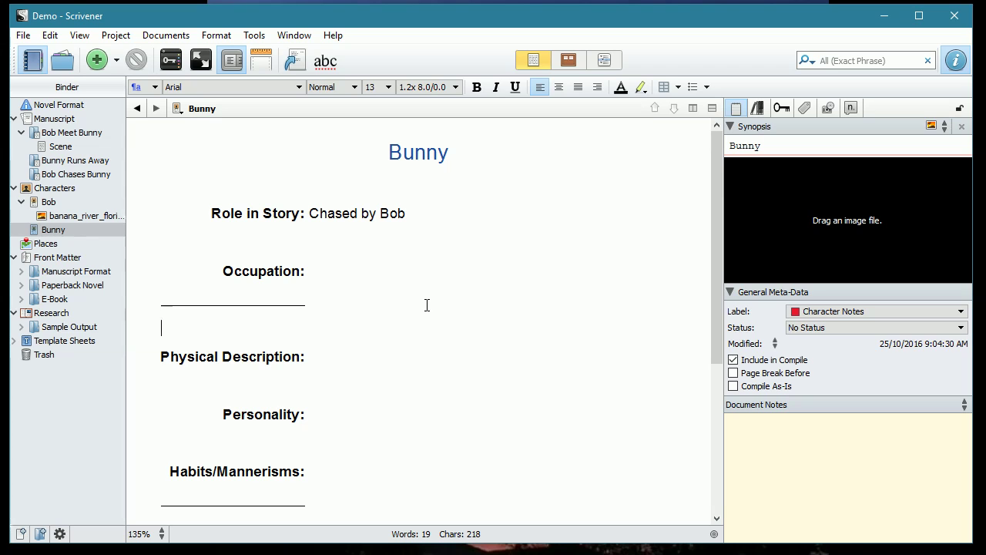
Add a document named "Meadow" to the Places folder from the Setting Sketch template and replace its Name of Setting heading with "Meadow".
left_click(43, 247)
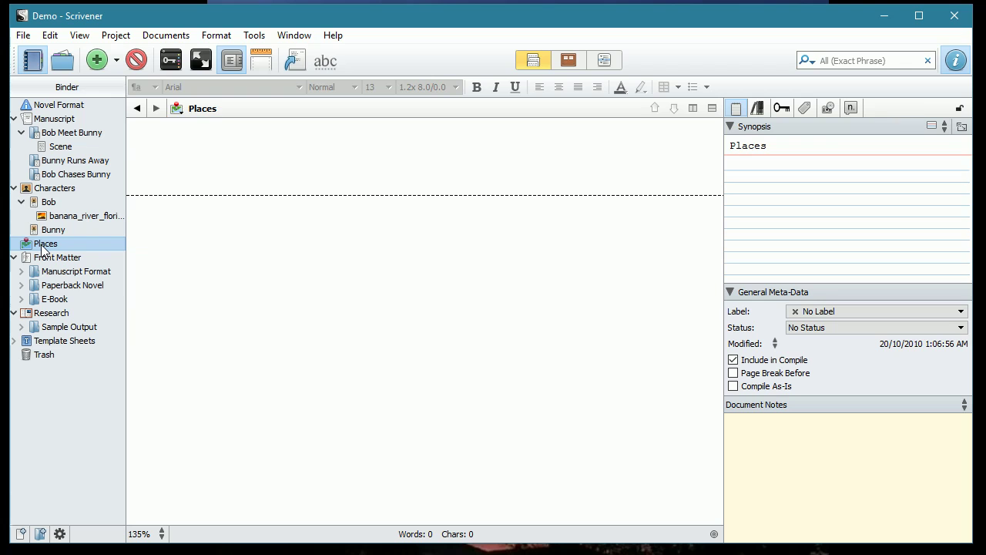
left_click(117, 61)
mouse_move(130, 120)
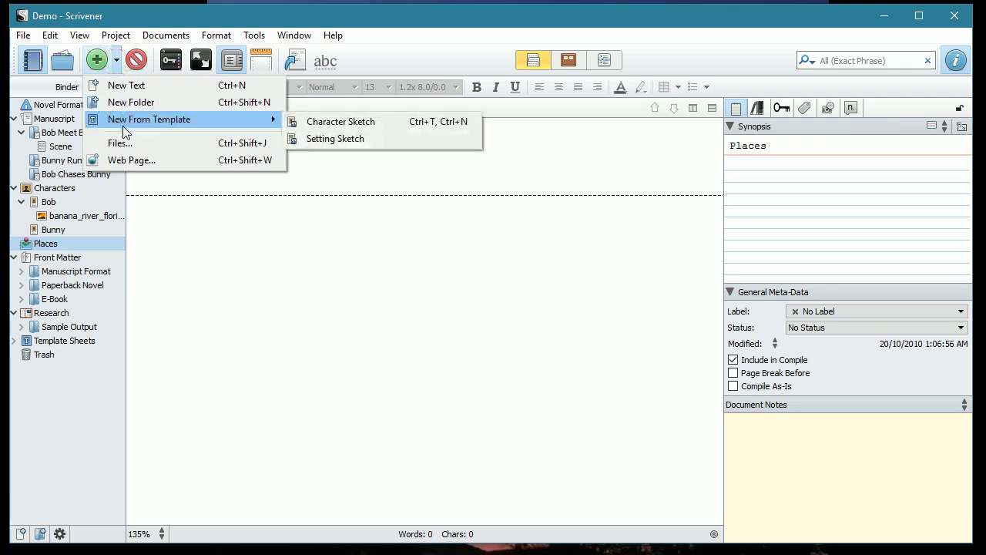
left_click(331, 138)
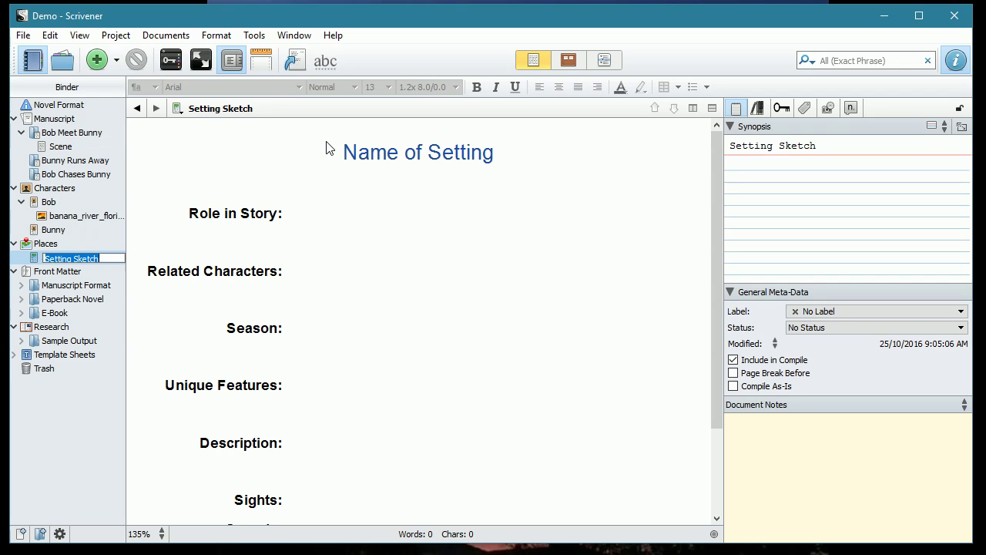
type("Meadow")
left_click_drag(343, 153, 494, 152)
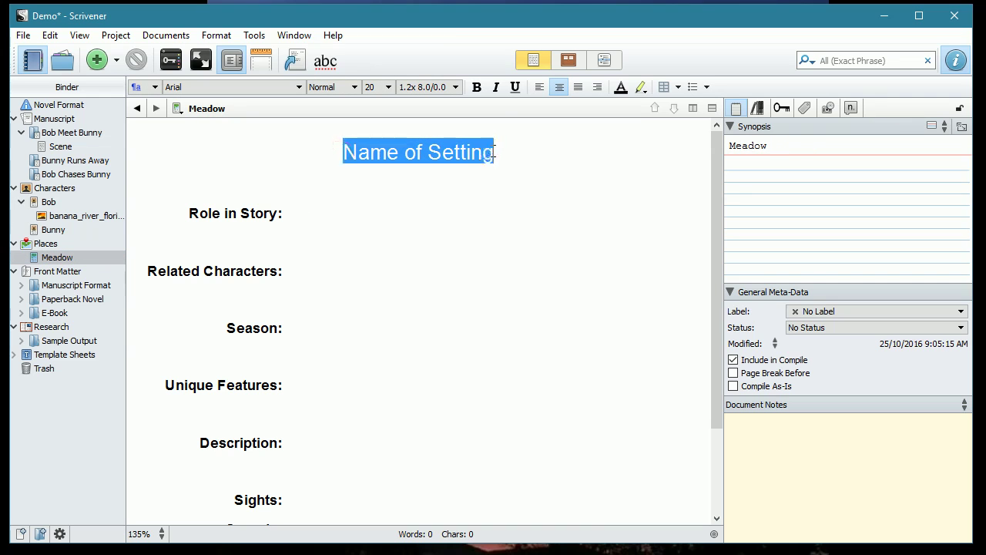
type("Meadow")
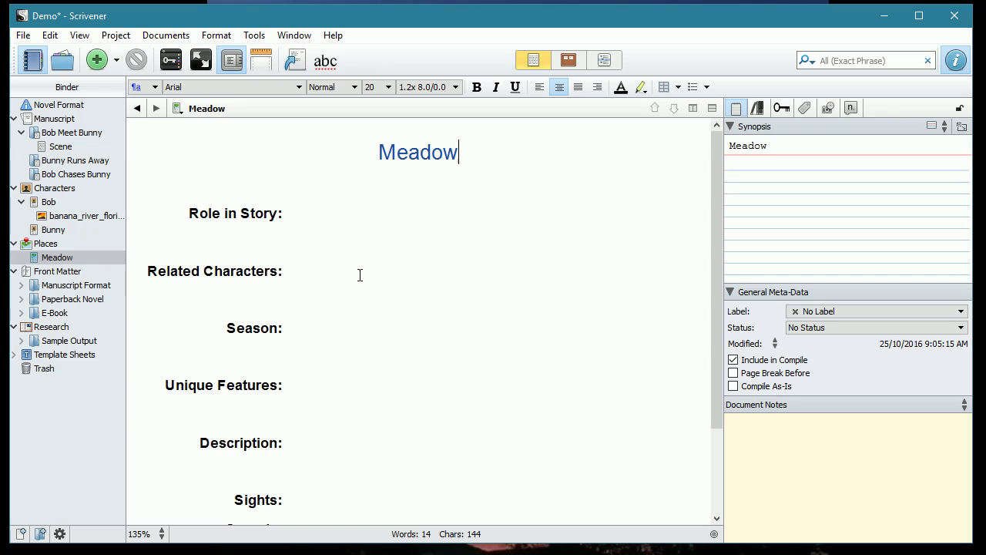
Look through the Meadow sketch's fields and switch its synopsis from the index card to the image view.
left_click(359, 275)
scroll(319, 280, "down", 2)
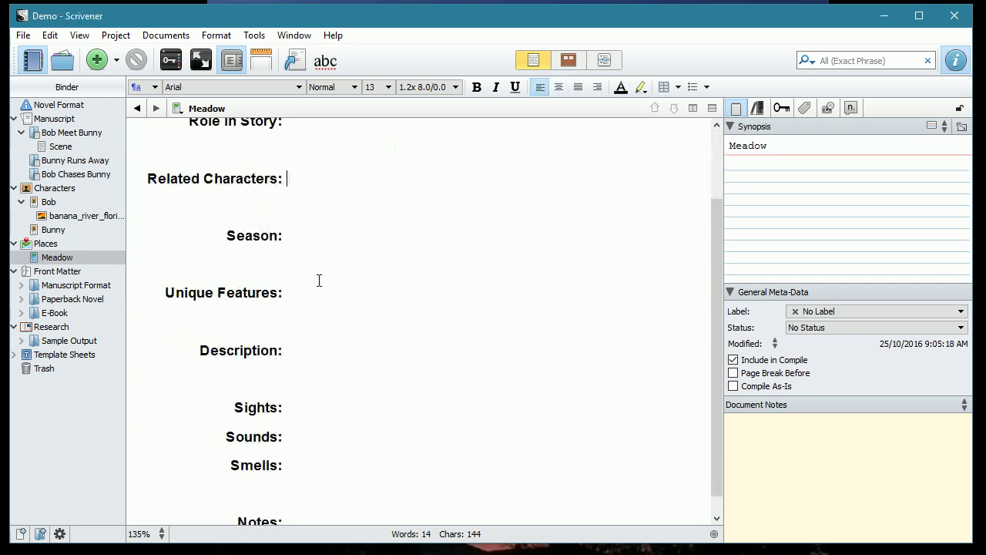
scroll(319, 280, "down", 1)
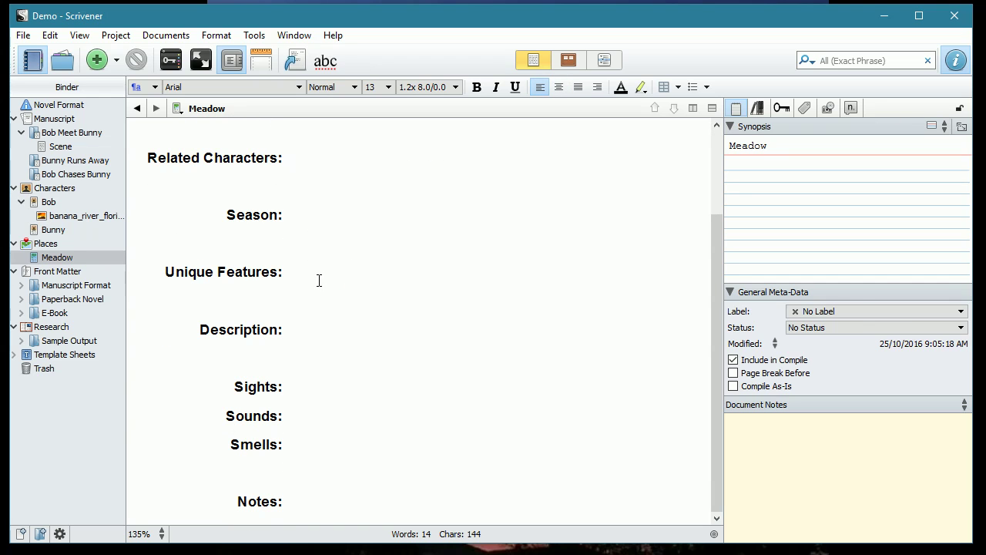
scroll(475, 384, "up", 3)
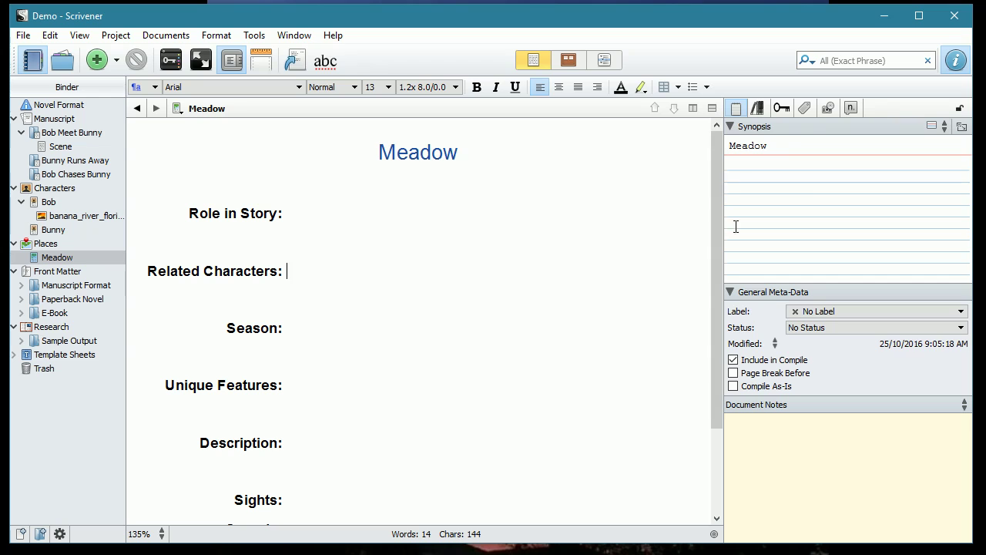
left_click(934, 125)
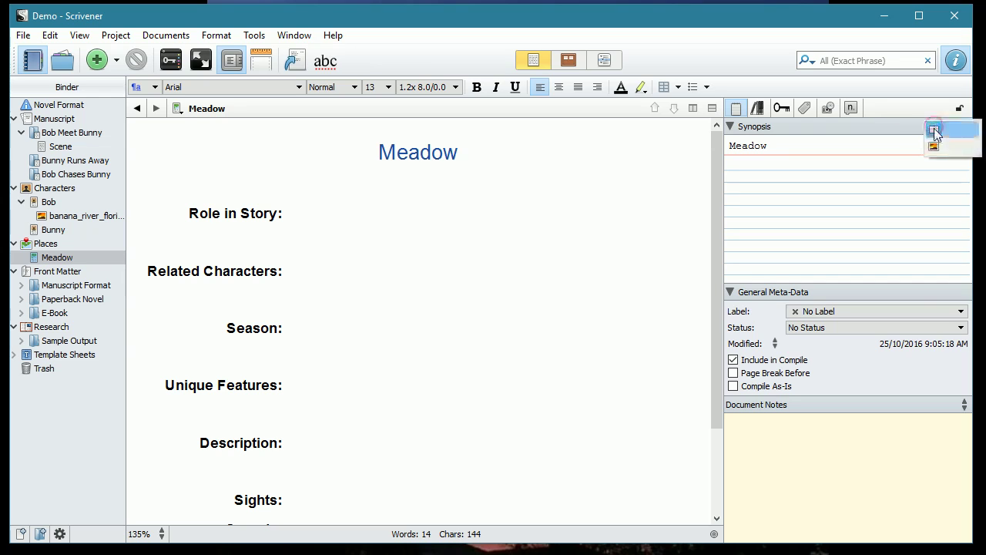
left_click(934, 146)
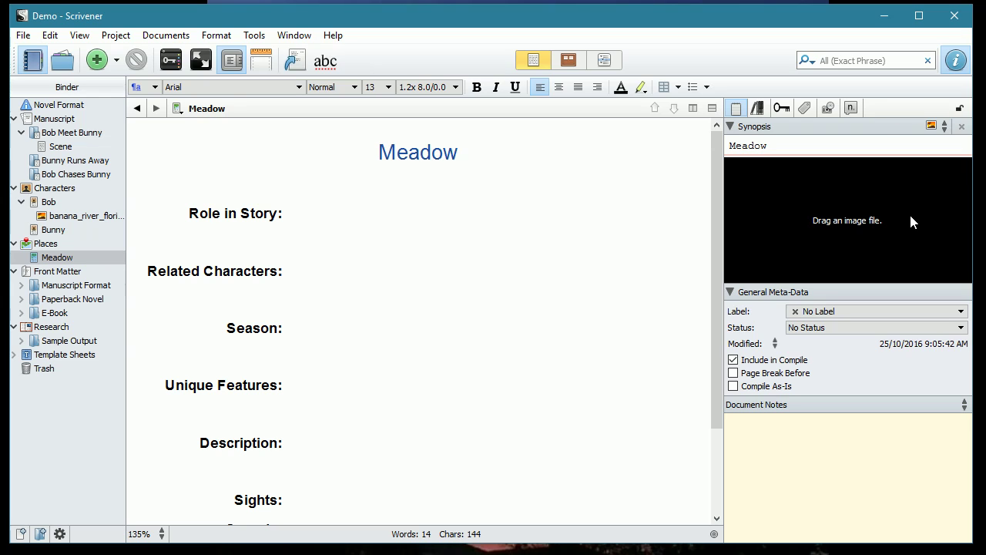
Compare Bunny's label with Meadow's, open the label settings for Meadow, and set the label list's custom title to "Setting".
left_click(46, 230)
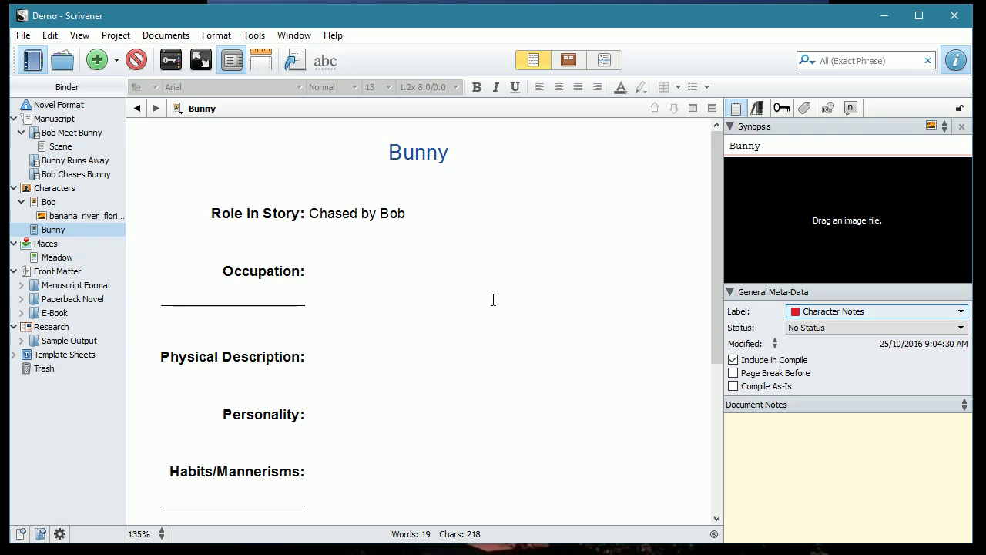
left_click(51, 258)
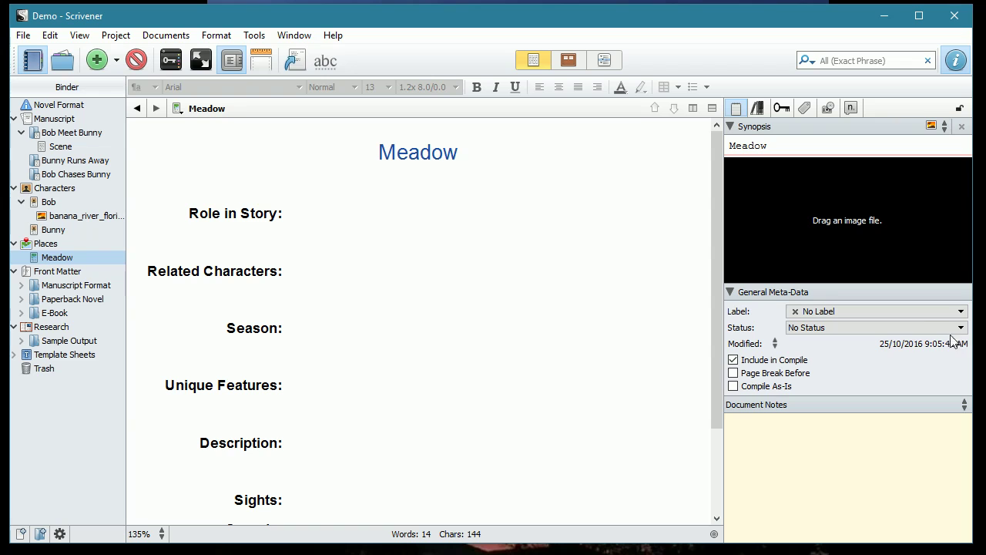
left_click(903, 310)
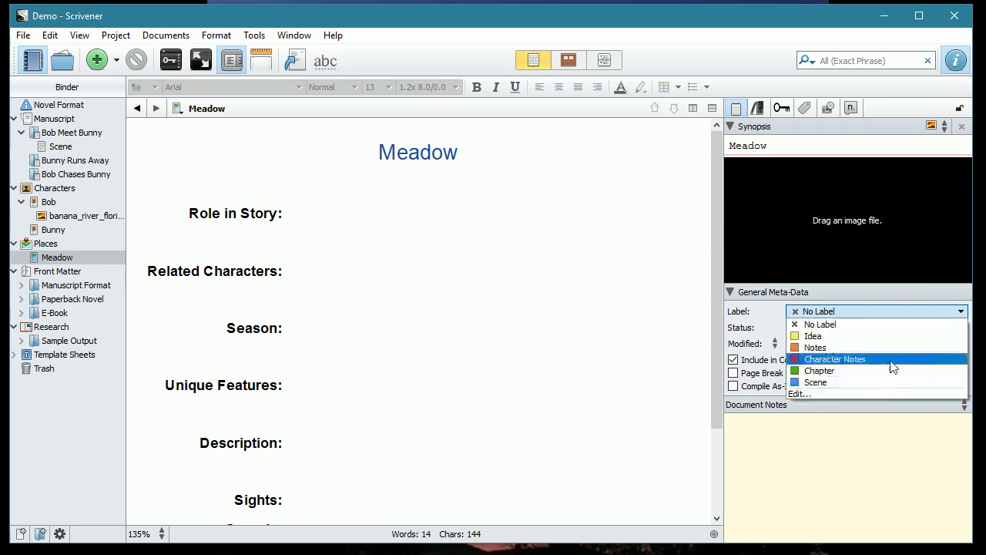
left_click(805, 395)
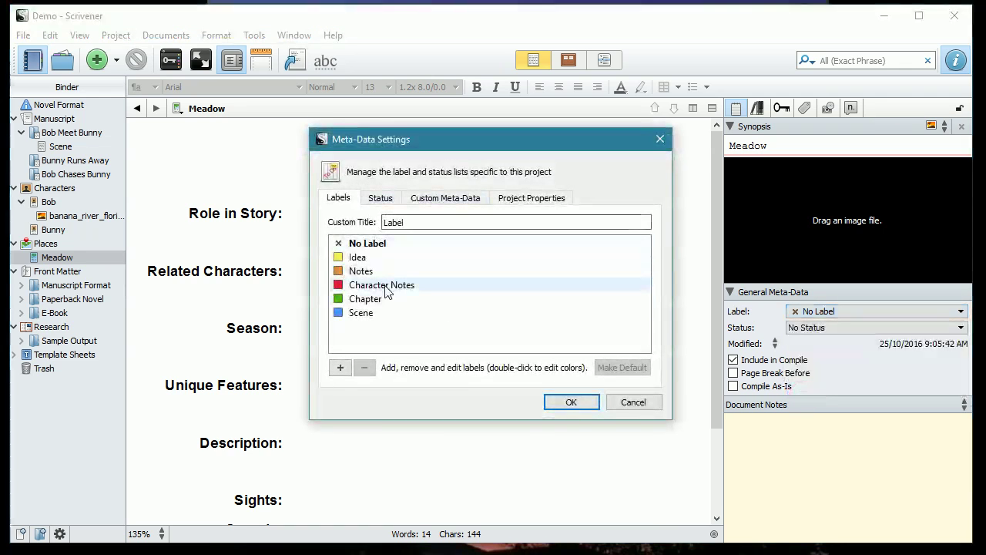
left_click_drag(418, 221, 320, 223)
type("Setting")
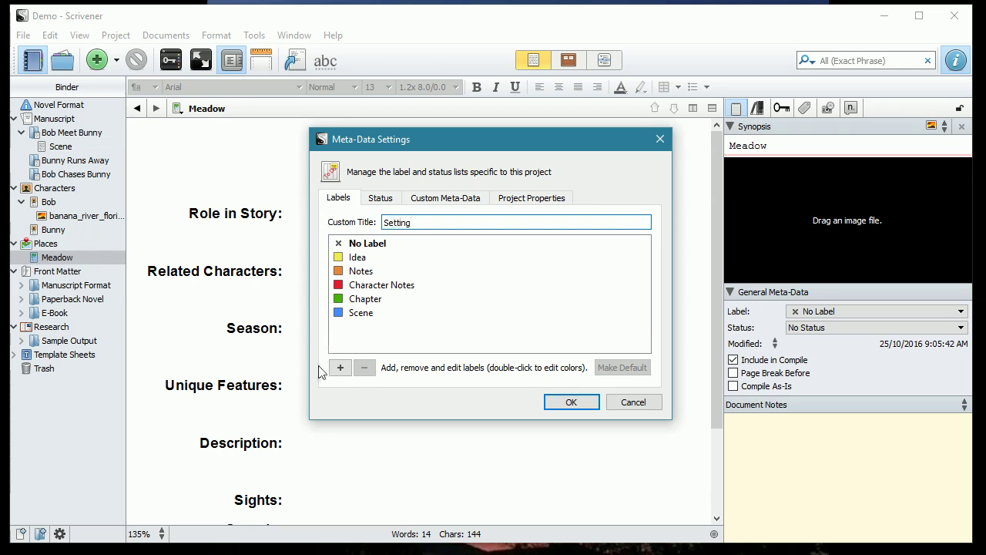
Add a label named "Setting" coloured light purple (RGB 170, 85, 255) and assign it to the Meadow document.
left_click(340, 367)
type("Setting")
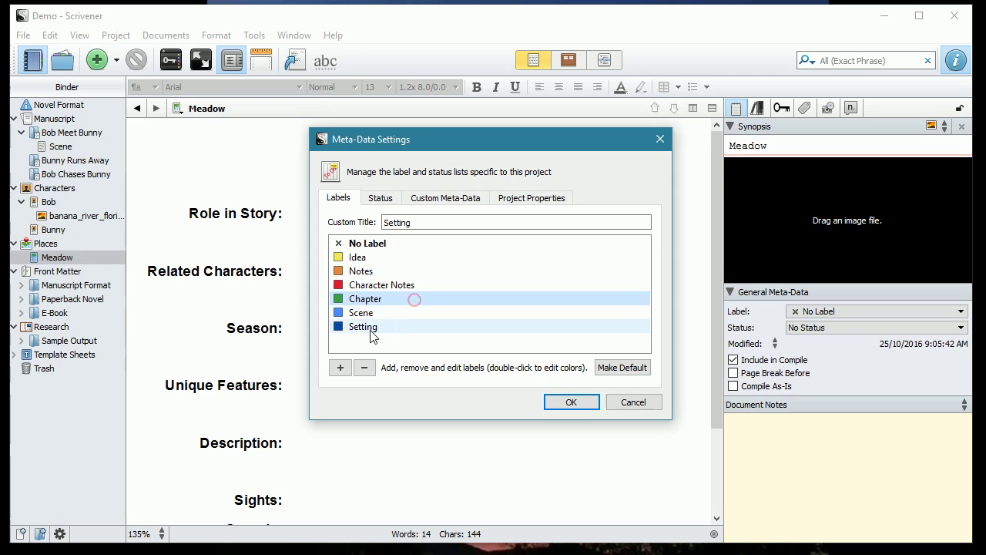
key("Return")
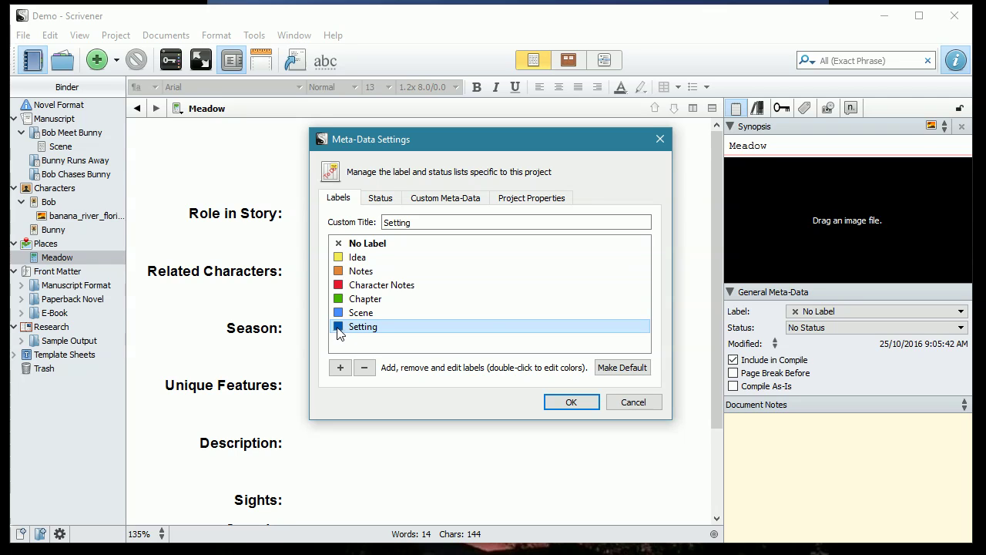
double_click(337, 328)
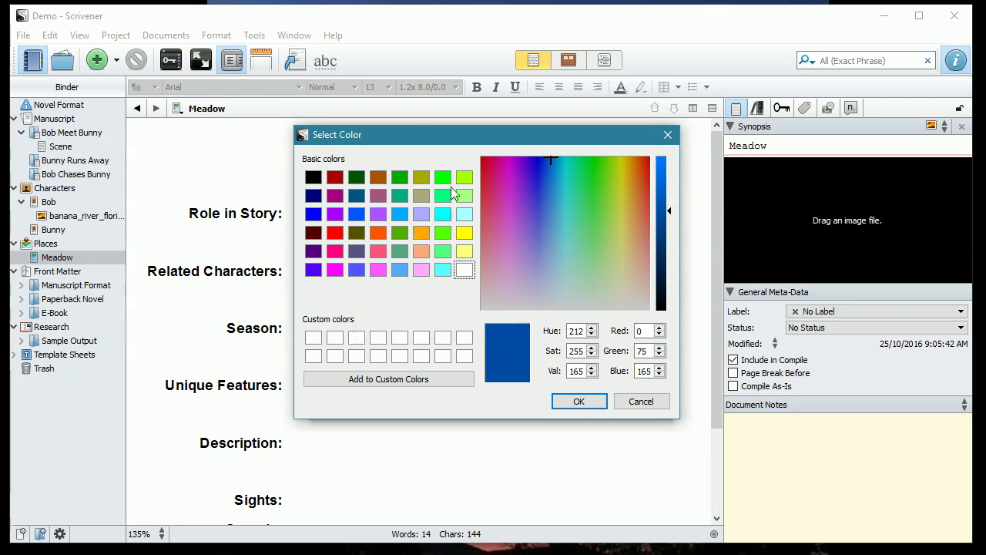
left_click_drag(406, 132, 536, 138)
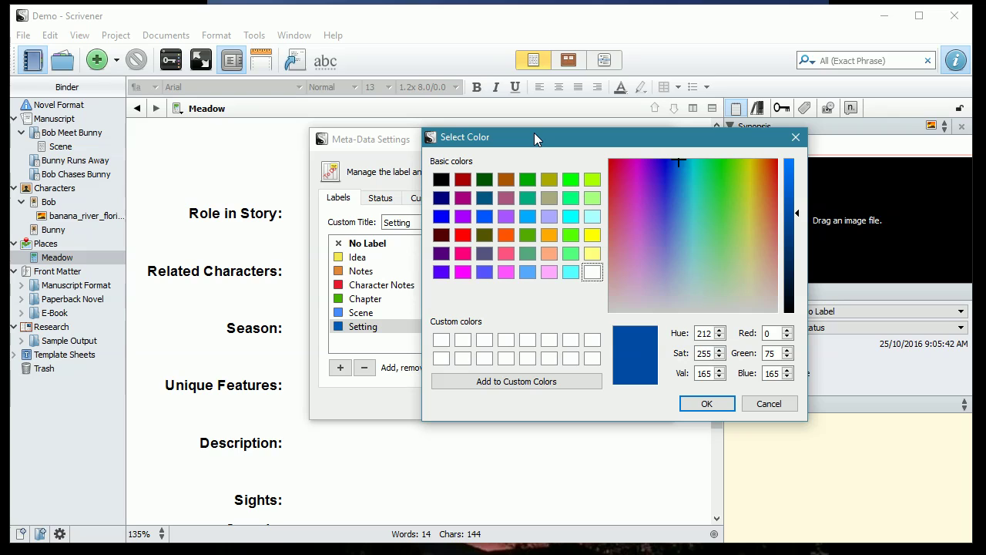
left_click(507, 219)
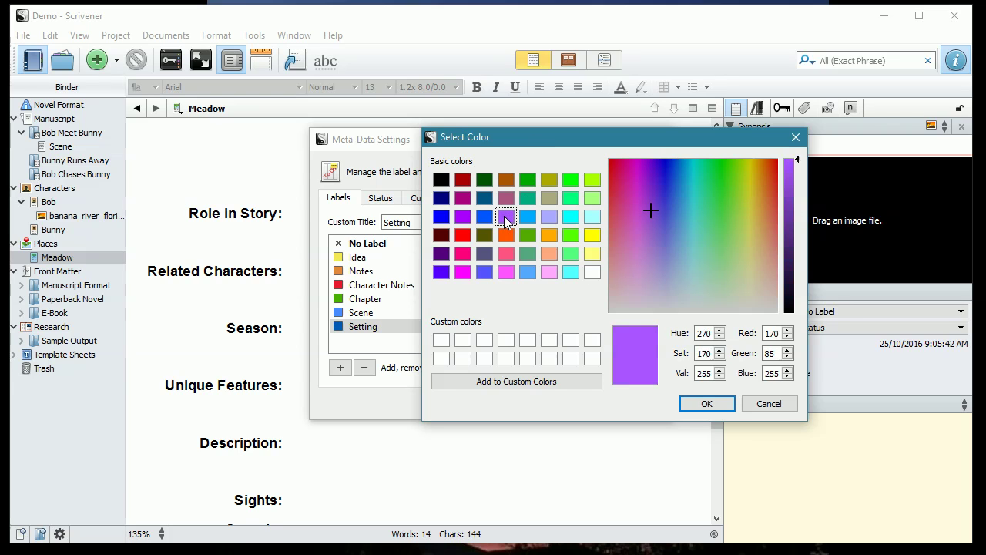
left_click(707, 404)
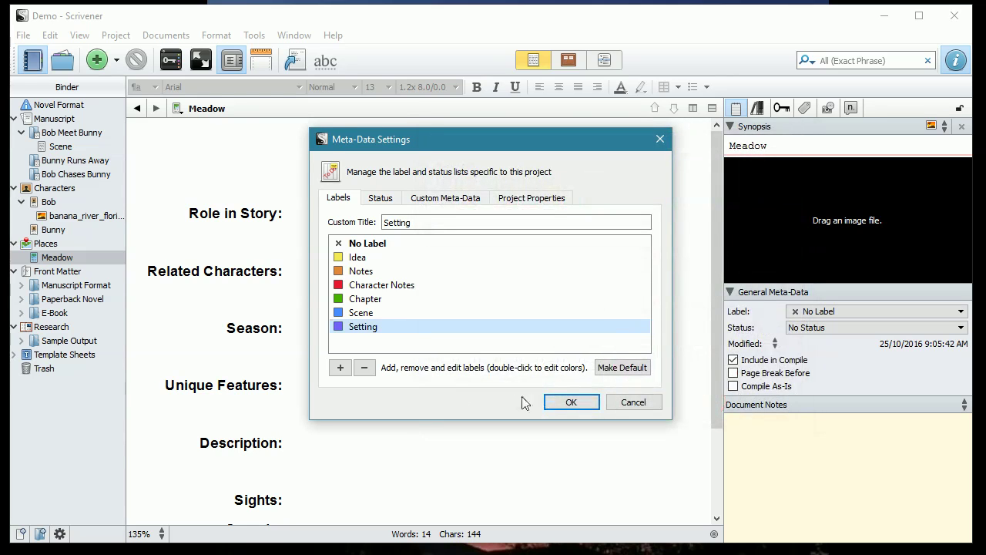
left_click(570, 402)
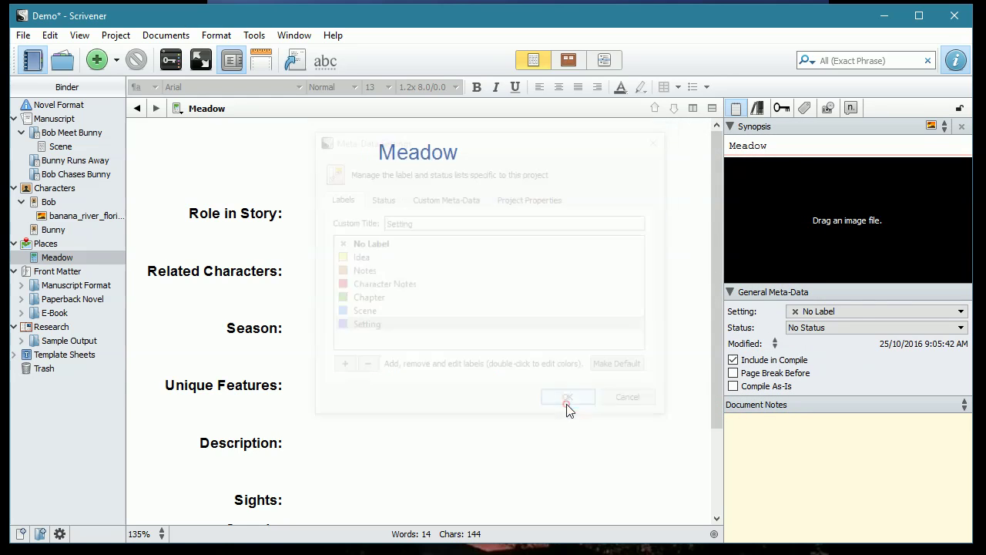
left_click(829, 311)
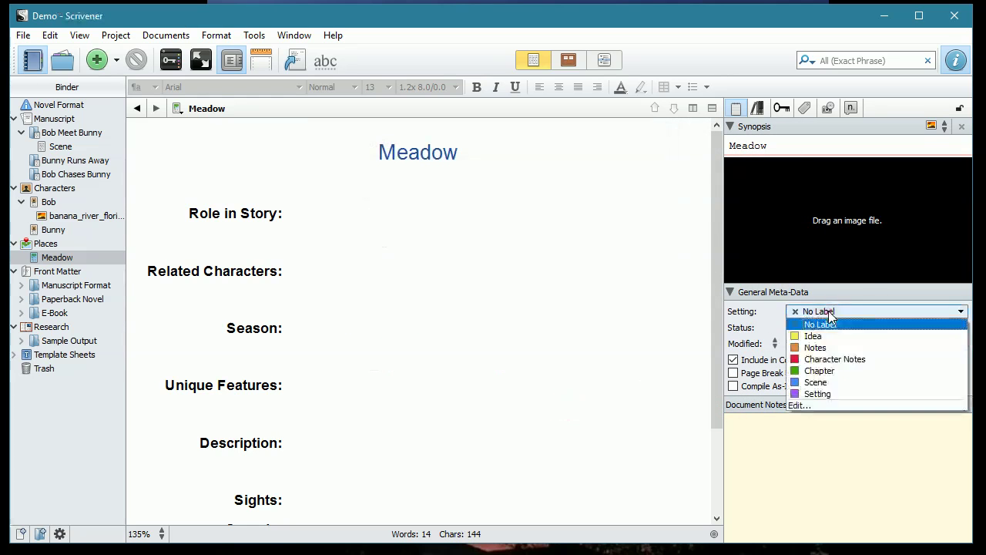
left_click(813, 393)
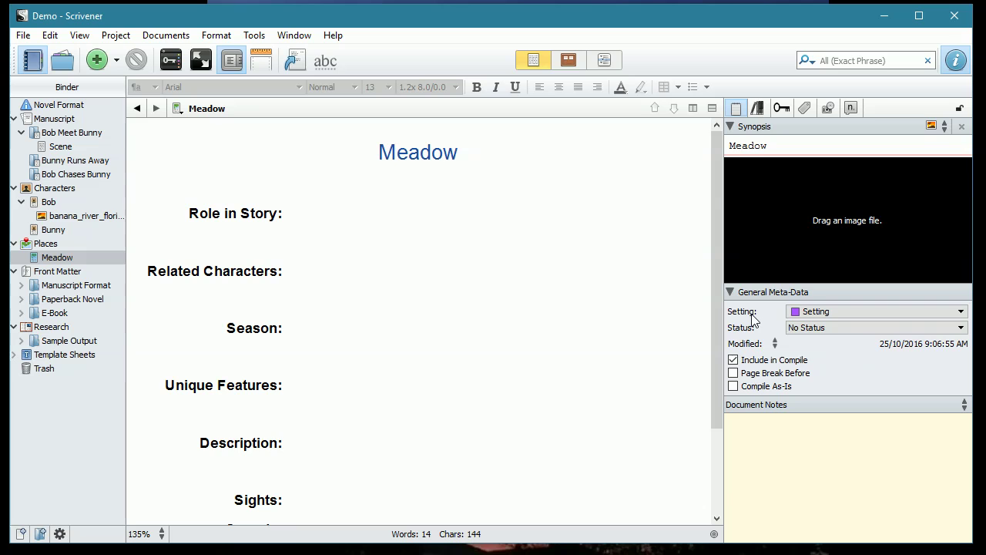
Set the label list's custom title to "Label" and check the date display options in Meadow's general metadata.
left_click(914, 311)
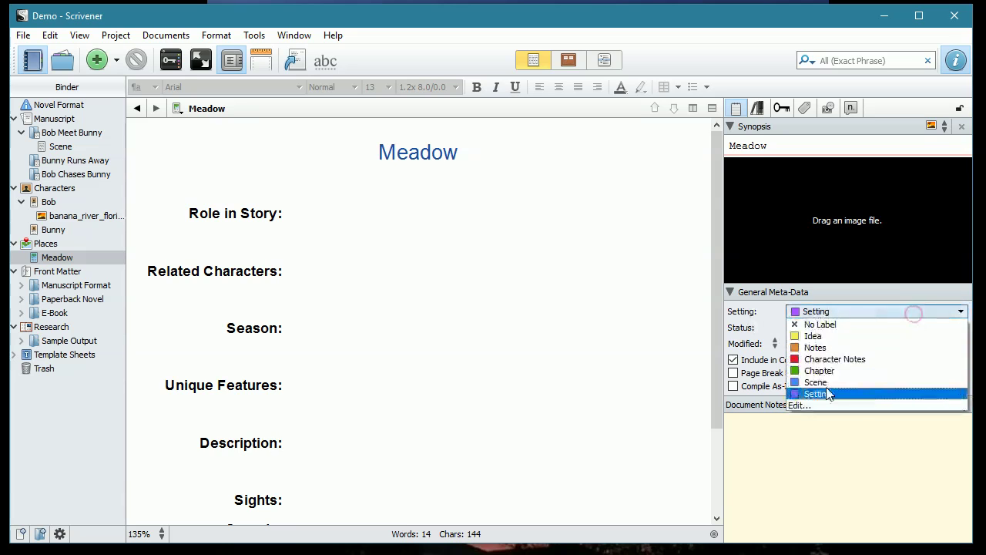
left_click(799, 405)
left_click_drag(416, 219, 358, 223)
type("Label")
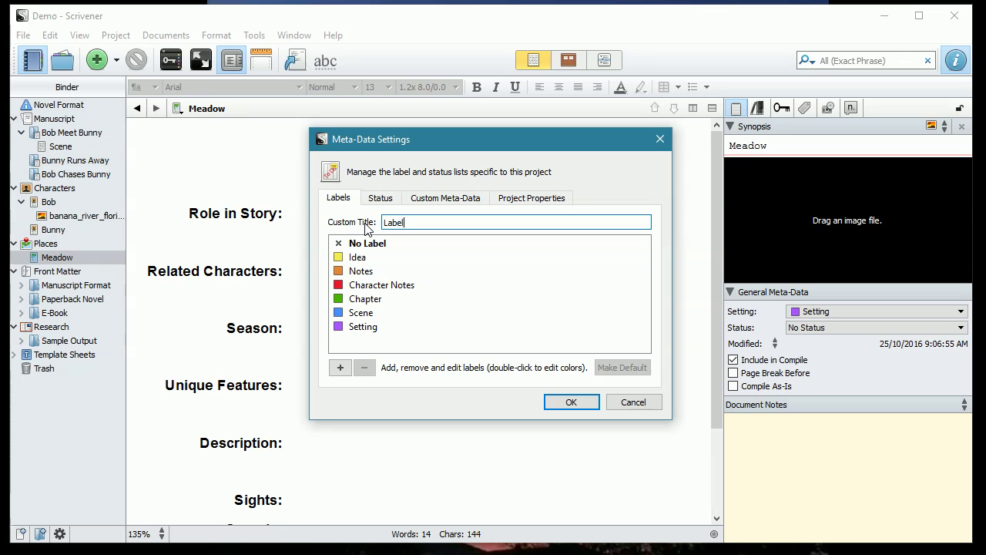
left_click(571, 403)
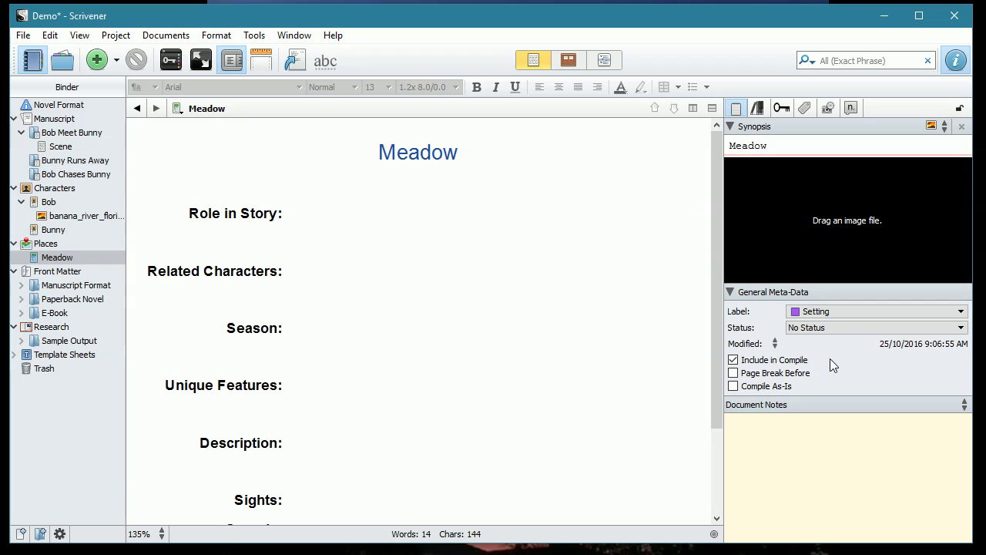
left_click(775, 344)
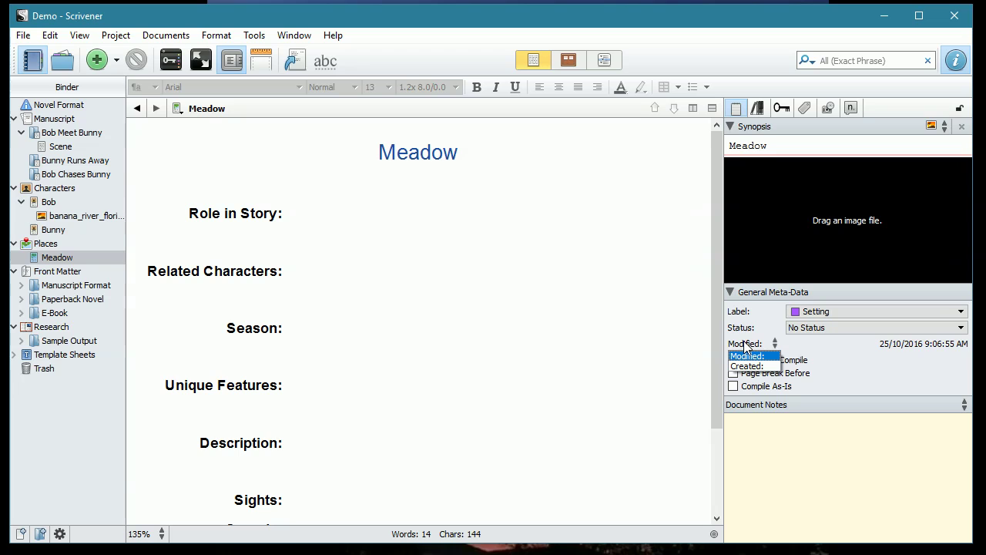
left_click(843, 347)
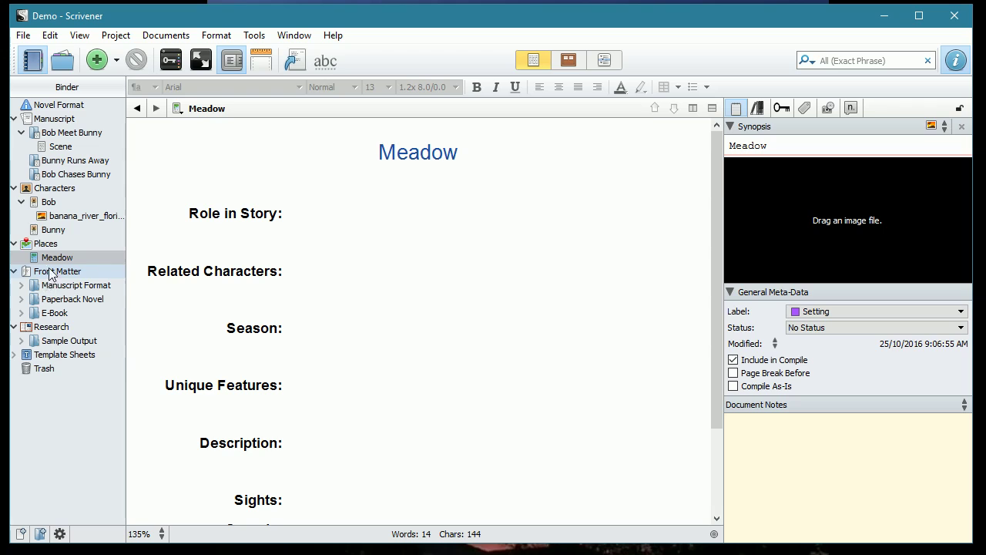
Expand the E-Book folder in Front Matter and look over its Cover image from top to bottom.
left_click(21, 313)
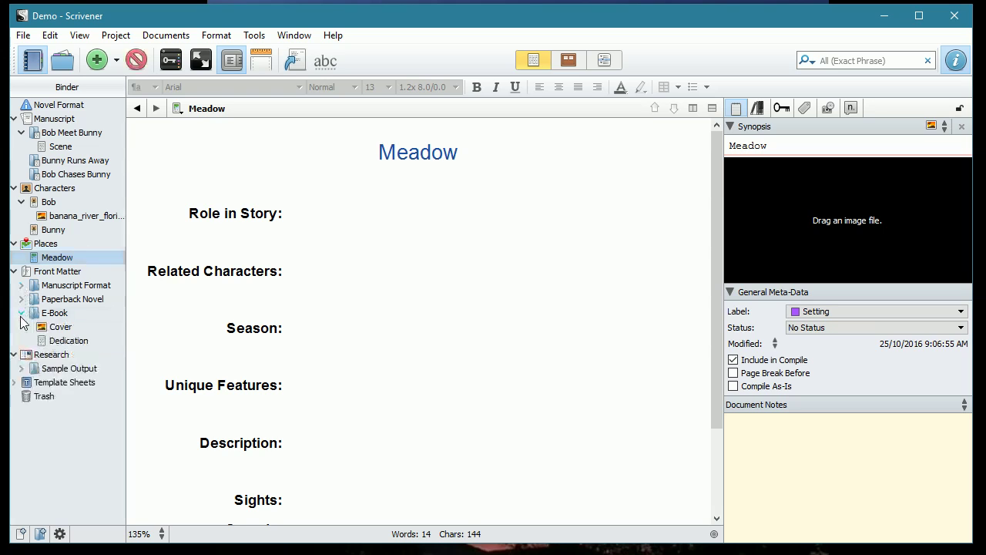
left_click(57, 328)
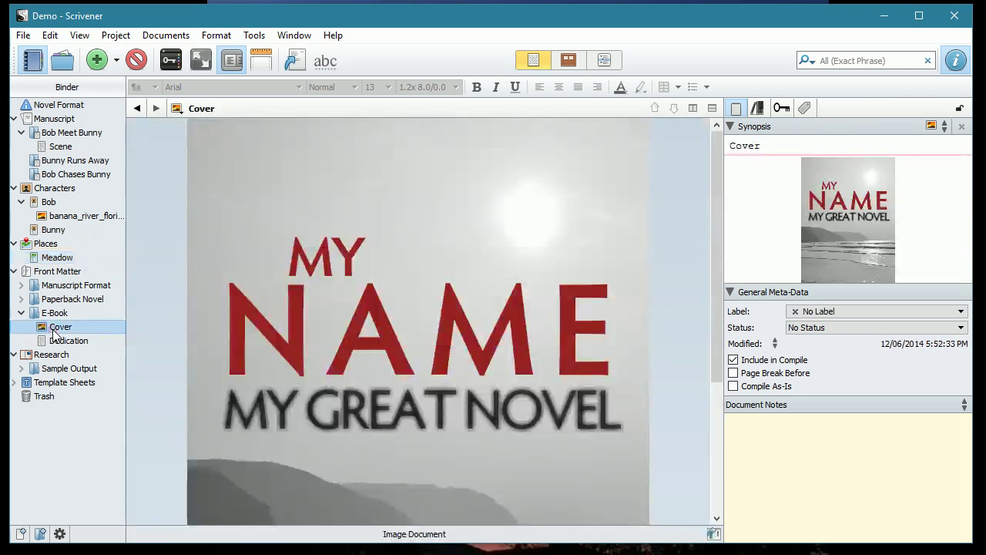
scroll(393, 336, "down", 5)
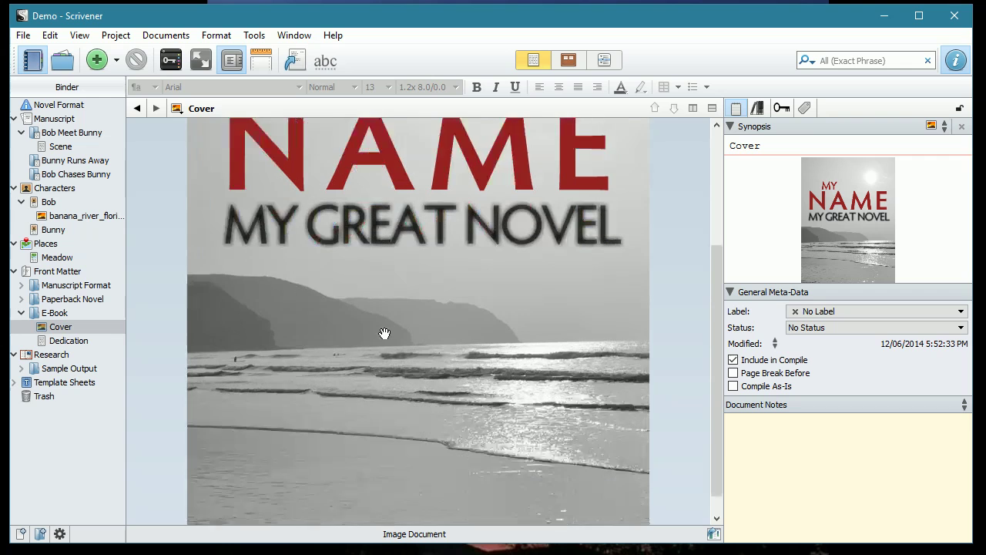
scroll(383, 333, "up", 5)
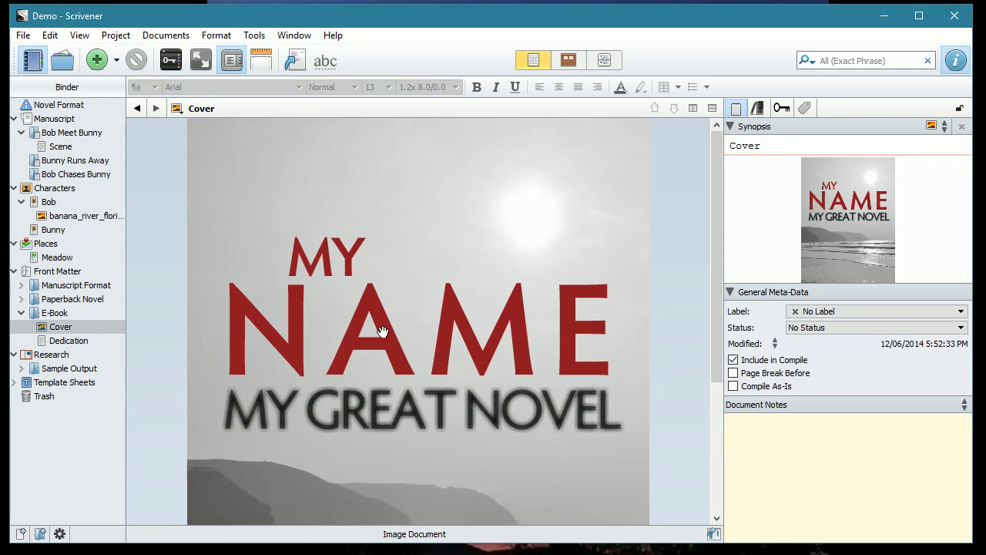
scroll(382, 331, "down", 5)
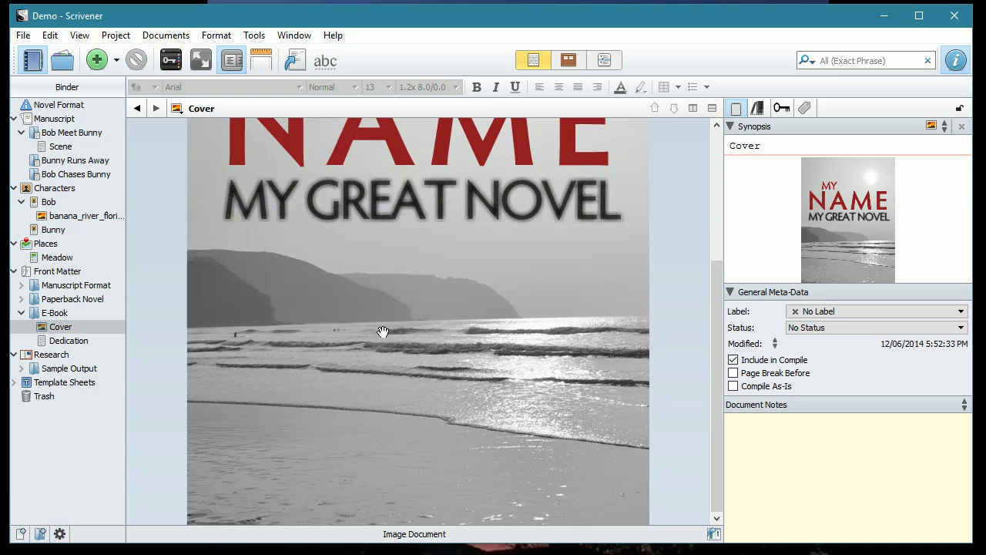
scroll(378, 326, "up", 5)
scroll(383, 295, "down", 5)
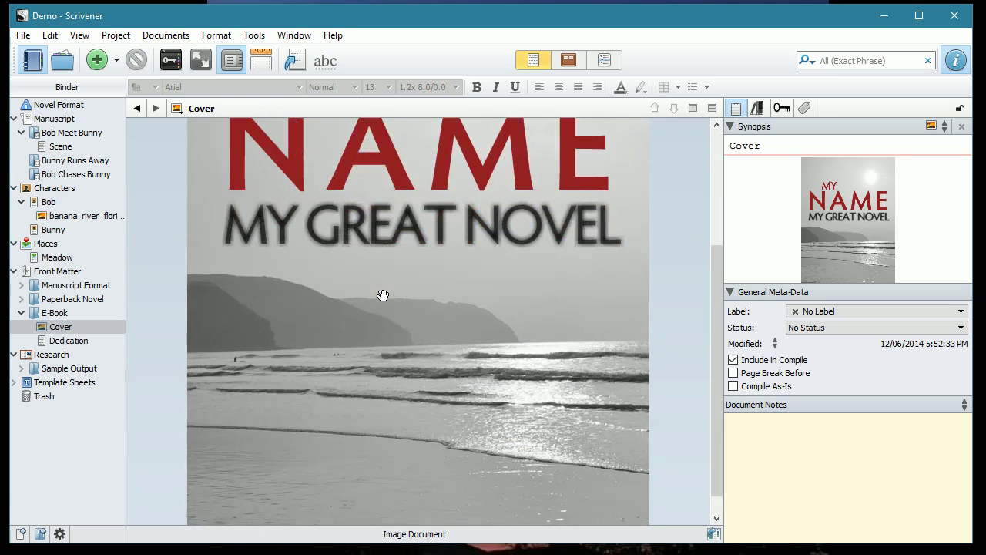
left_click(64, 328)
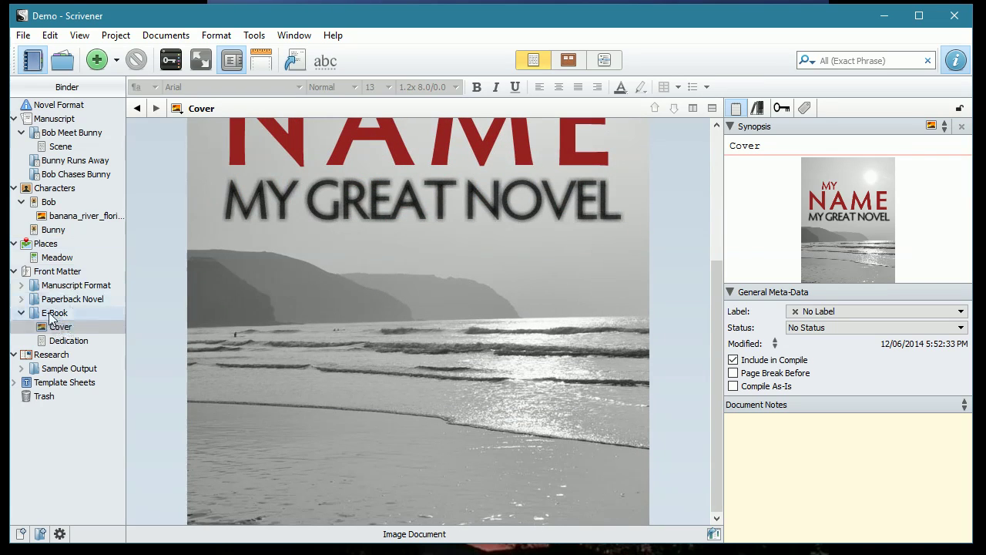
Open the Title Page in the Manuscript Format folder and add an empty line below "by <$fullname>".
left_click_drag(58, 327, 20, 286)
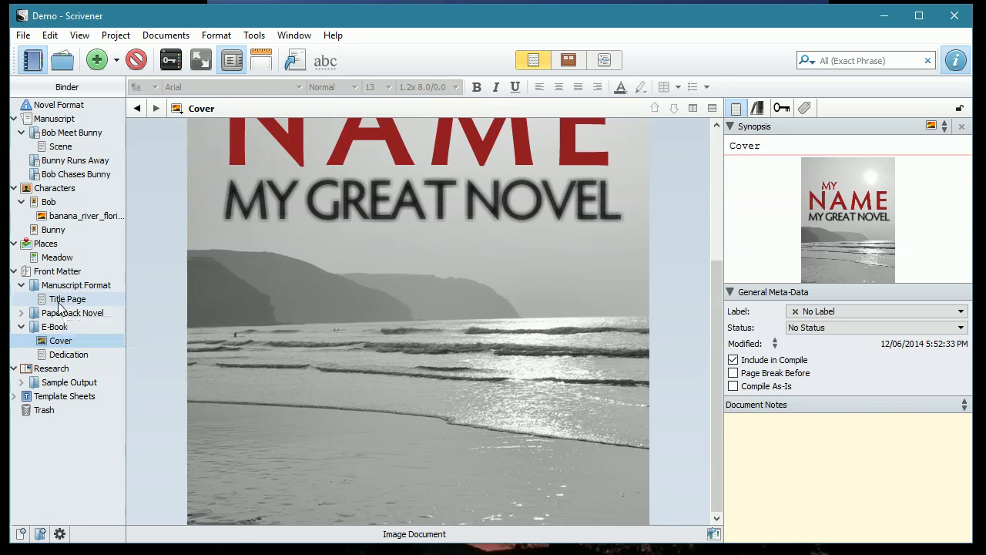
left_click(59, 306)
left_click(511, 266)
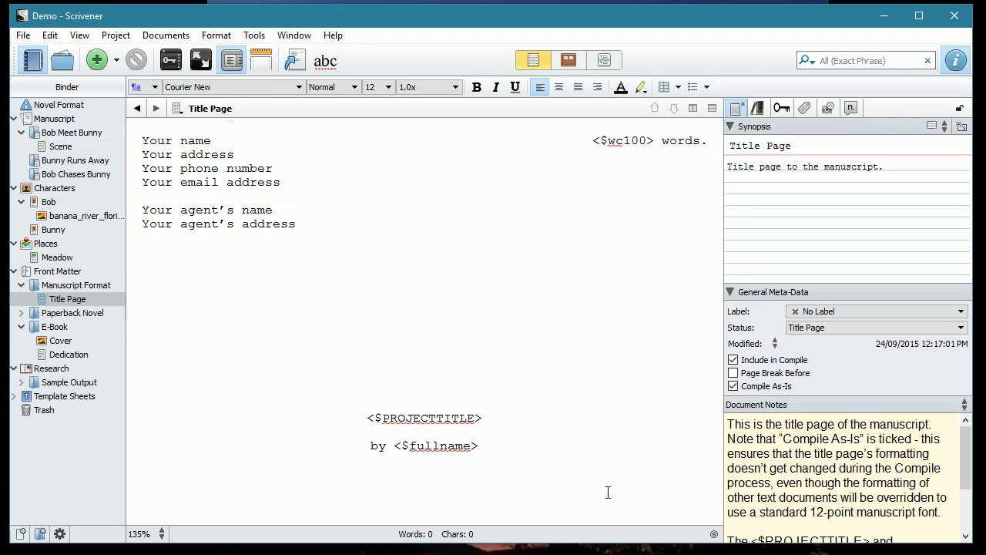
left_click(449, 483)
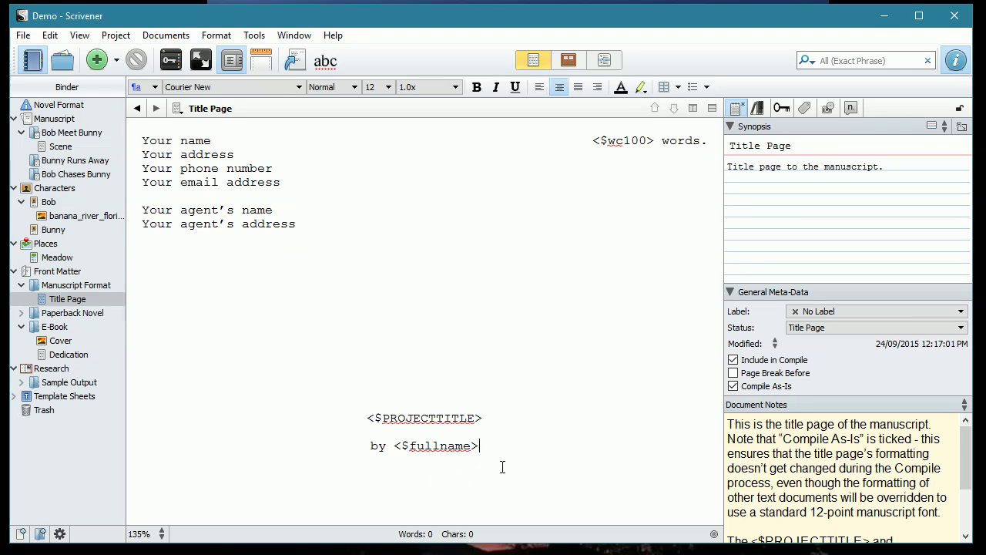
key("Return")
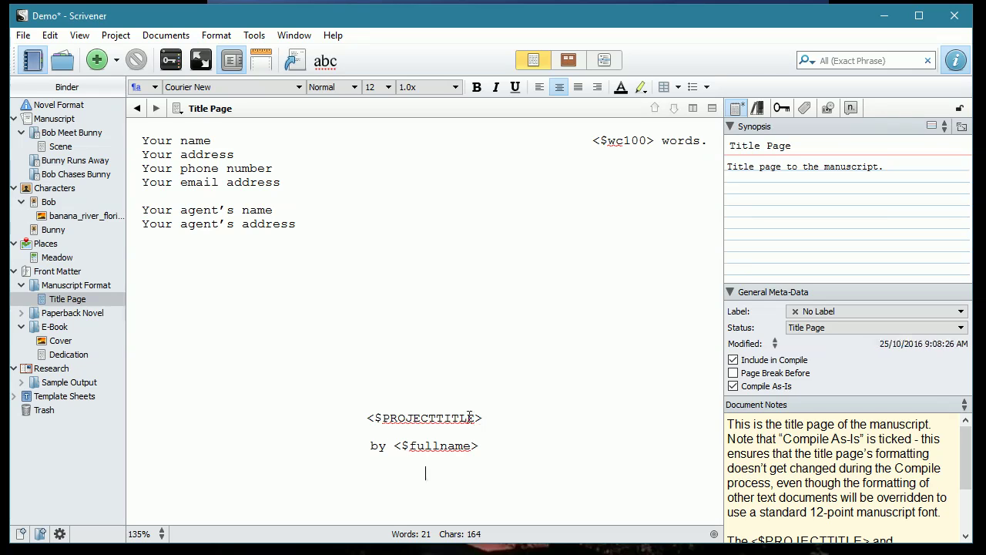
Insert the image cave_curve_light_line_pattern_ray_rock_stone_up_597753.jpg on the empty line of the Title Page and look it over.
right_click(416, 472)
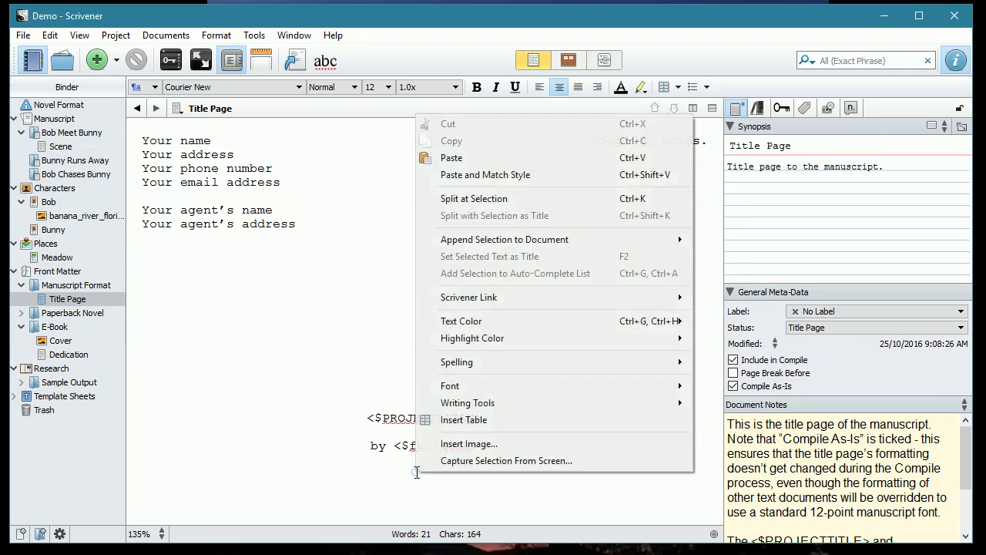
left_click(450, 445)
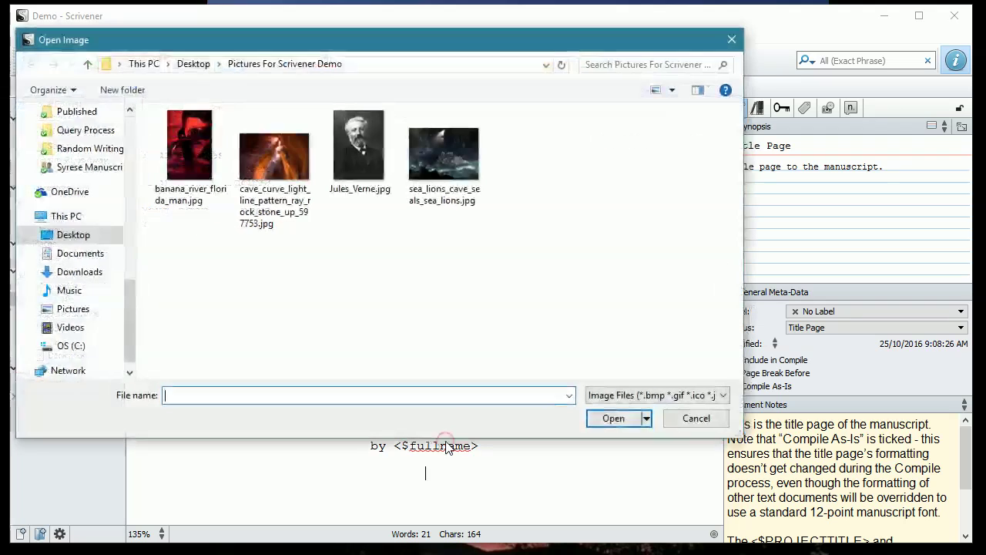
left_click(271, 161)
left_click(624, 421)
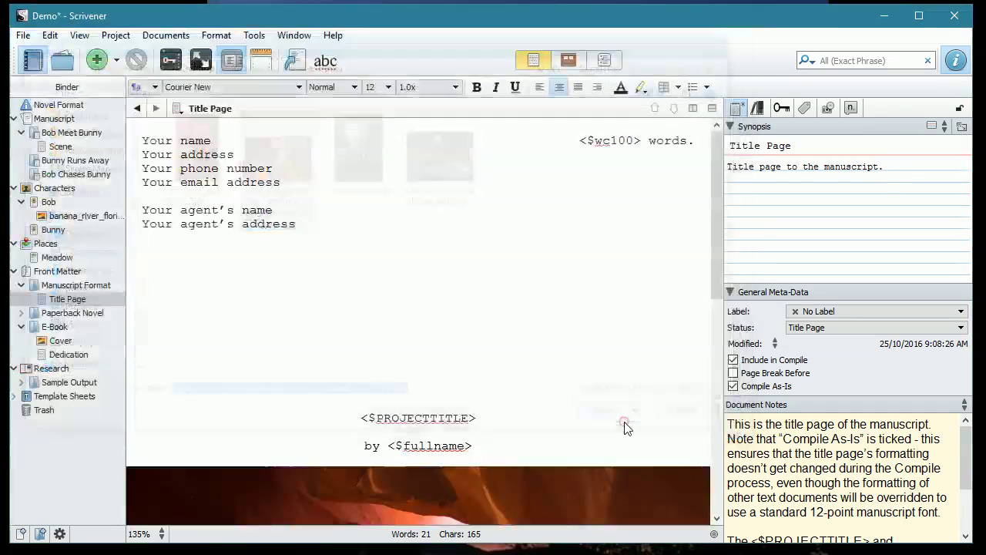
scroll(558, 403, "down", 10)
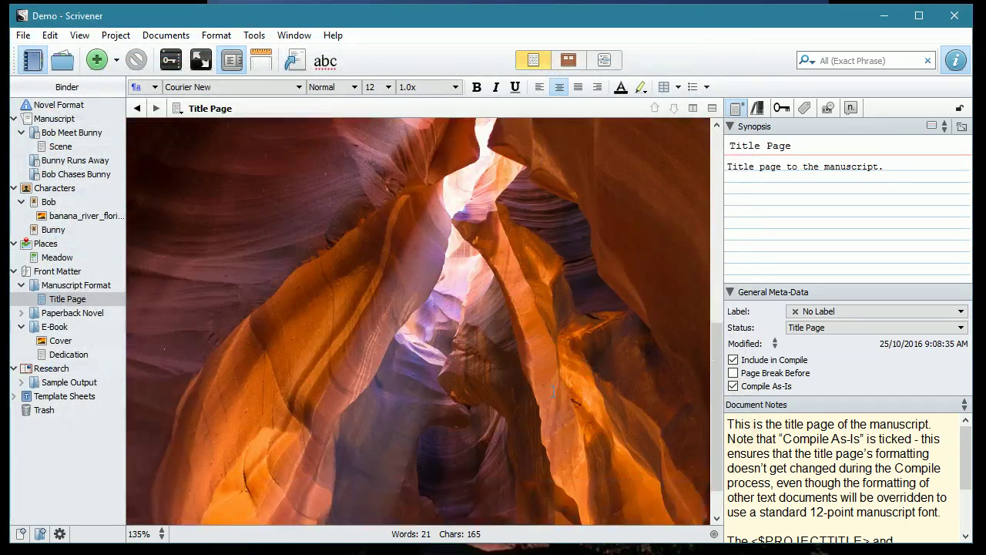
scroll(553, 391, "up", 8)
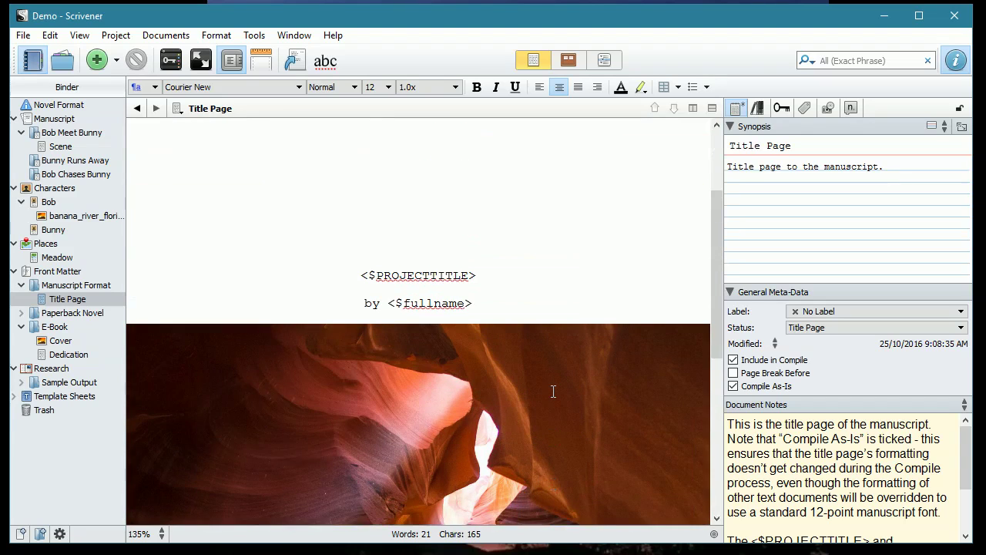
Add an empty line between "by <$fullname>" and the cave image on the Title Page.
scroll(553, 391, "down", 5)
scroll(553, 391, "down", 2)
scroll(553, 391, "up", 6)
left_click(477, 303)
key("Return")
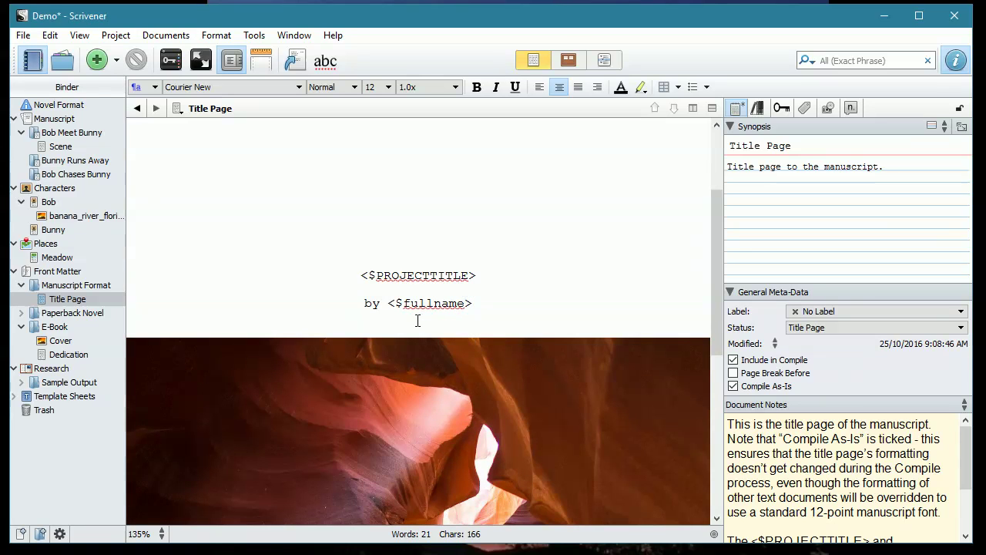
Look up the Insert Image command among the Title Page's editing options without inserting anything.
right_click(415, 318)
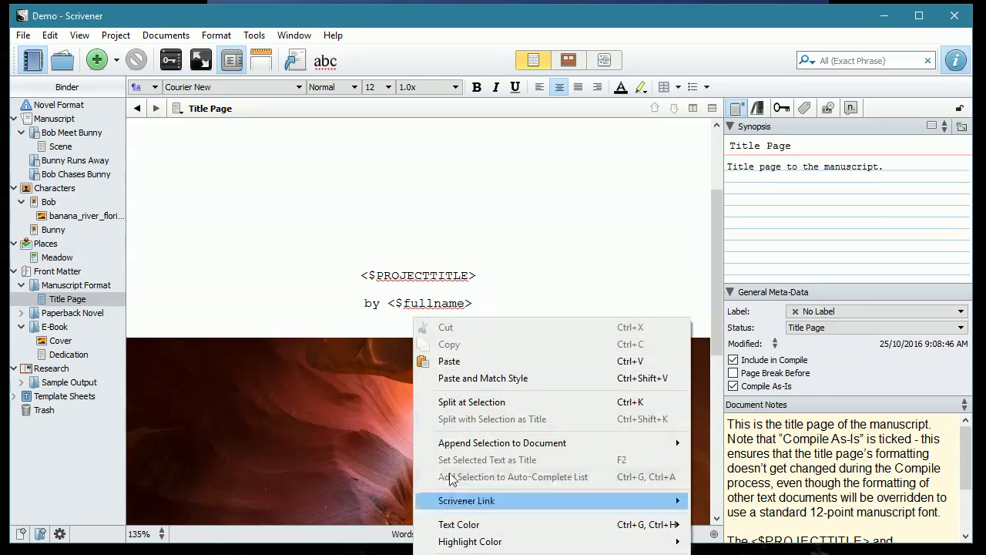
right_click(400, 200)
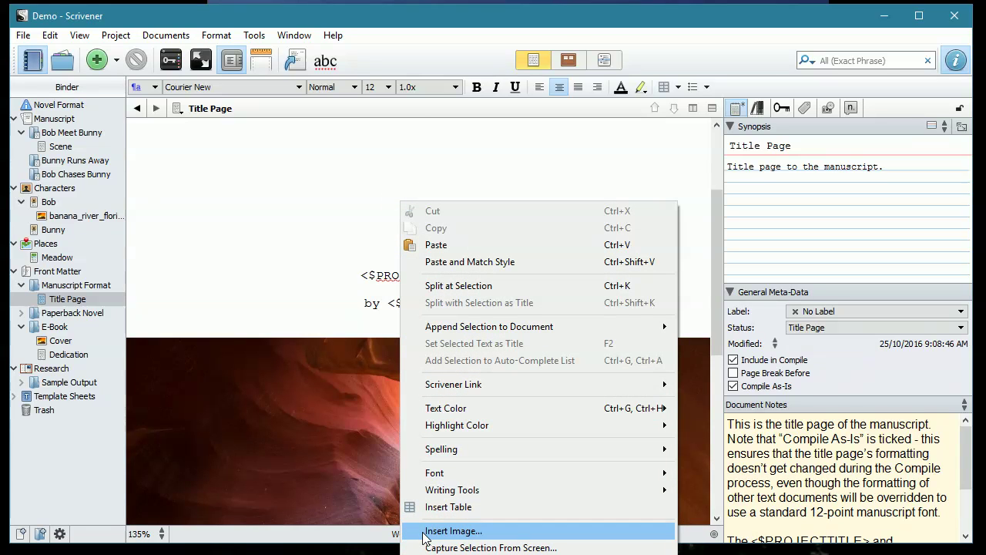
left_click(385, 322)
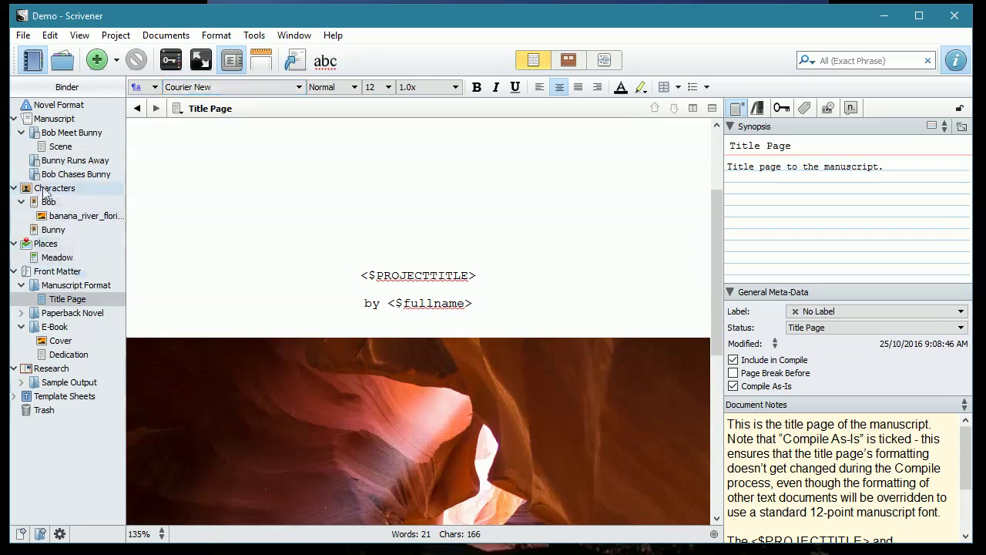
Review the text of the Manuscript chapters Bob Meet Bunny, Bunny Runs Away and Bob Chases Bunny.
left_click(48, 134)
left_click(48, 133)
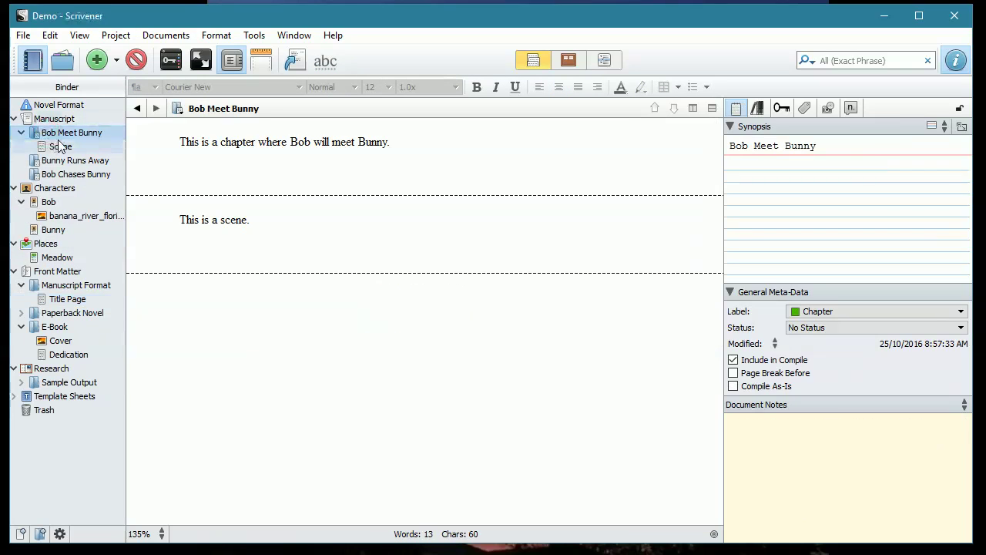
left_click(63, 160)
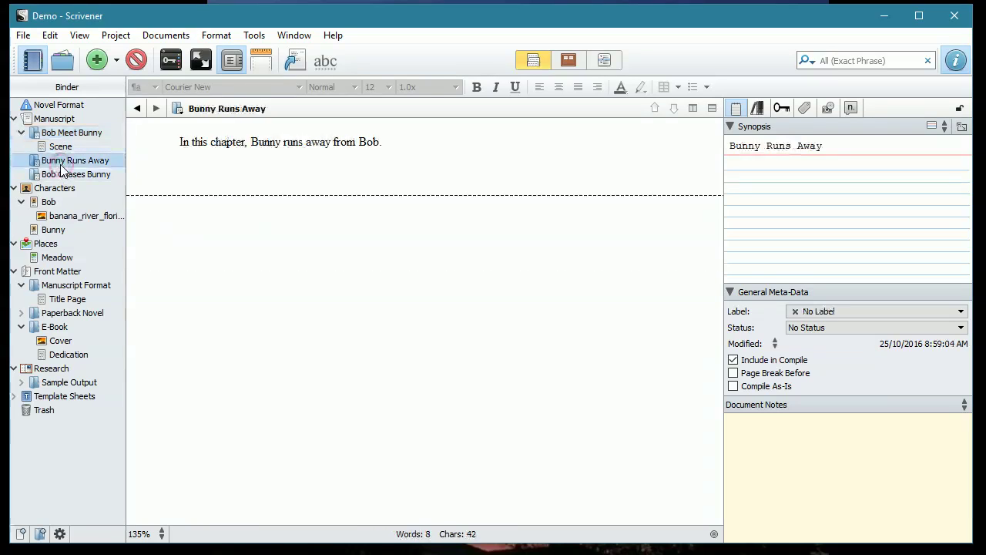
left_click(61, 176)
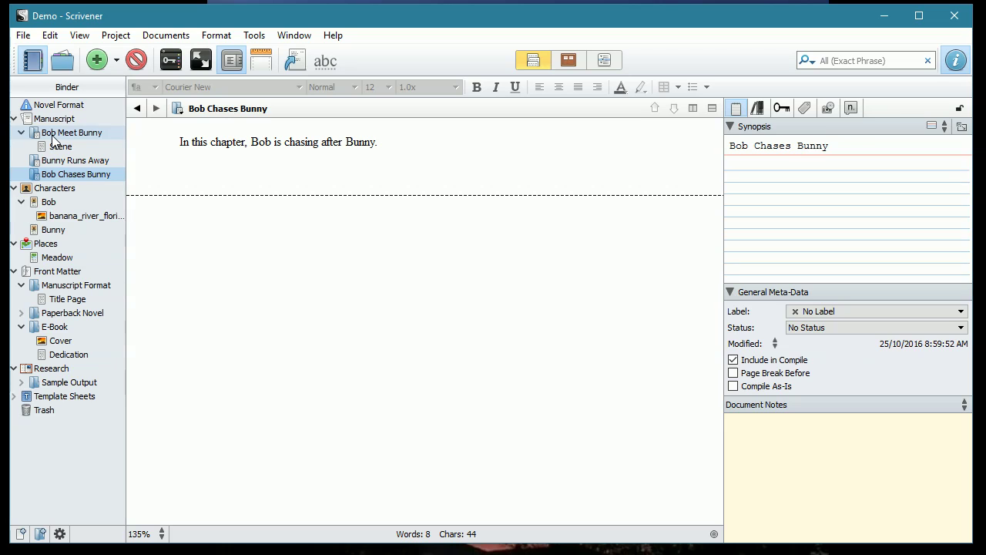
Open the Compile settings with all options expanded and set the added front matter to the Manuscript Format folder.
left_click(299, 69)
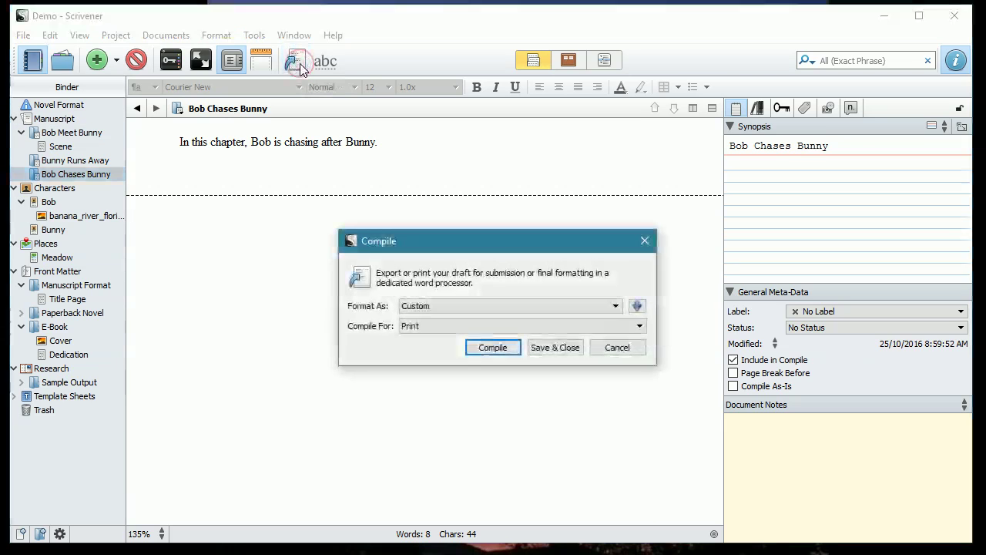
left_click_drag(480, 242, 410, 90)
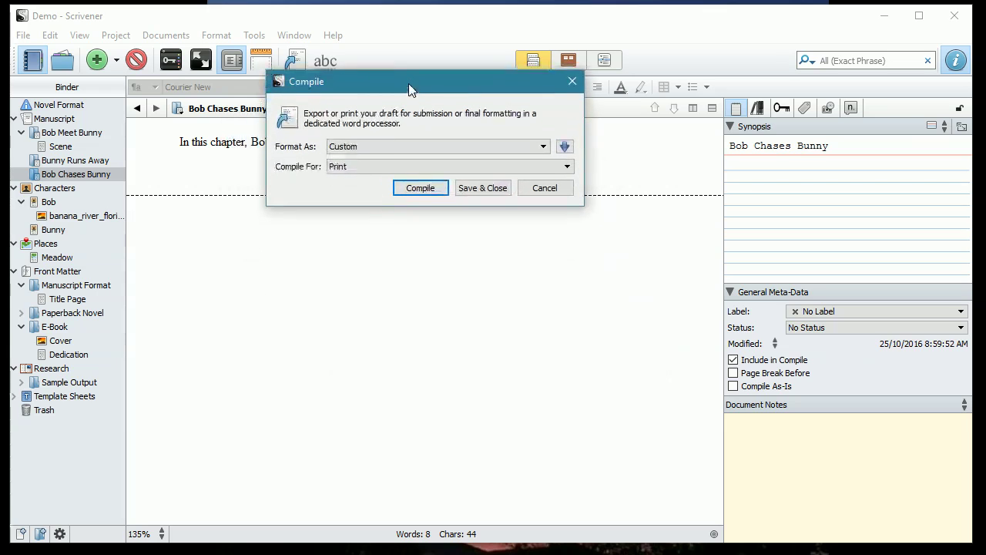
left_click(566, 147)
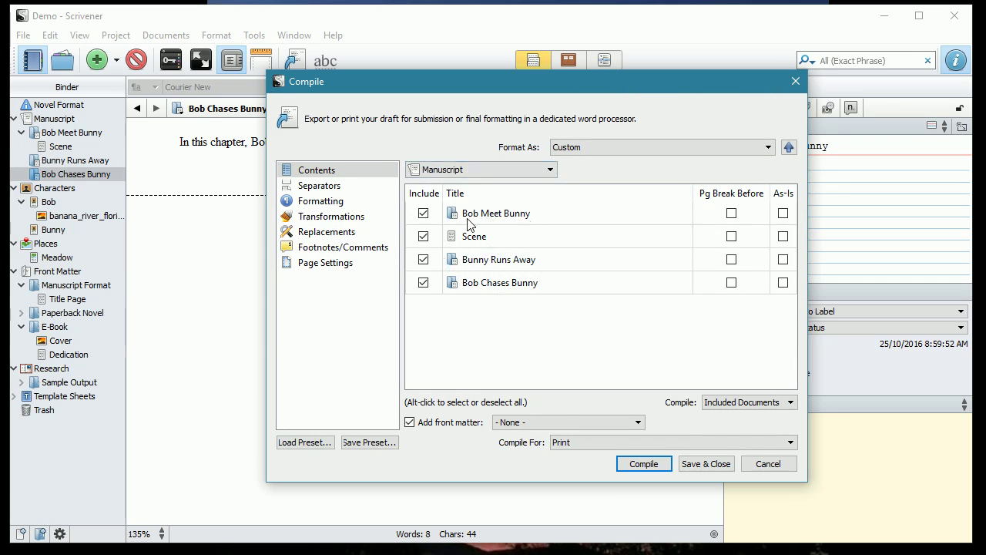
left_click(535, 424)
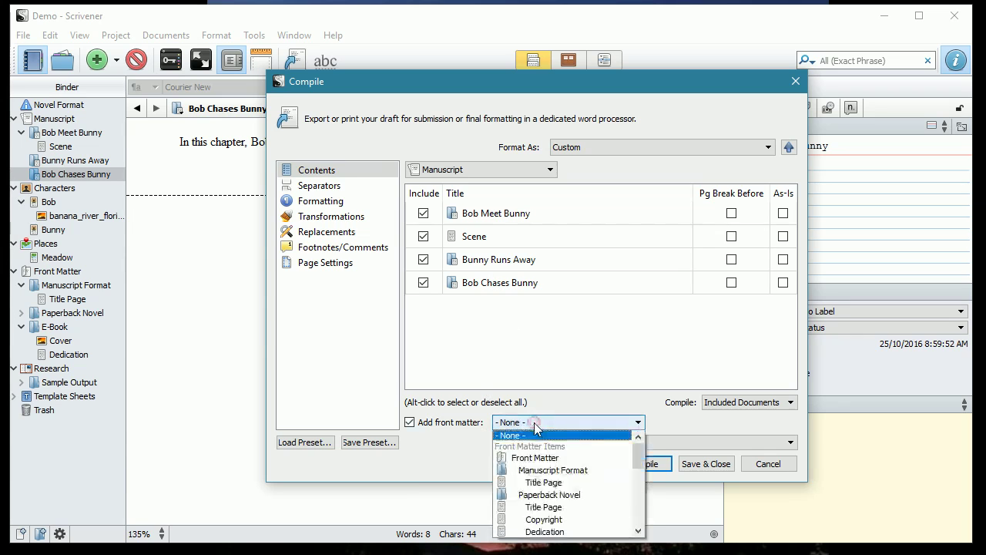
left_click(533, 471)
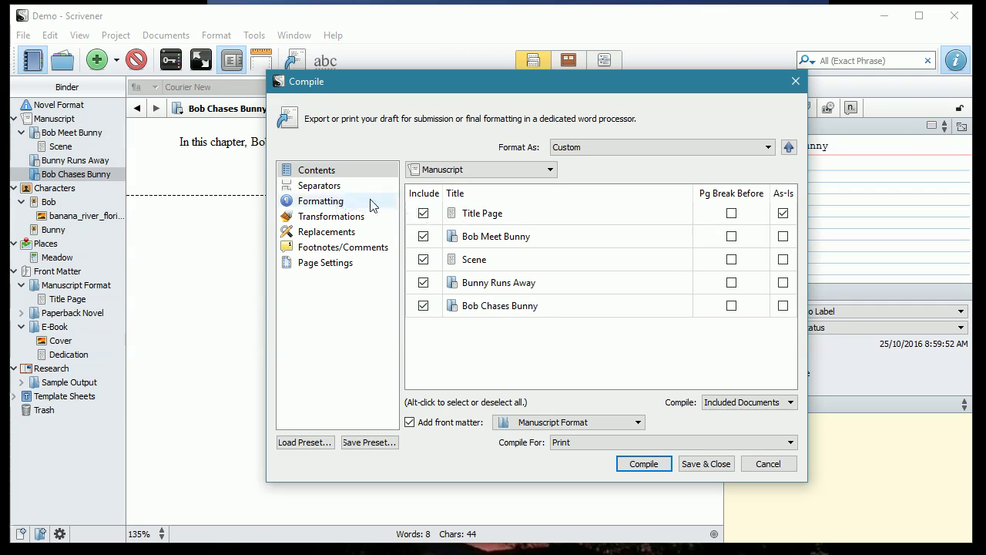
Include Text for the Level 1+ folders in the compile formatting and check the Level 2+ document formatting.
left_click(314, 204)
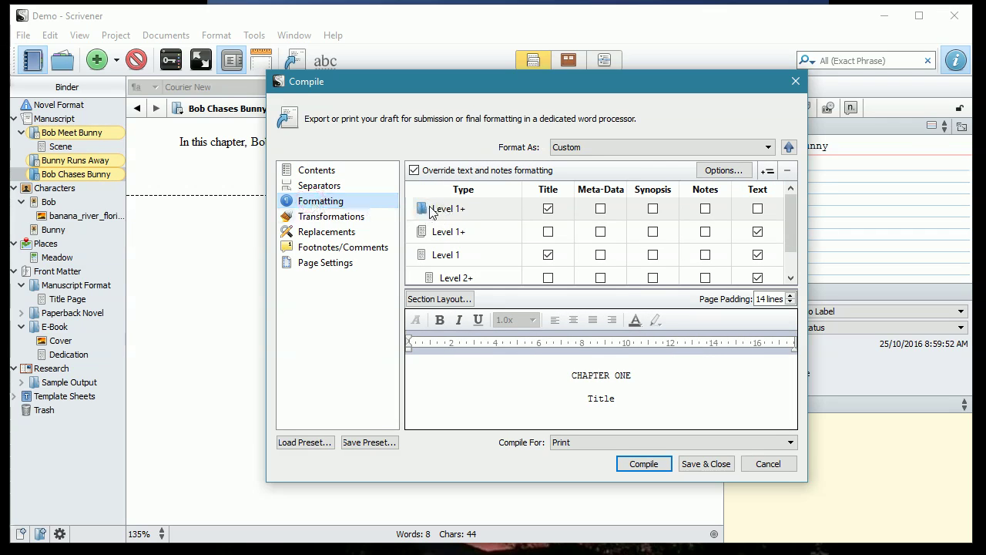
left_click(759, 210)
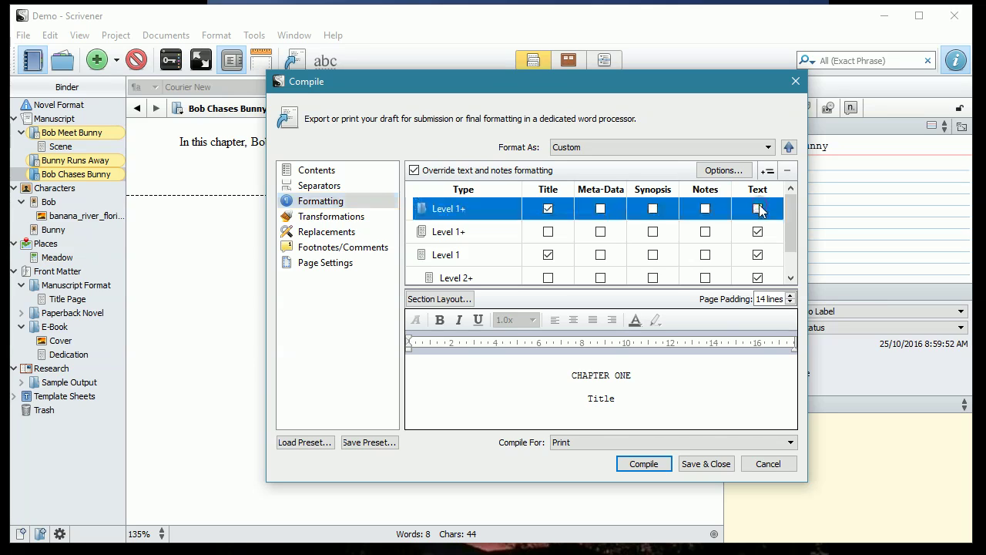
left_click(759, 208)
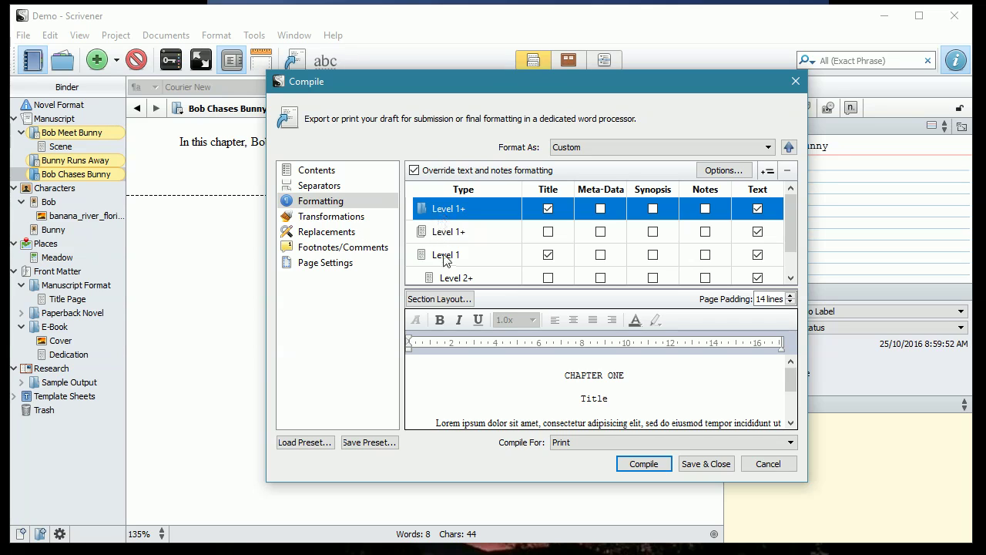
left_click(454, 280)
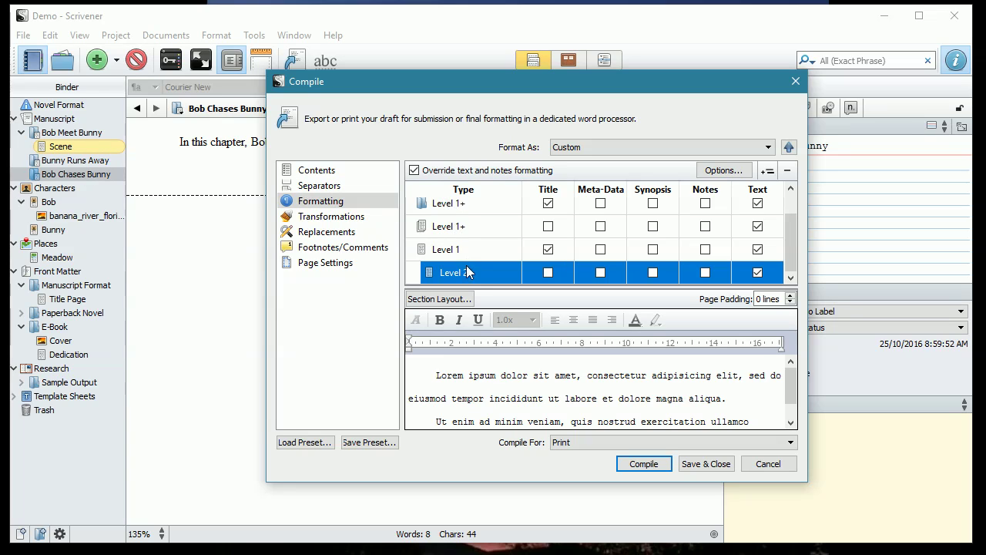
left_click(449, 207)
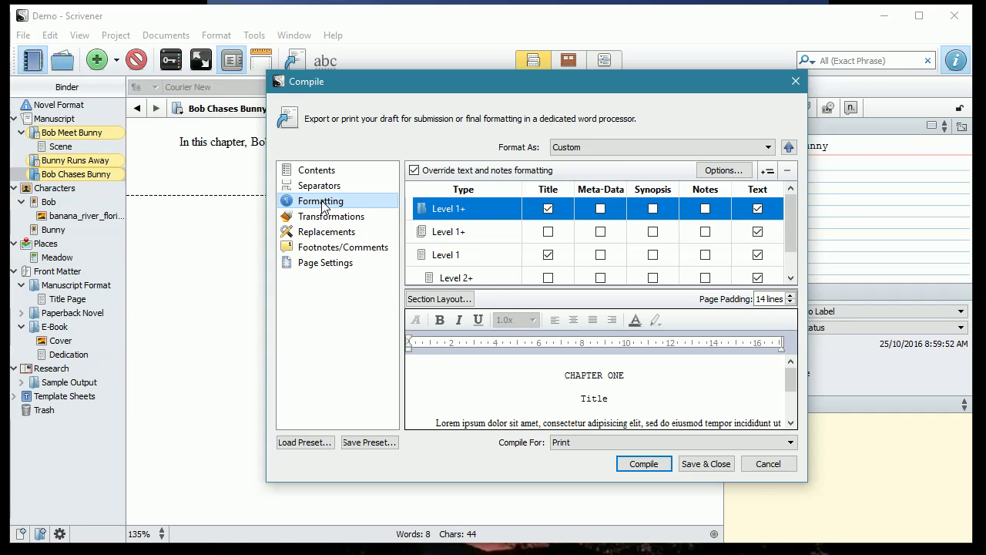
Compile the manuscript as a Word Document (.doc) and save it on the Desktop as Fluffy Bunny.
left_click(567, 442)
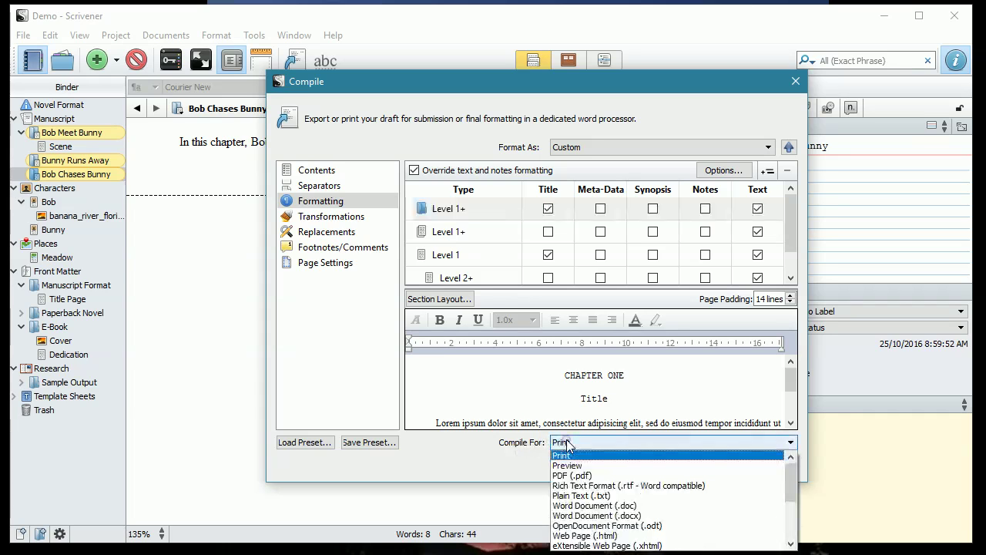
left_click(591, 505)
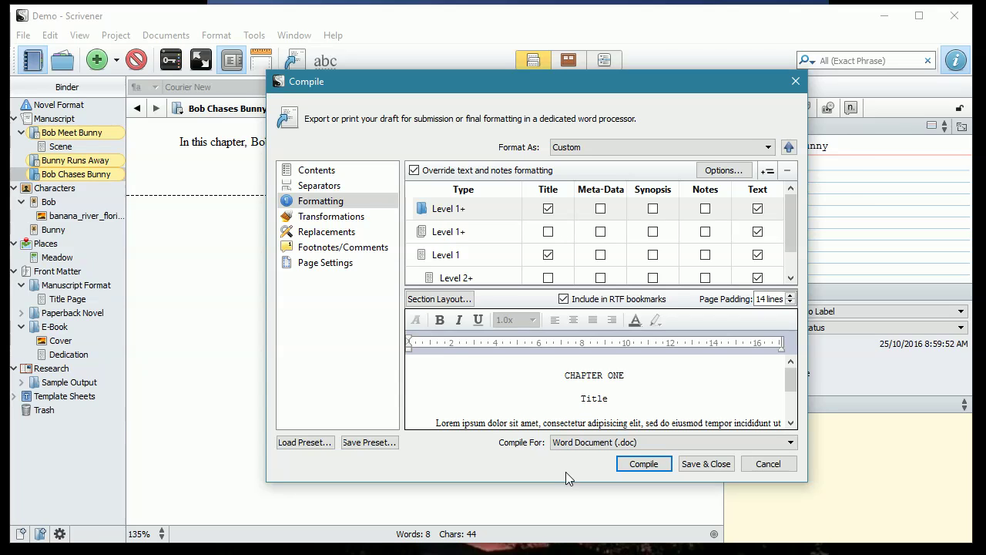
left_click(645, 464)
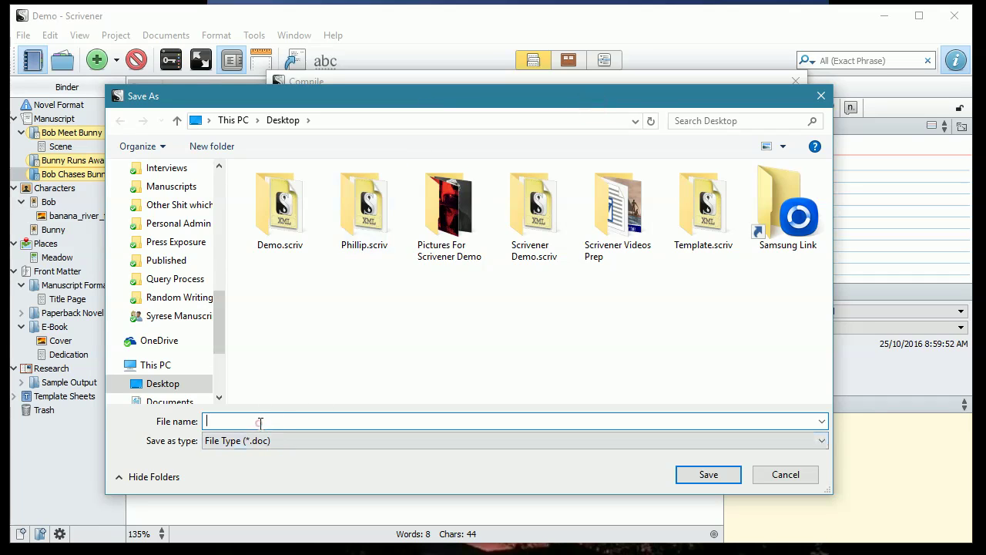
type("Fluffy Bunny")
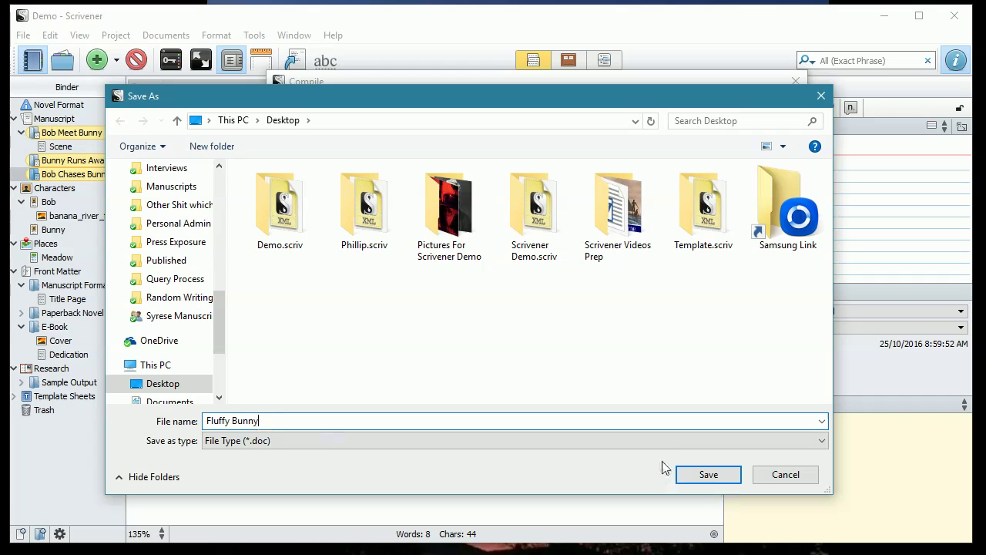
left_click(709, 474)
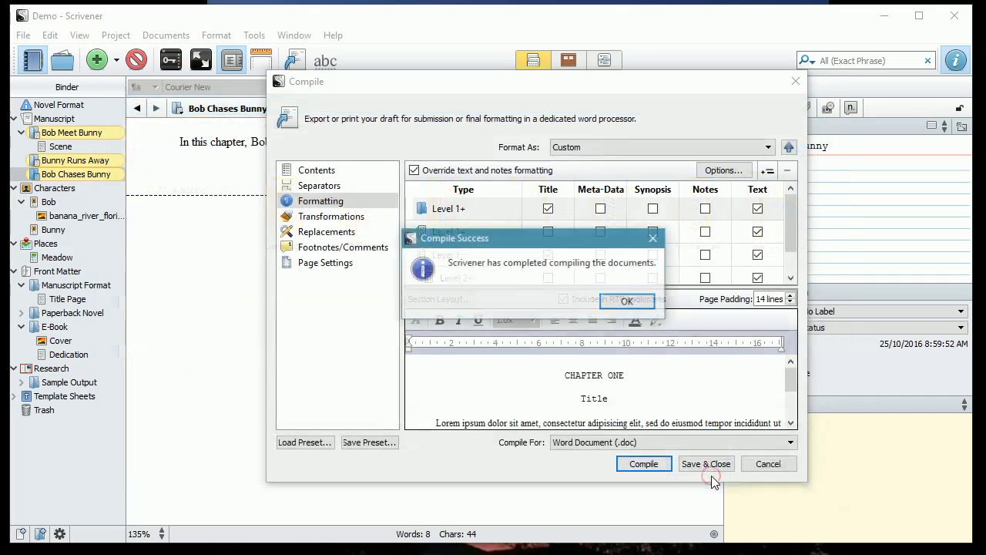
left_click(631, 307)
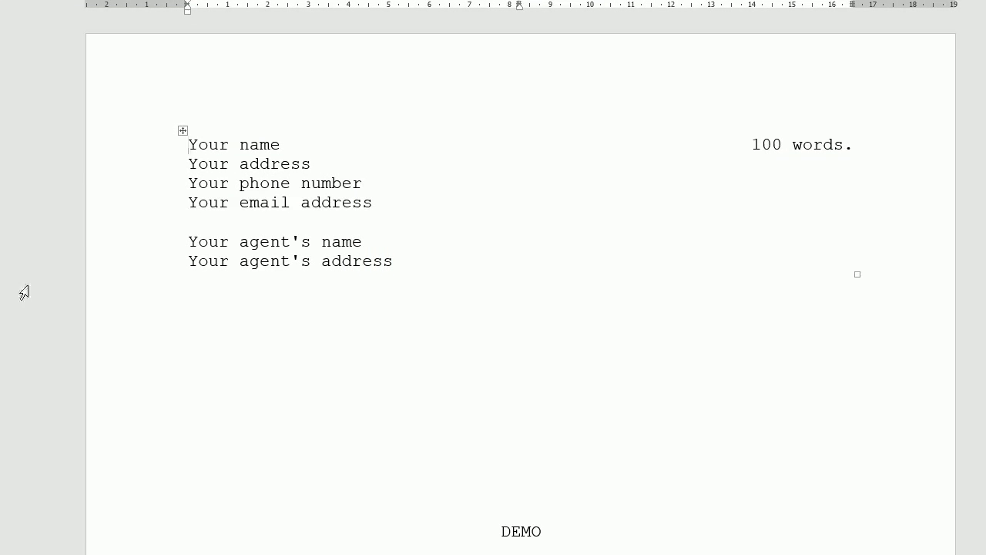
Resize and reposition the Word window showing Fluffy Bunny.doc so that it covers the Scrivener window.
key("super+Left")
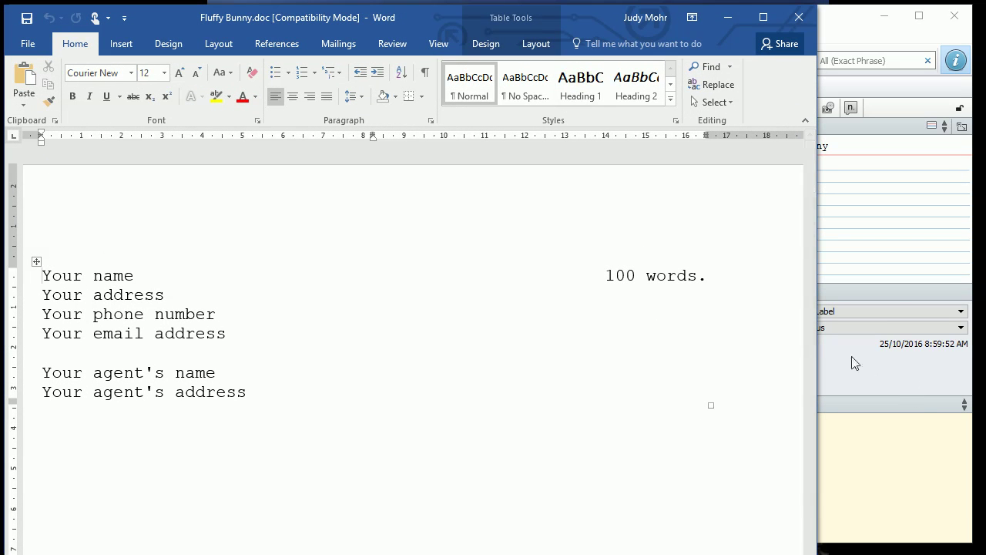
left_click_drag(815, 349, 973, 348)
left_click_drag(441, 8, 419, 22)
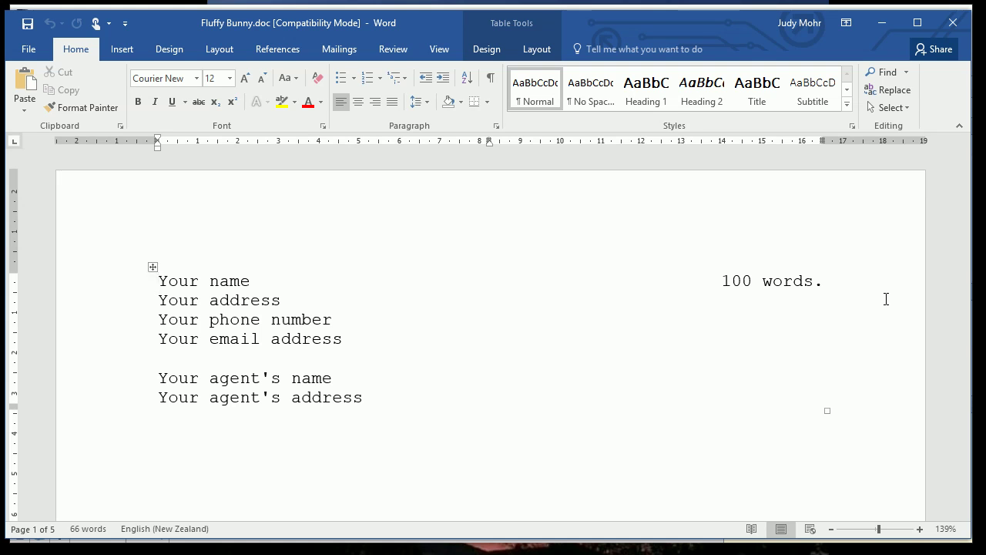
Examine the compiled Fluffy Bunny.doc from the title page and image through the headings and text of all chapters.
scroll(887, 299, "down", 5)
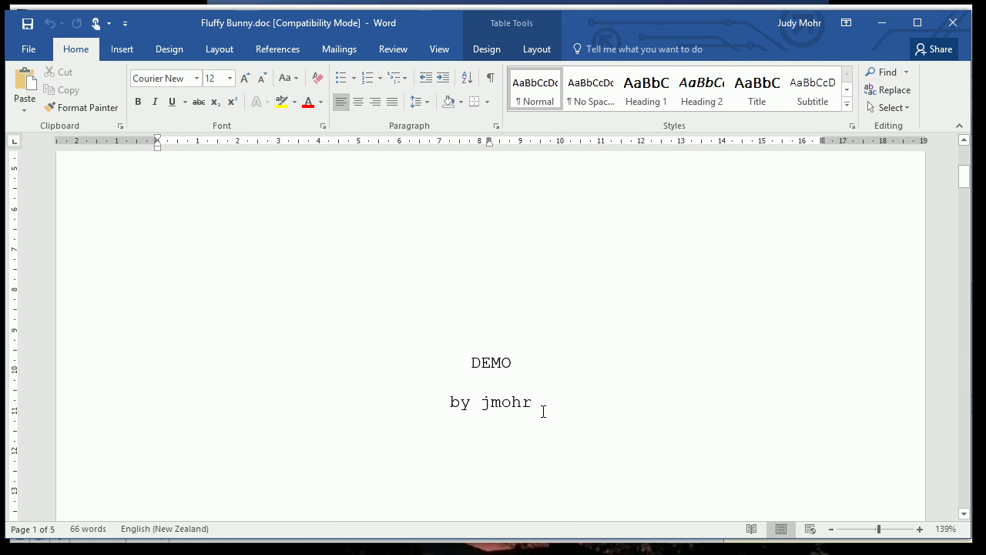
scroll(543, 412, "down", 10)
scroll(543, 412, "down", 5)
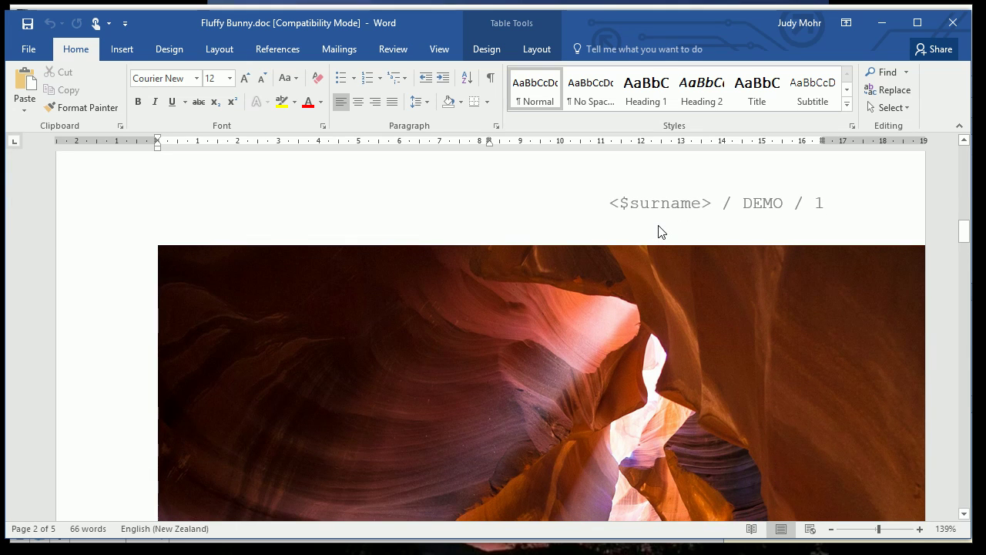
scroll(660, 228, "down", 5)
scroll(660, 226, "down", 10)
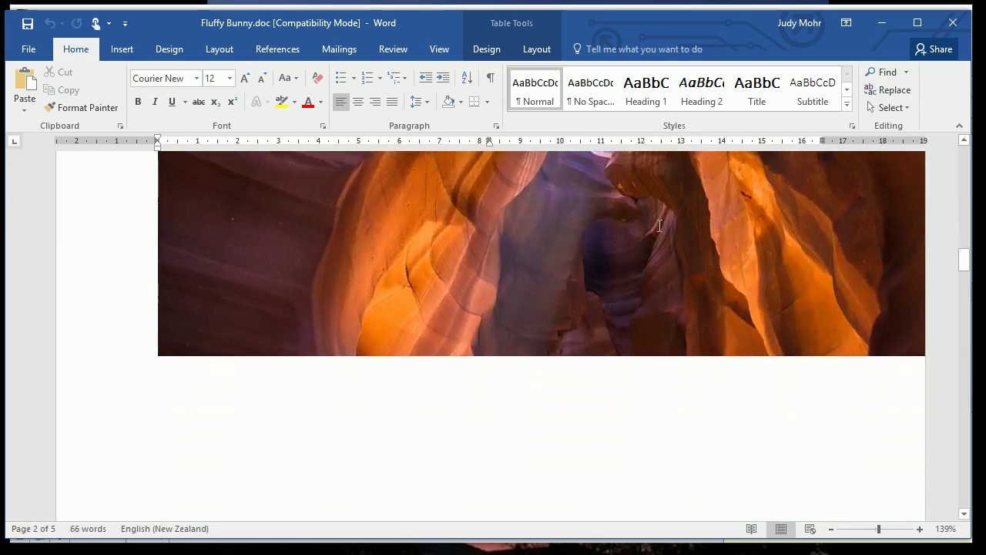
scroll(660, 231, "down", 10)
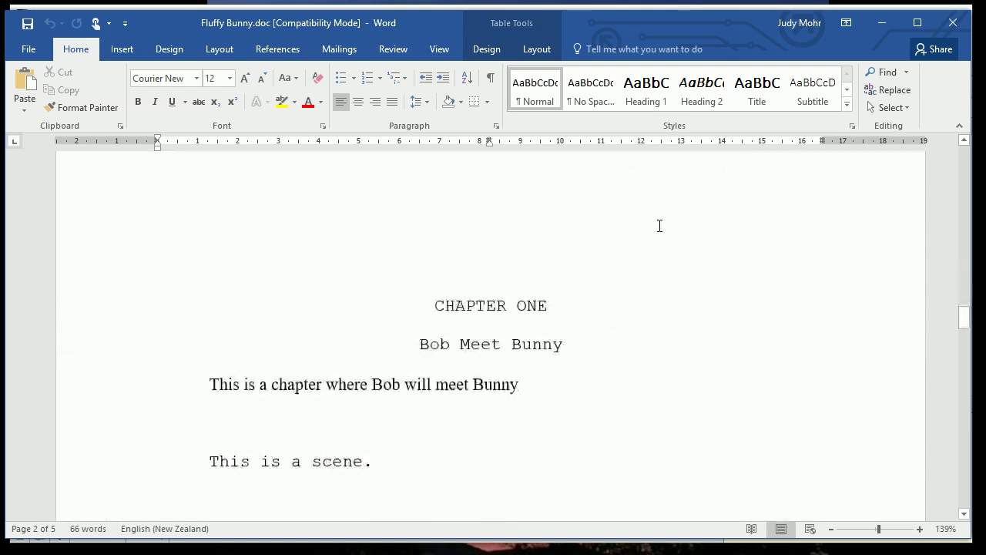
scroll(659, 226, "down", 3)
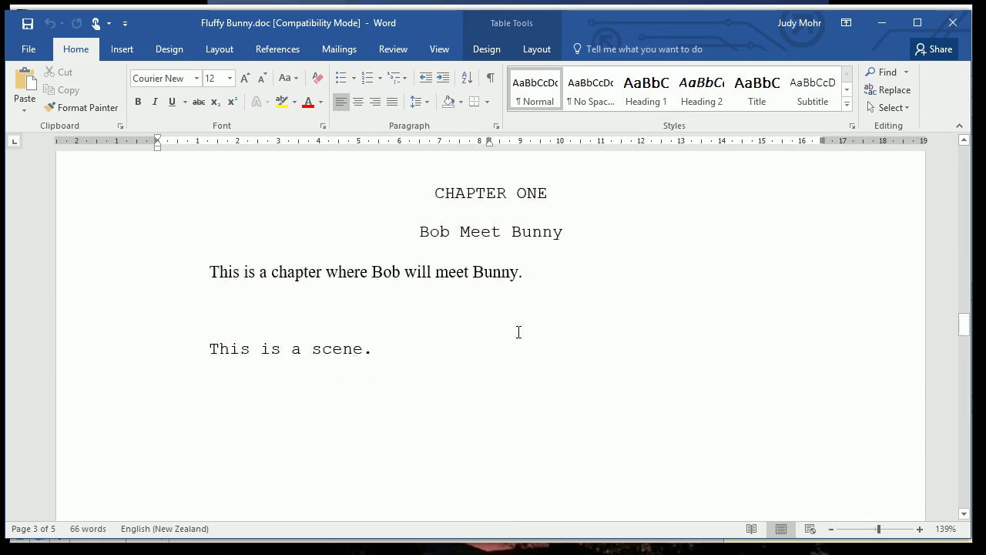
scroll(519, 332, "down", 10)
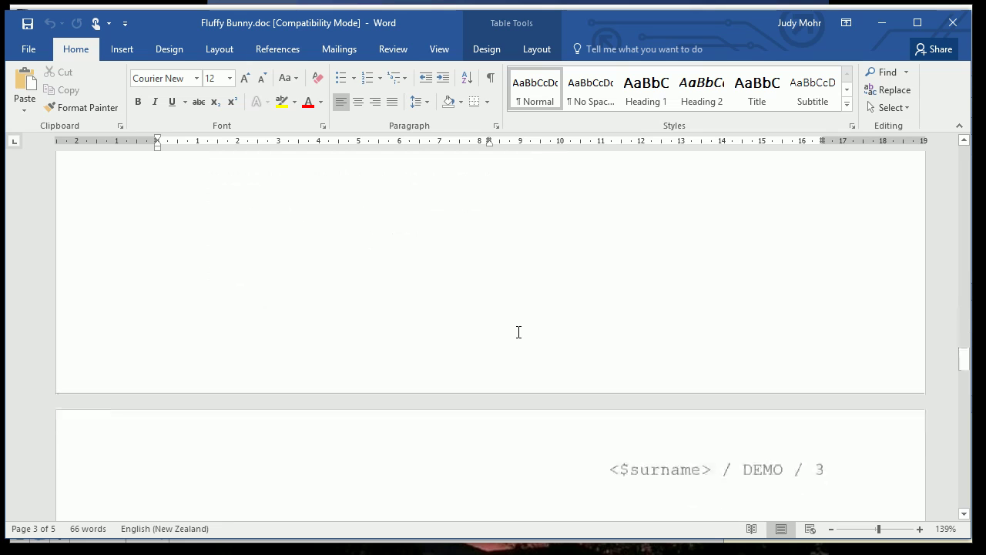
scroll(519, 332, "down", 7)
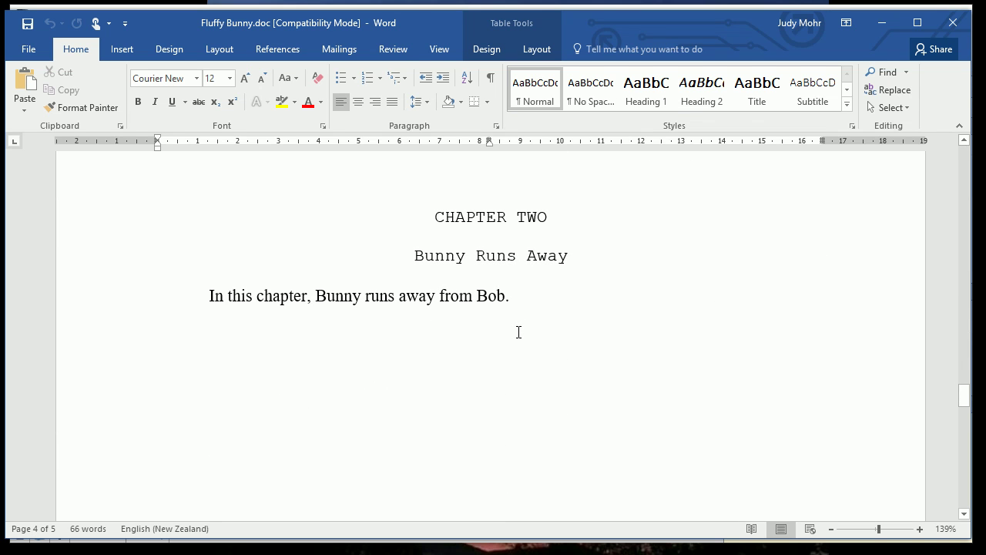
scroll(519, 332, "down", 15)
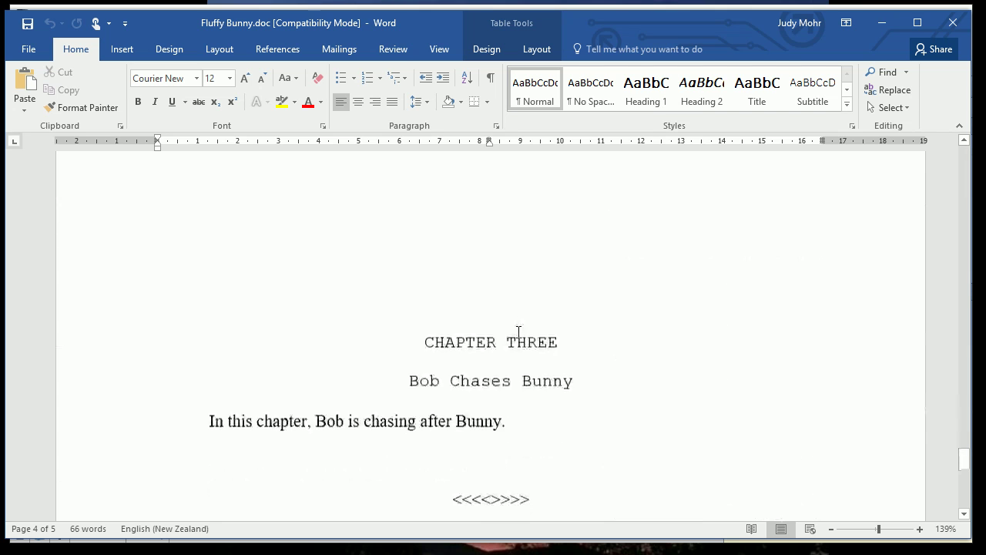
scroll(518, 332, "down", 3)
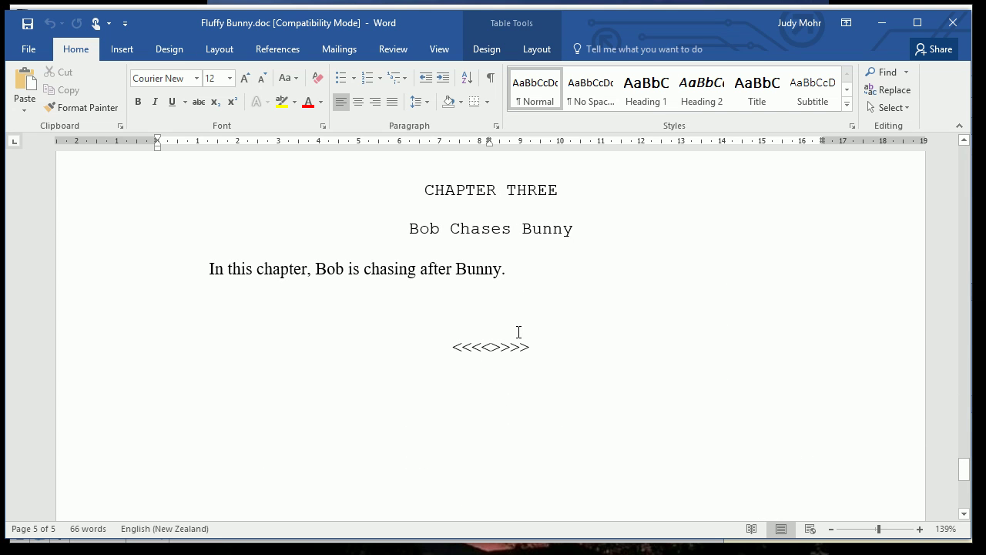
scroll(519, 332, "up", 7)
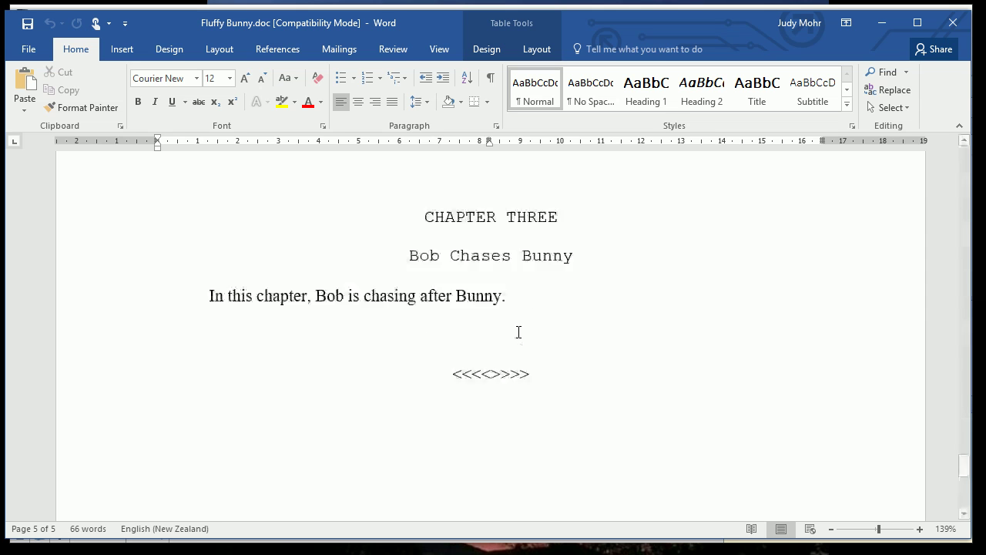
Check the page header and the title page's title and author line in Fluffy Bunny.doc, and close the document.
scroll(518, 332, "up", 12)
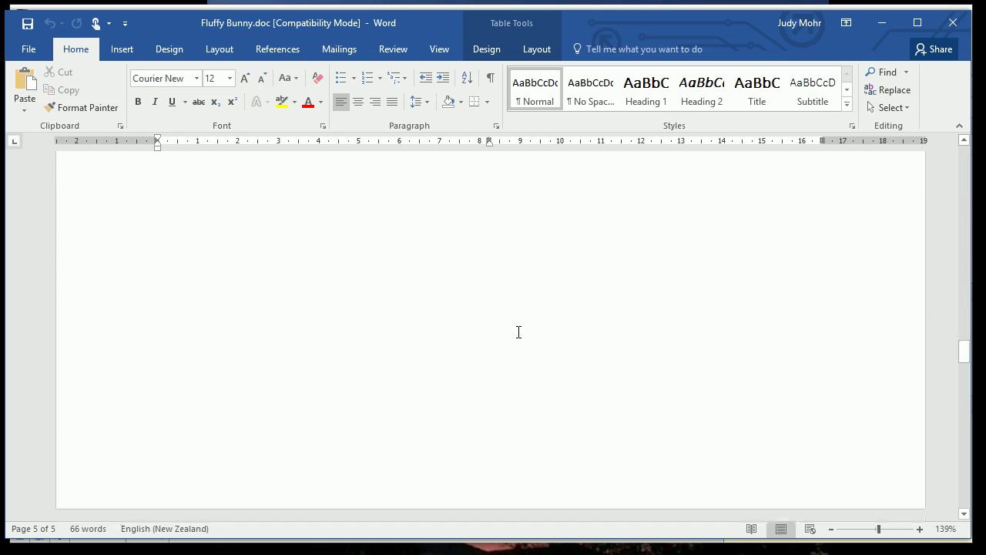
scroll(519, 332, "up", 20)
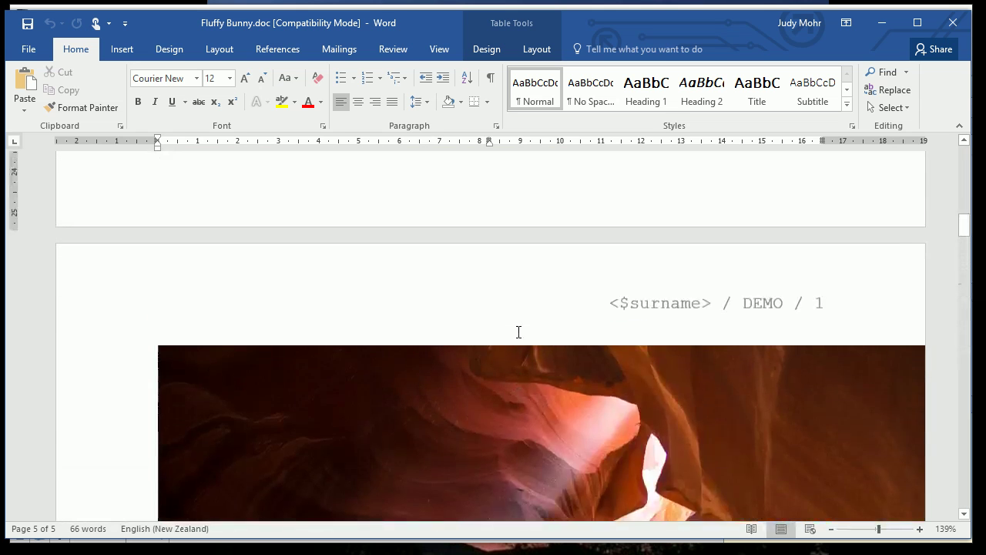
scroll(519, 332, "up", 15)
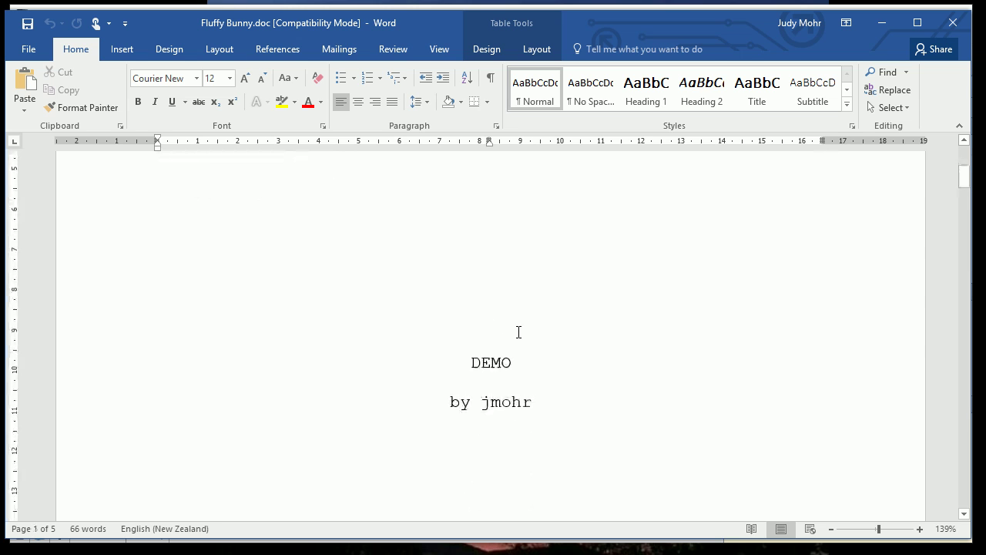
left_click_drag(482, 402, 541, 404)
left_click(953, 22)
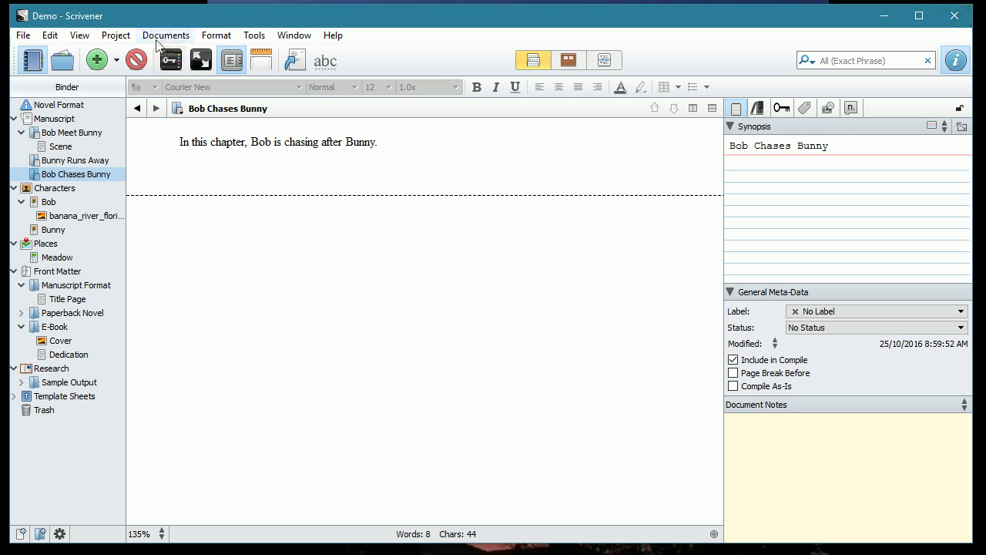
In the project properties of the Meta-Data Settings, set the project title to Fluffy Bunny and the abbreviated title to Bunny.
left_click(116, 36)
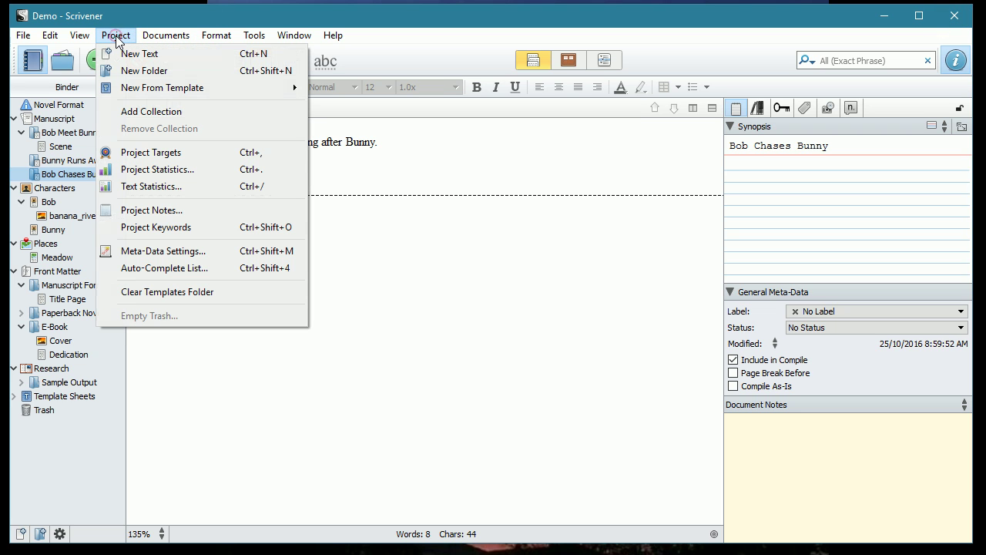
left_click(140, 256)
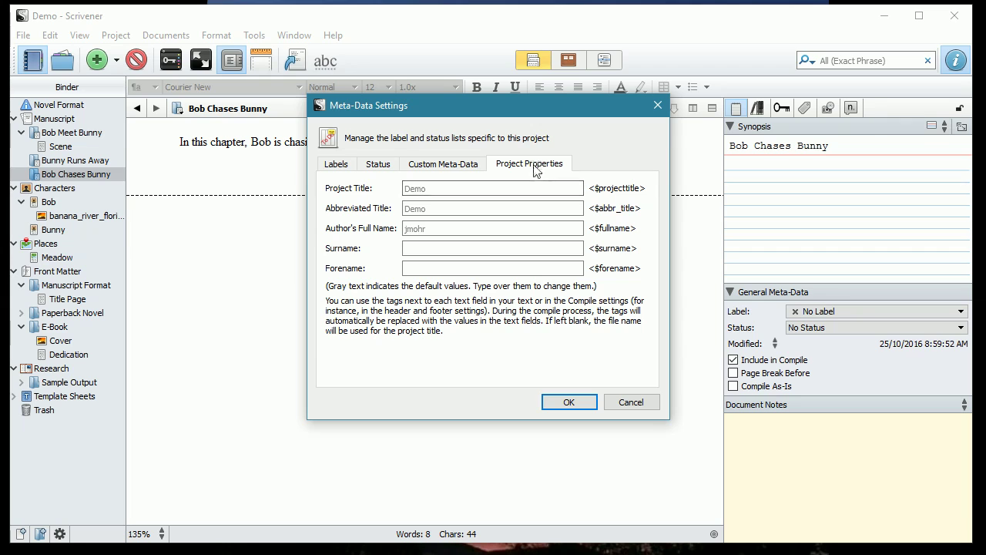
left_click(446, 192)
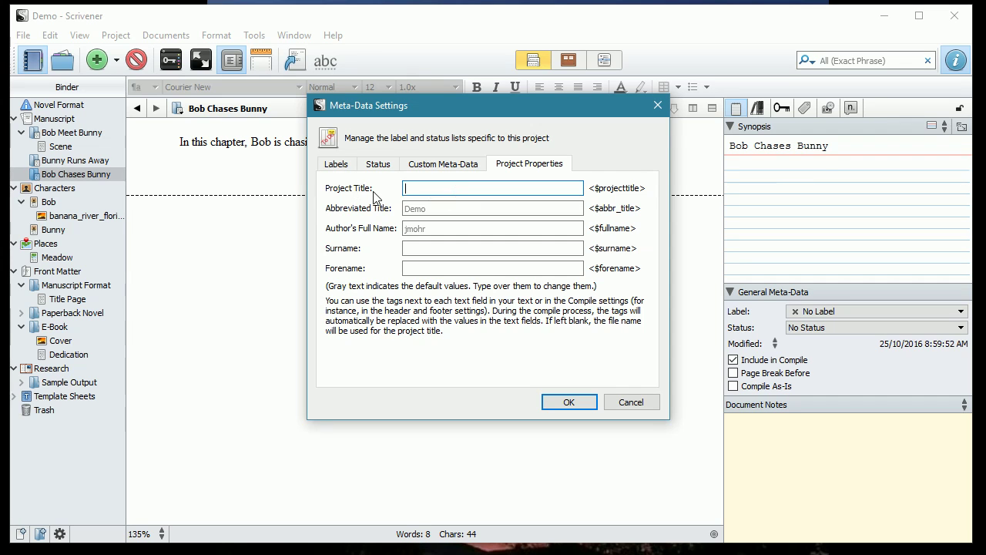
type("Fluffy Bunny")
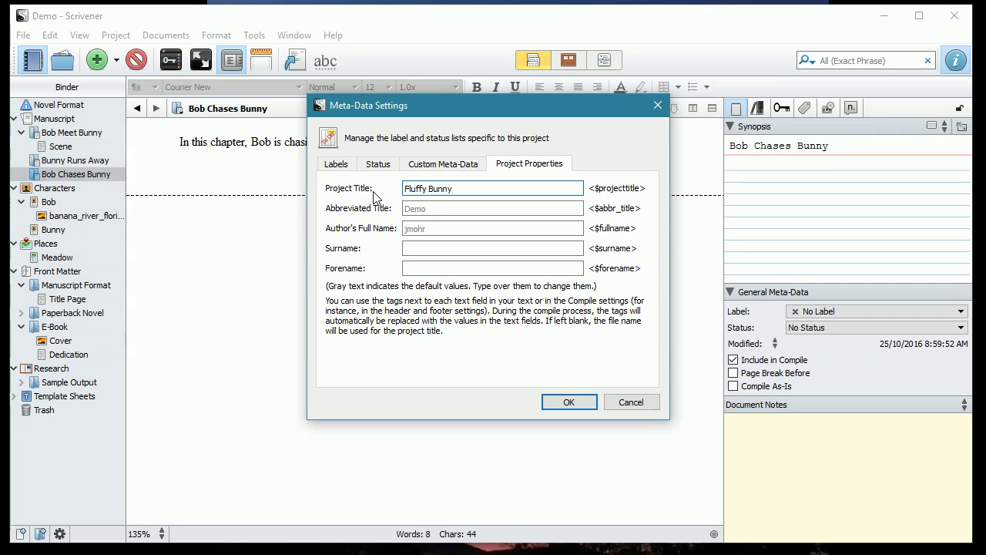
left_click(433, 207)
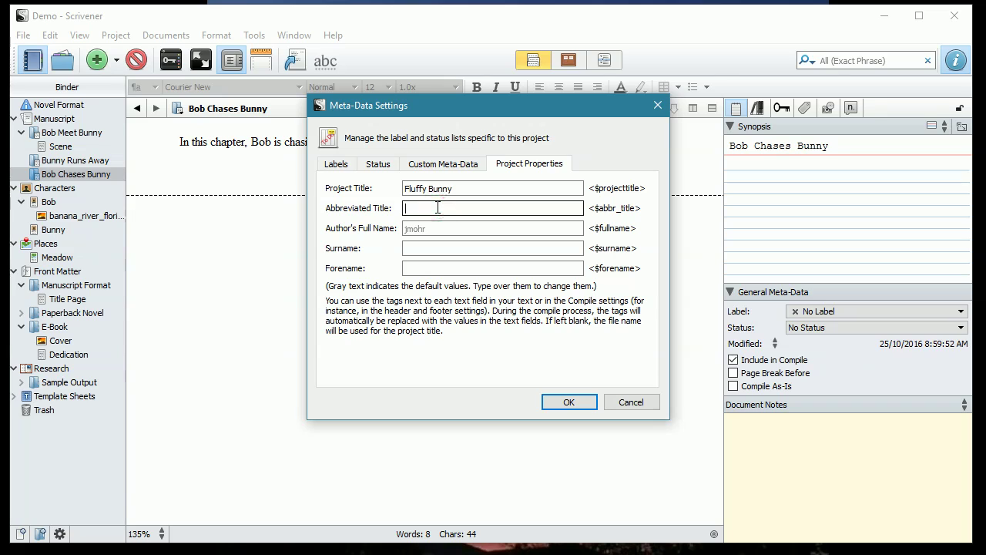
type("Bunny")
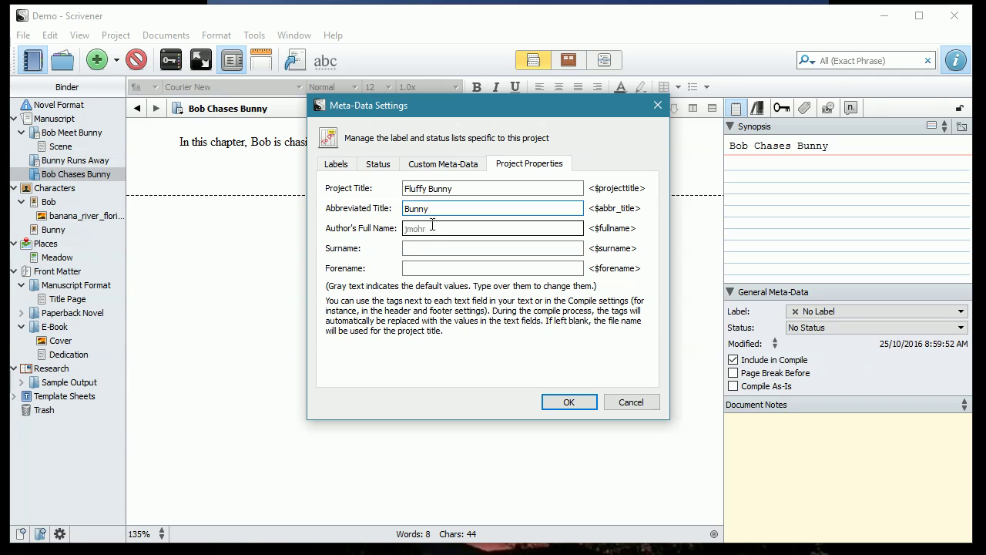
Fill in the author's full name, surname and forename in the project properties and apply the settings.
left_click(432, 225)
type("Judy L Mohr")
left_click(417, 246)
type("Mohr")
left_click(423, 268)
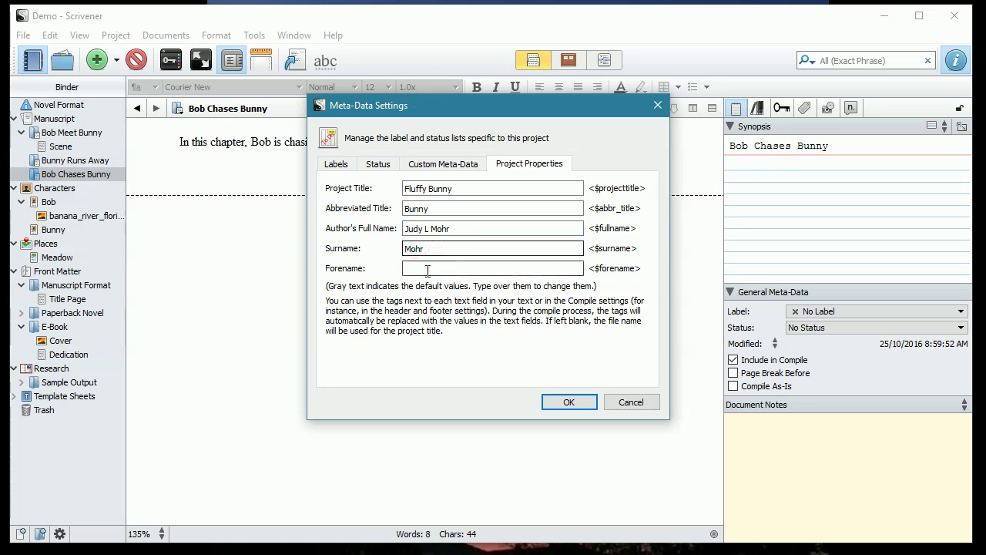
type("Judy")
left_click(568, 403)
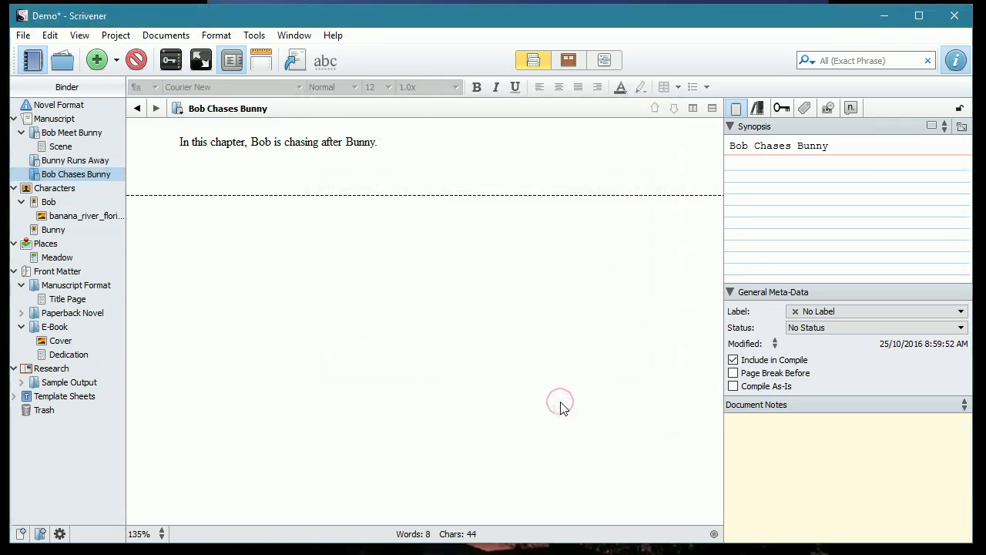
Compile the manuscript again as a Word Document (.doc), replacing Fluffy Bunny.doc on the Desktop.
left_click(296, 61)
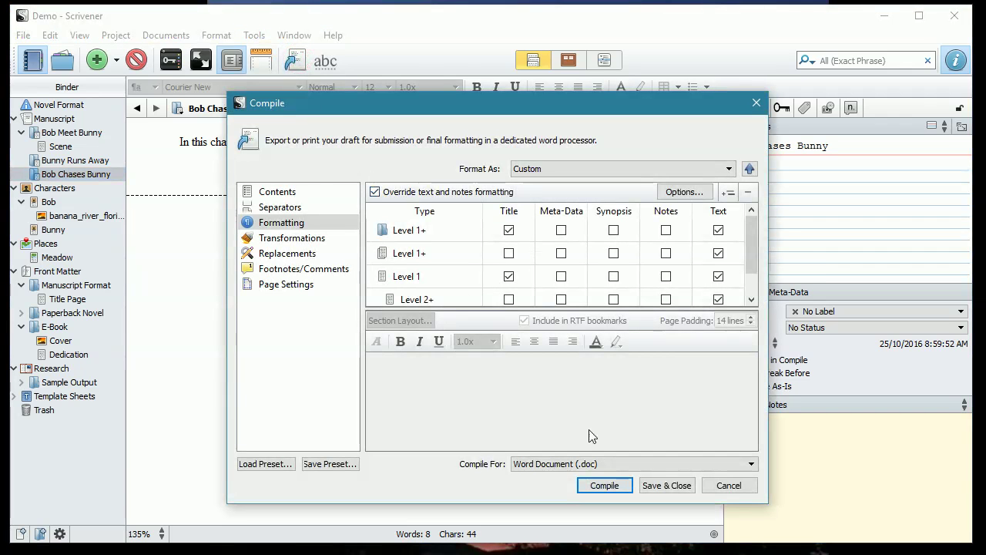
left_click(590, 482)
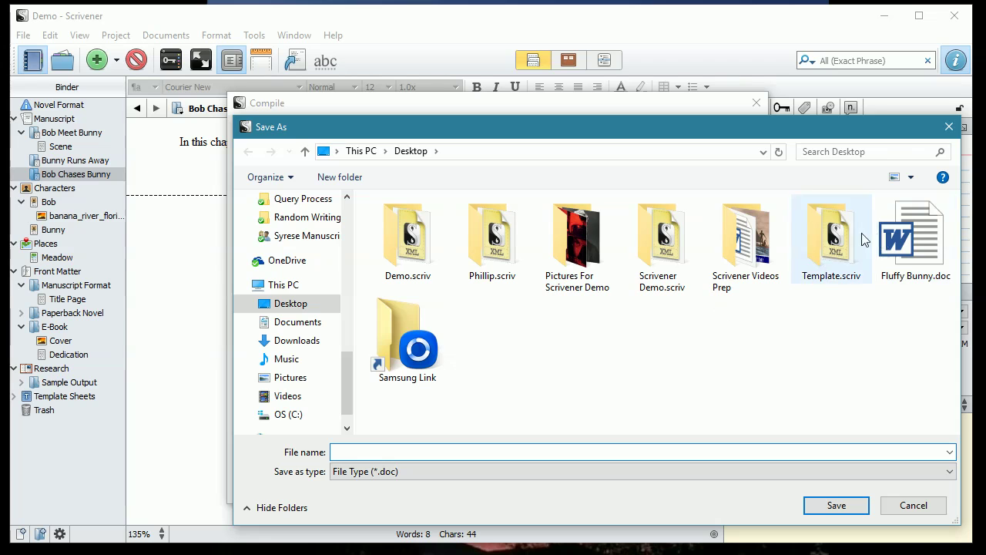
left_click(920, 242)
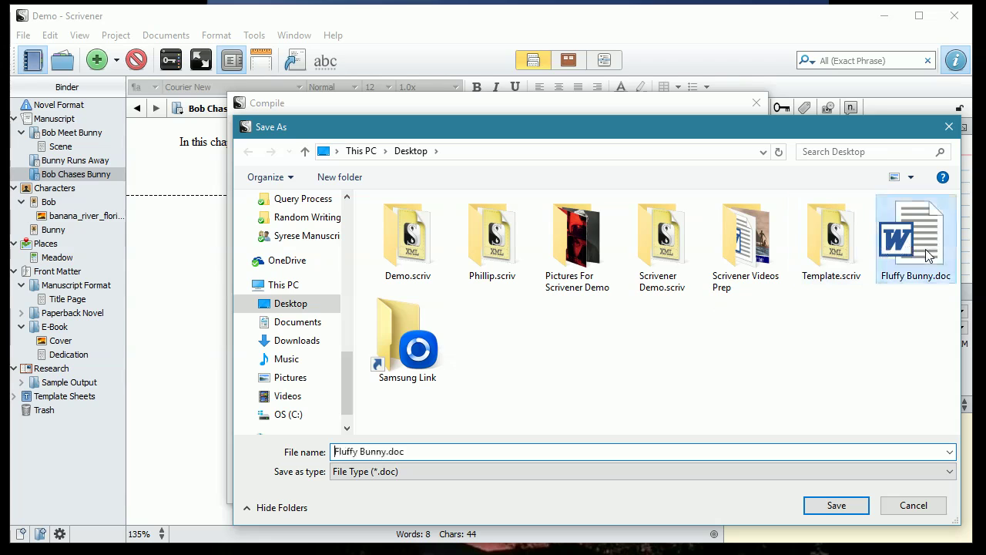
left_click(837, 505)
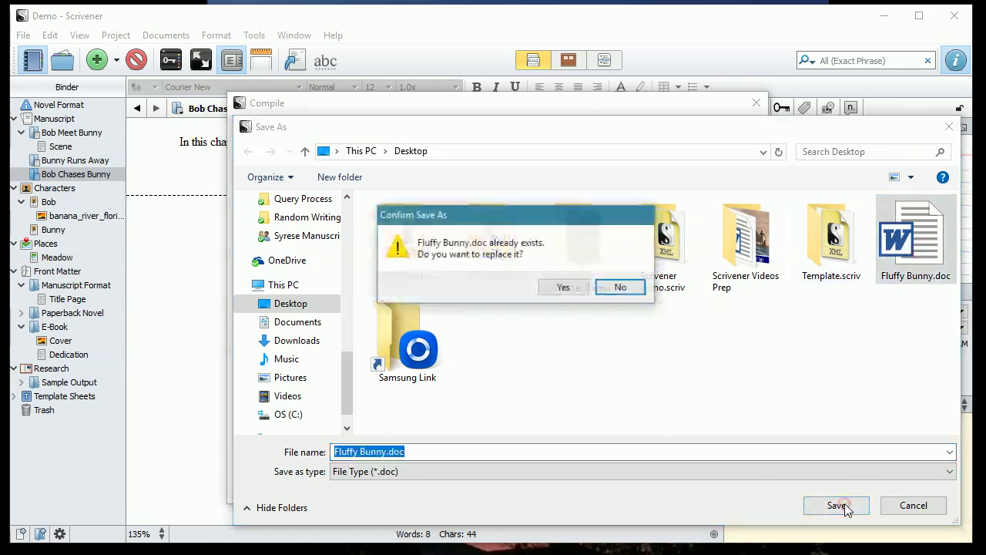
left_click(563, 288)
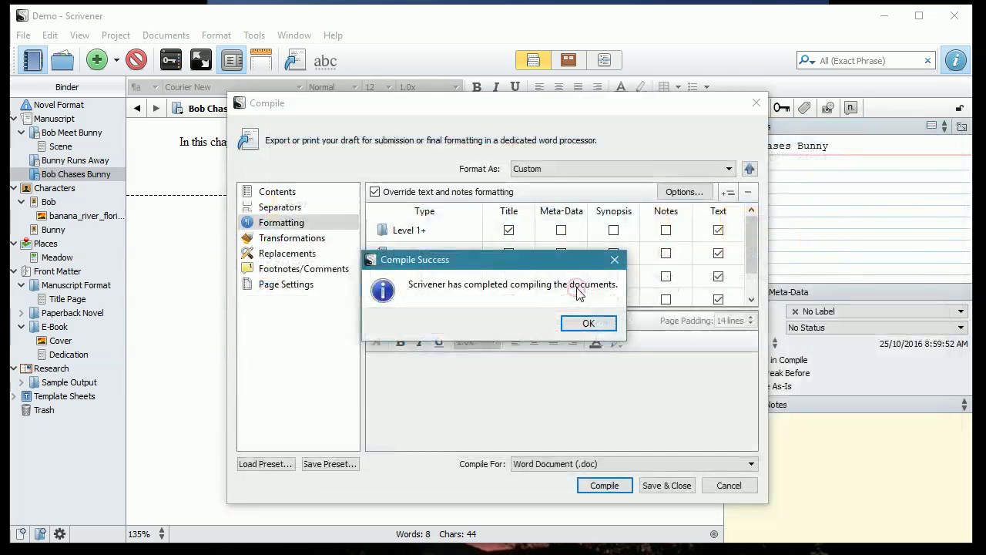
left_click(591, 325)
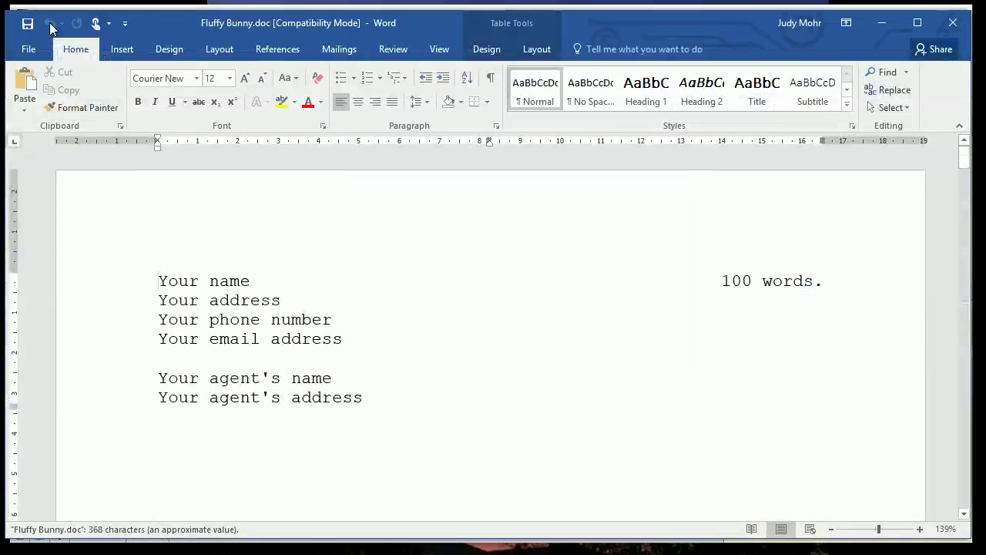
Review the title, author line, page header and word count in the recompiled Fluffy Bunny.doc, and close it.
scroll(577, 304, "down", 7)
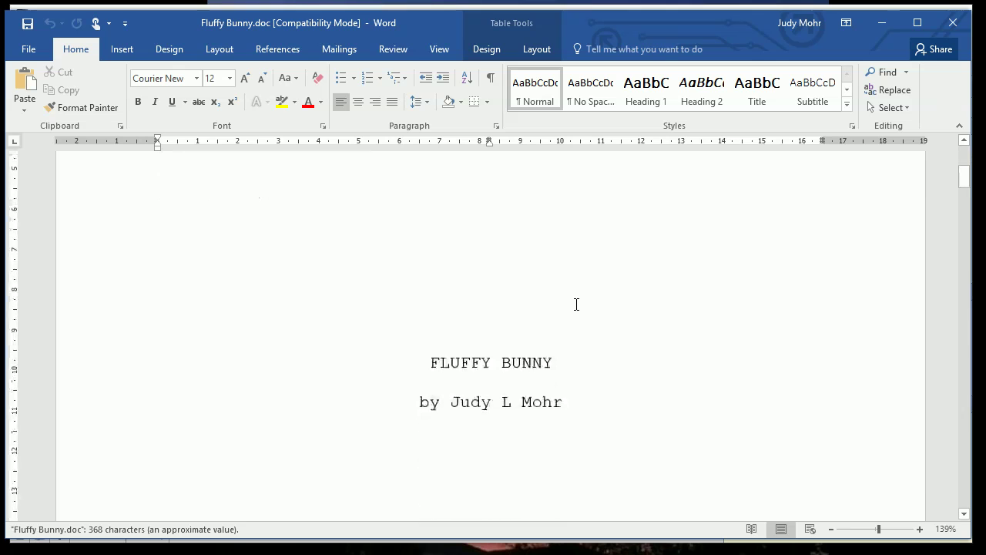
scroll(576, 305, "down", 15)
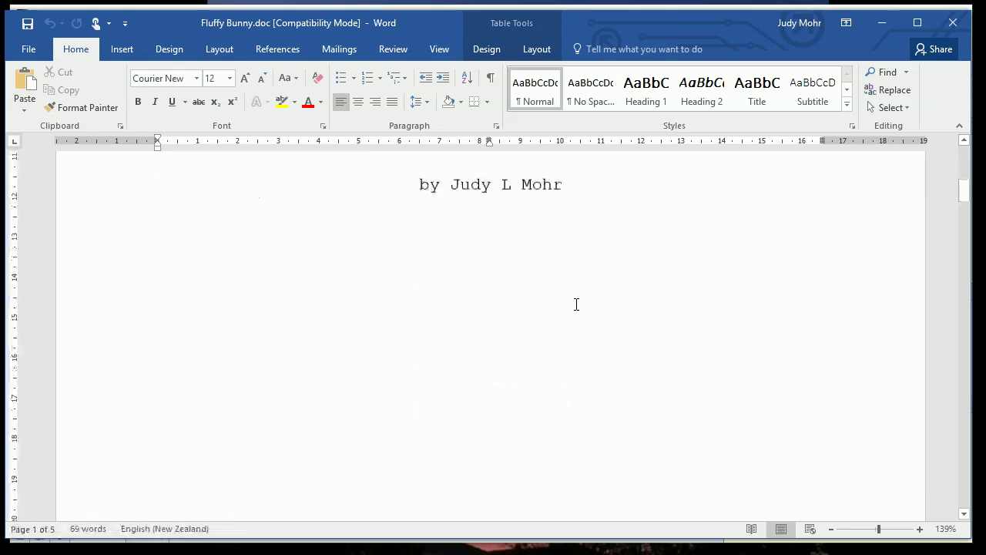
scroll(576, 304, "down", 2)
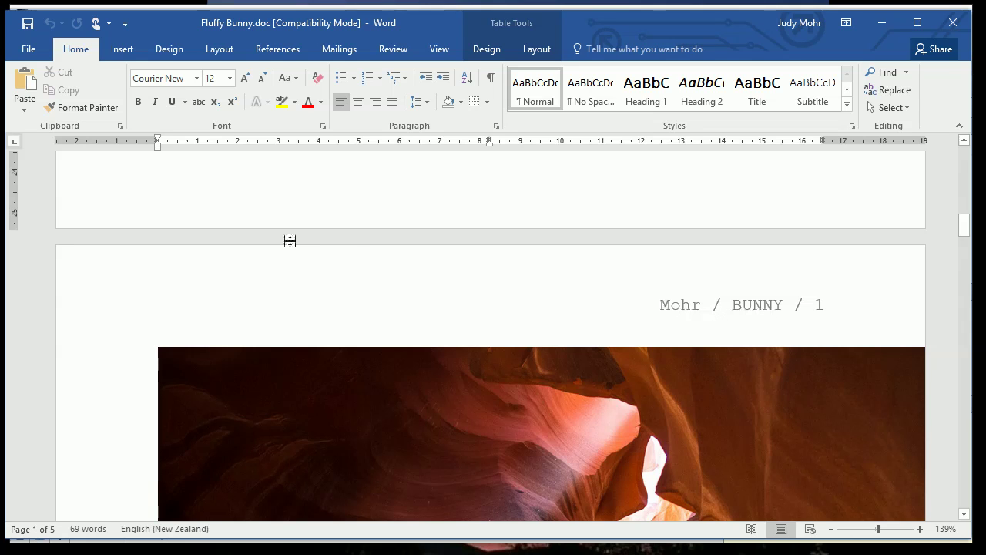
scroll(289, 237, "up", 10)
scroll(292, 235, "up", 3)
scroll(292, 235, "down", 5)
scroll(293, 235, "up", 10)
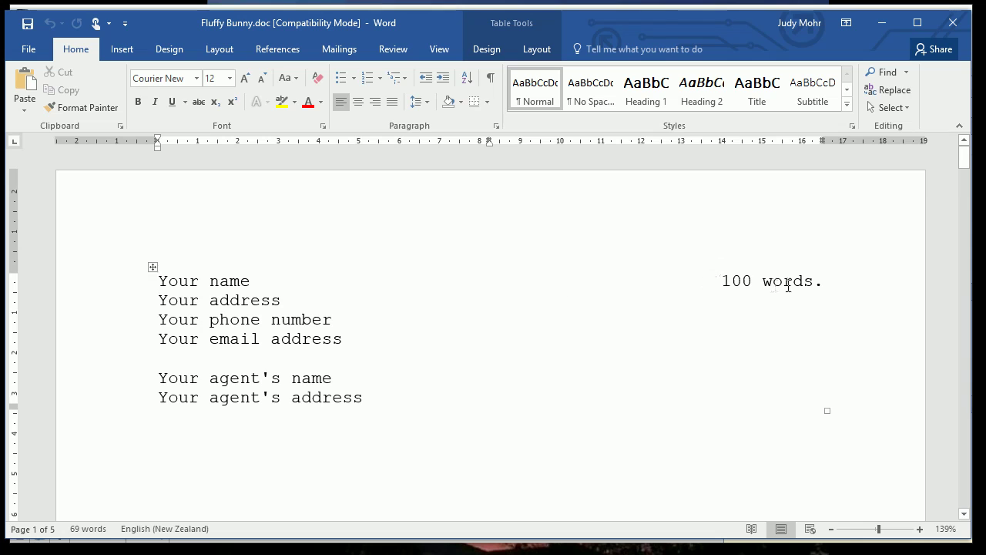
left_click(953, 23)
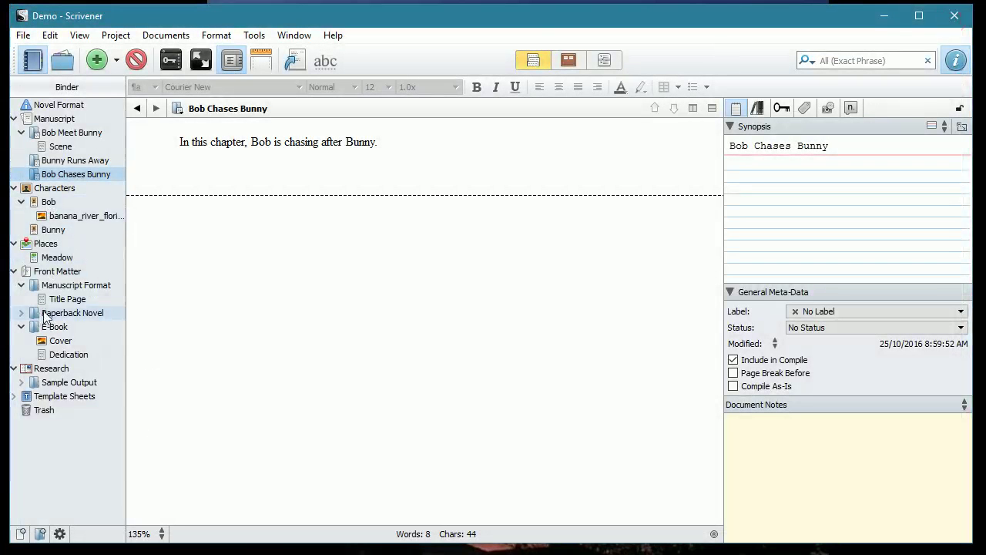
Change the word count tag on the manuscript format's Title Page to <$wc1000>.
left_click(57, 300)
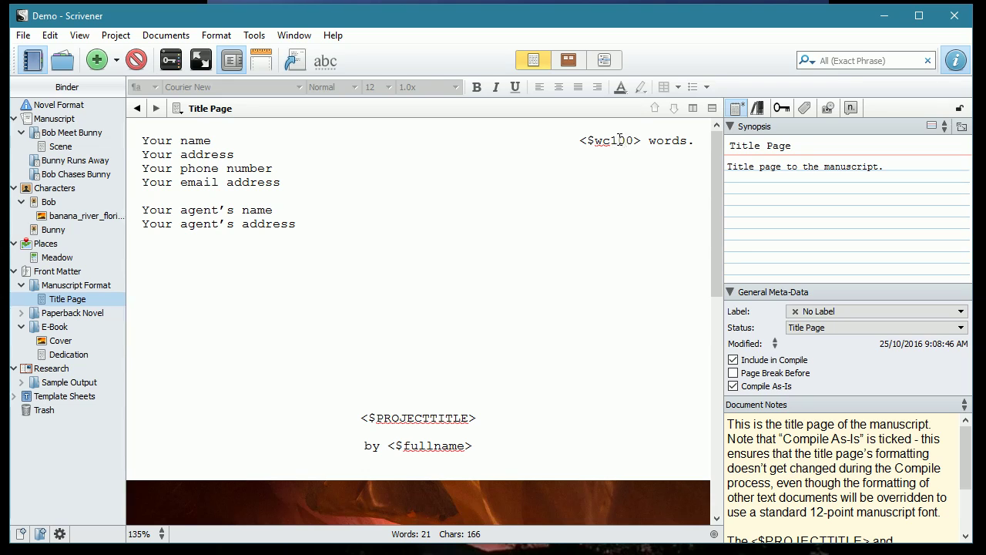
left_click_drag(611, 140, 637, 141)
key("BackSpace")
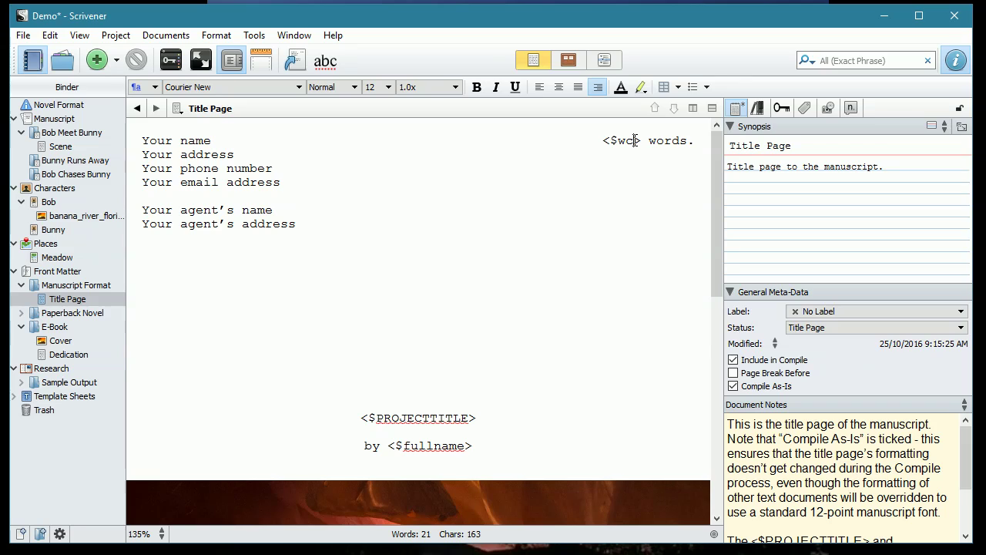
type("1000")
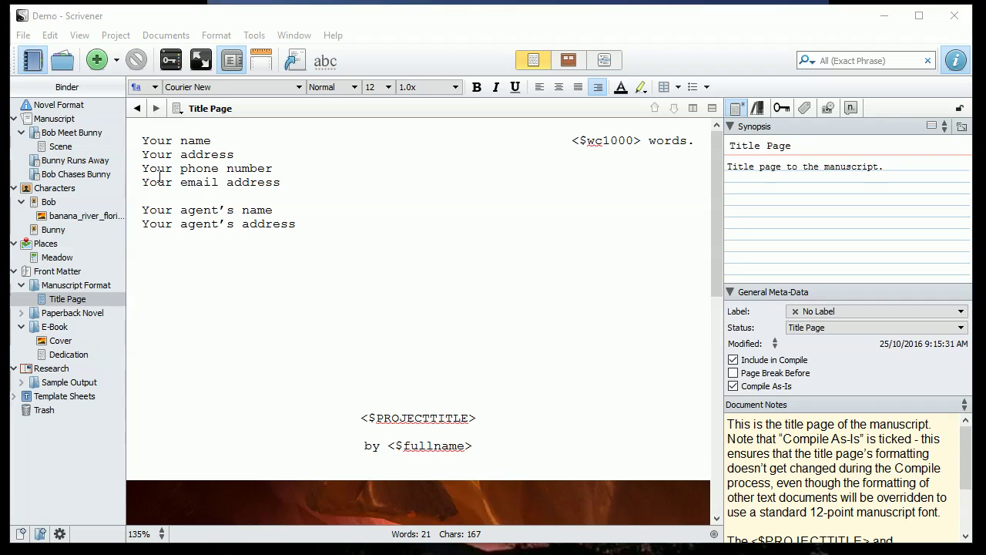
Examine the title page, the chapter headings and the chapter text in Fluffy Bunny.doc, and close the document.
scroll(658, 224, "down", 10)
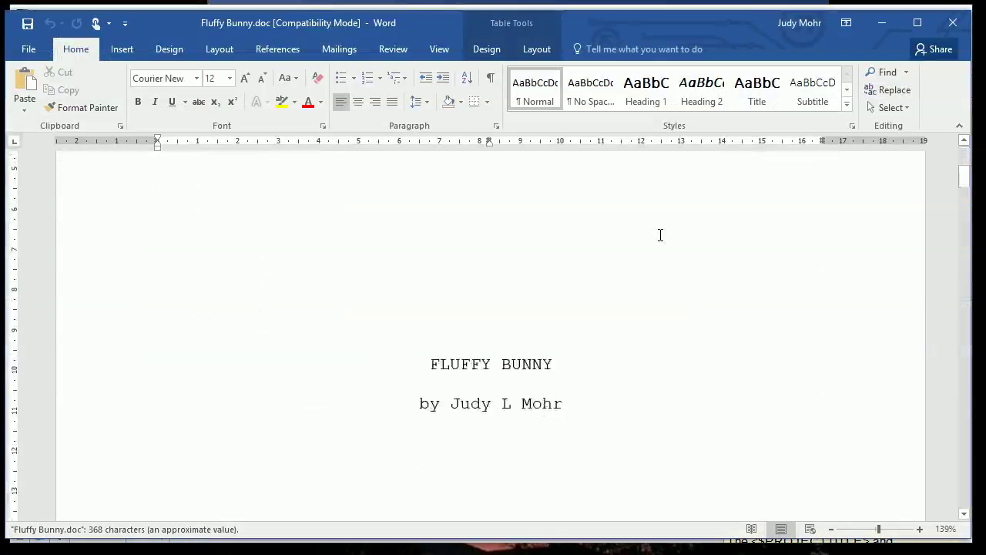
scroll(661, 235, "down", 15)
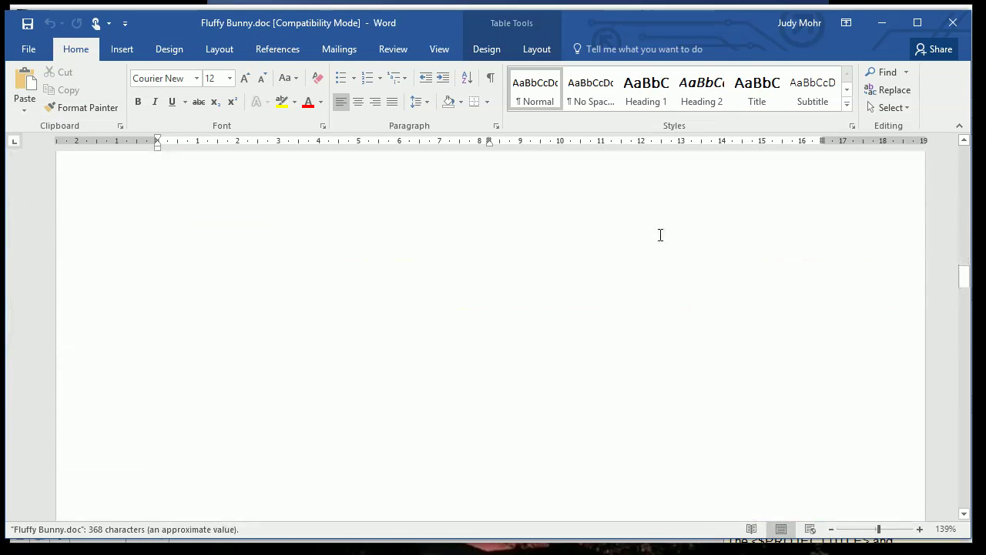
scroll(661, 235, "down", 3)
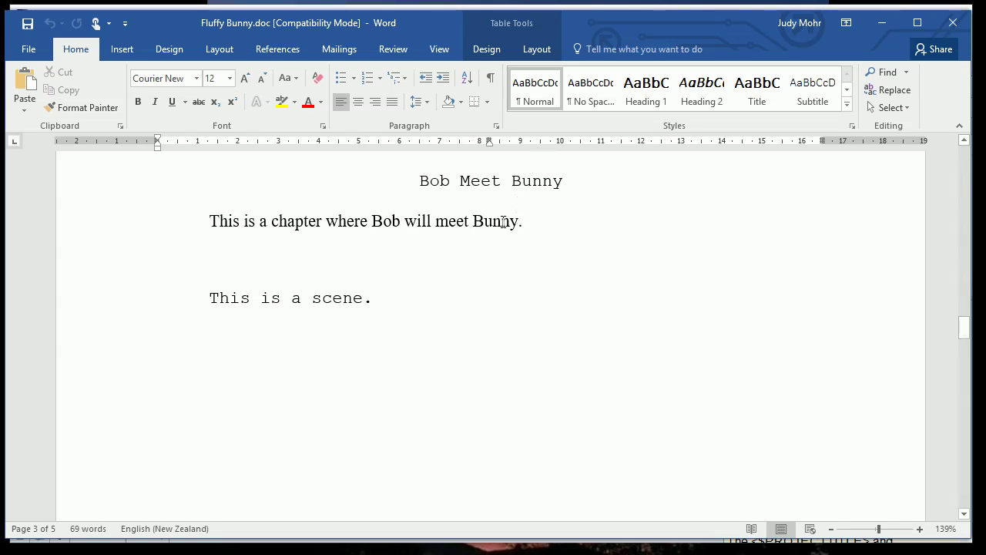
scroll(502, 222, "down", 10)
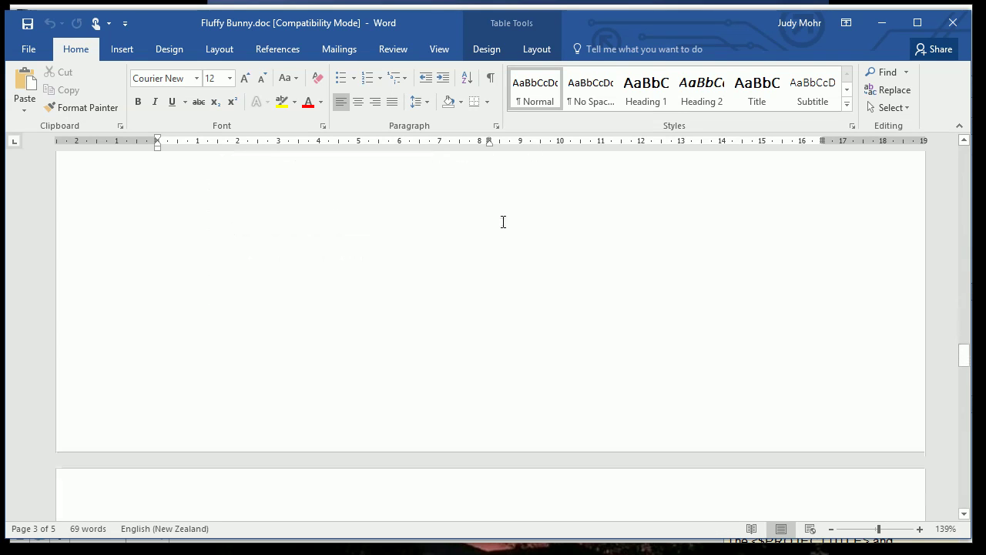
scroll(502, 223, "down", 5)
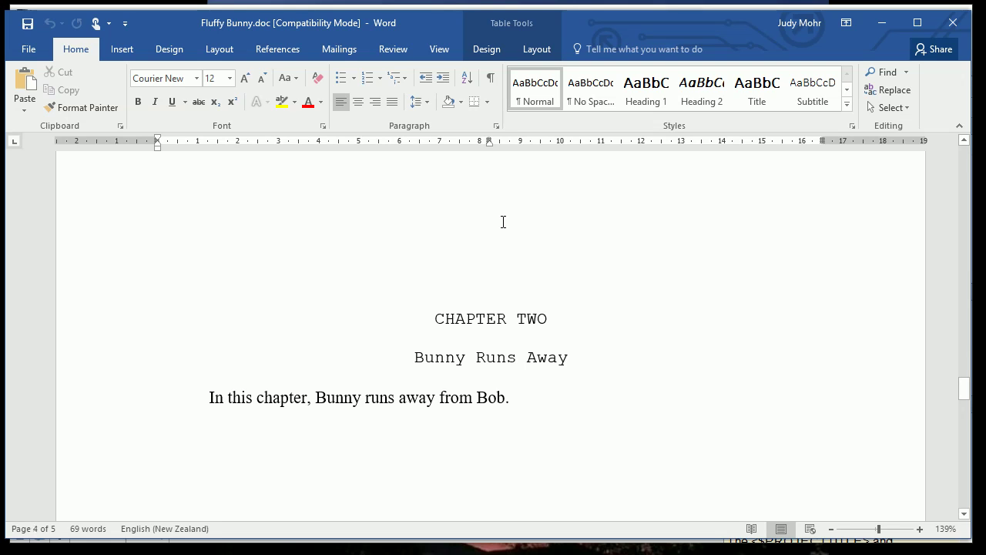
scroll(502, 222, "up", 8)
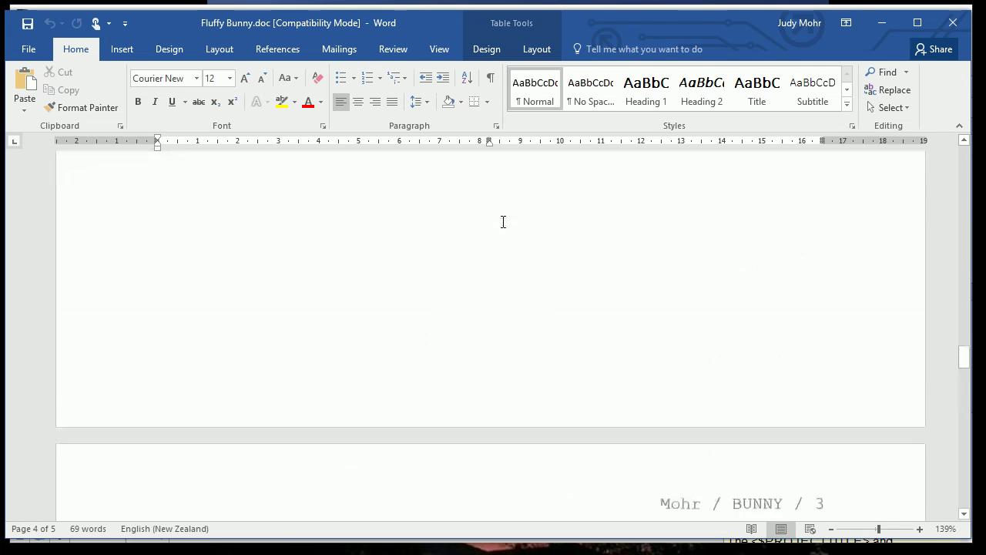
left_click(953, 23)
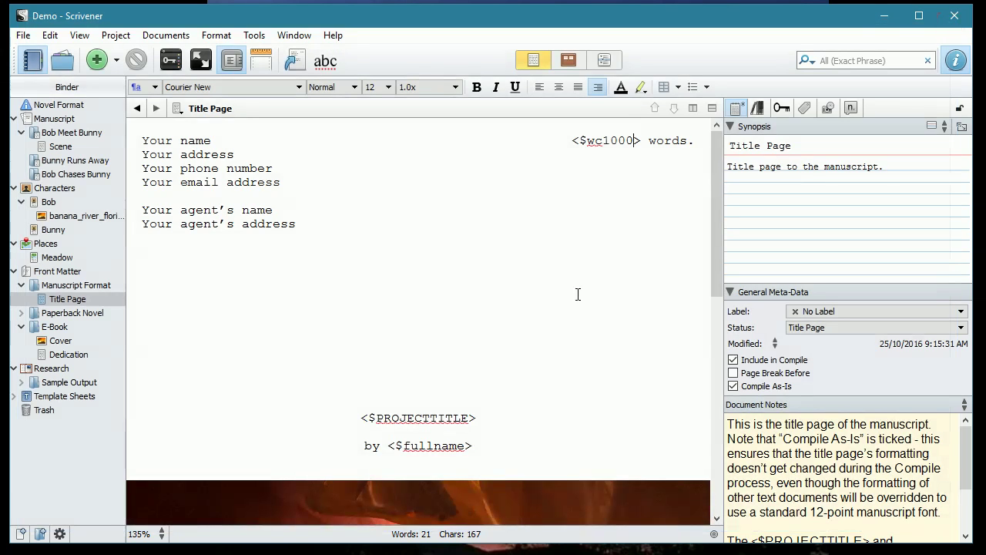
Add the sentence "Bunny wasn't sure about Bob." to the end of the Bob Meet Bunny chapter text.
left_click(71, 133)
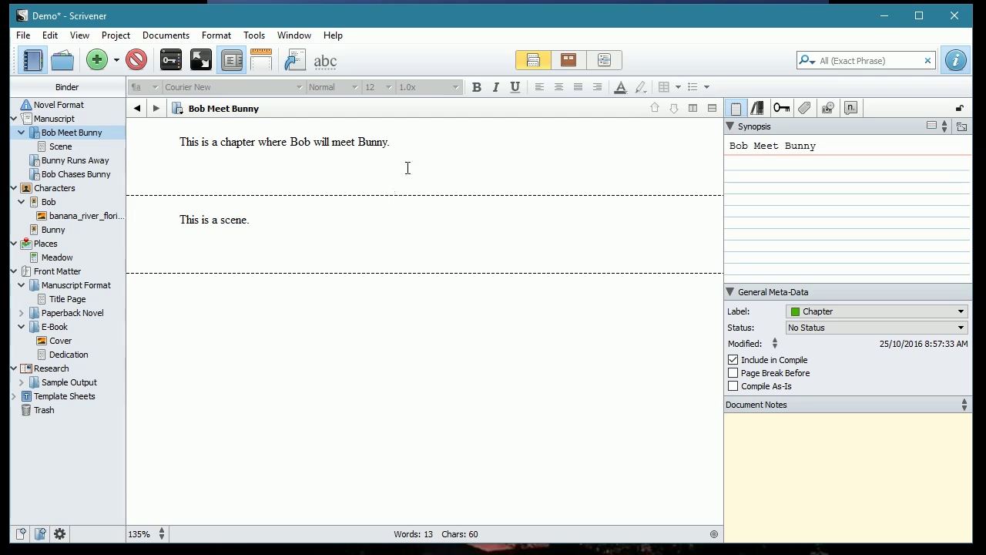
left_click(412, 151)
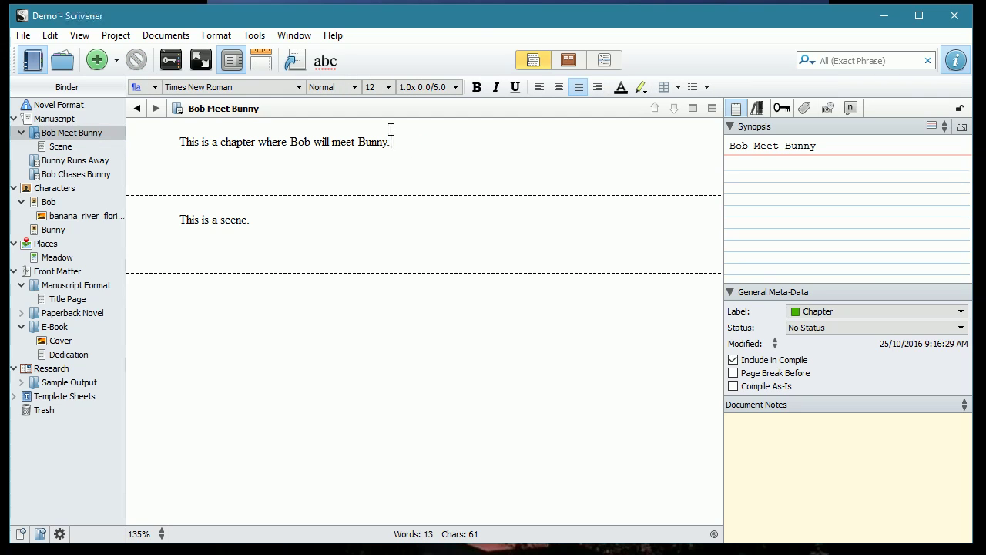
type("Bunn")
type("y w")
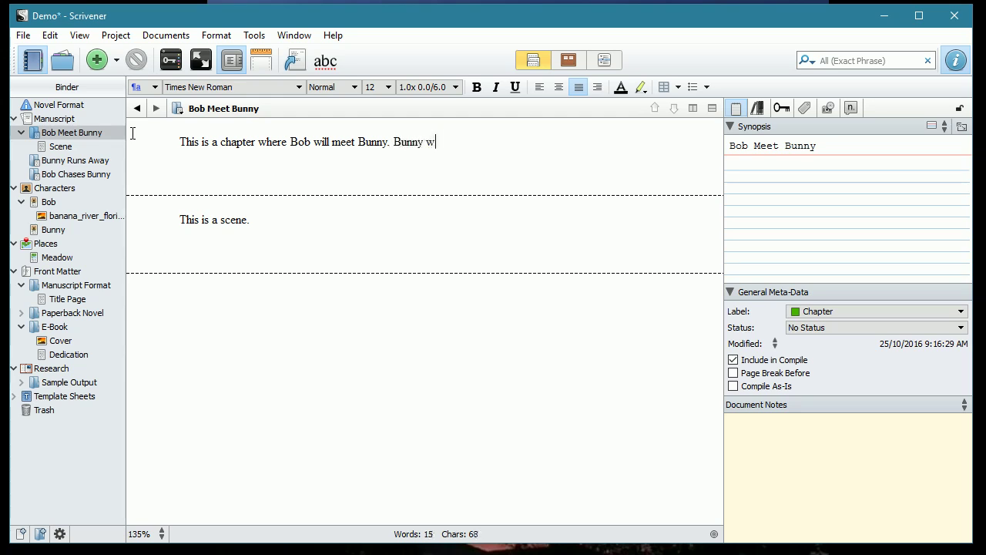
type("as 't sure about bo")
key("BackSpace")
key("BackSpace")
type("Bob.")
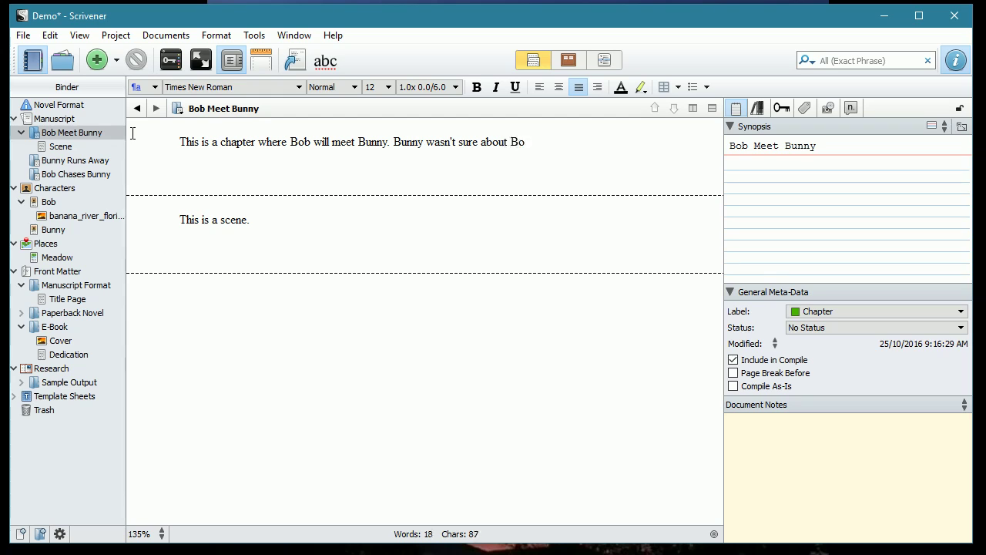